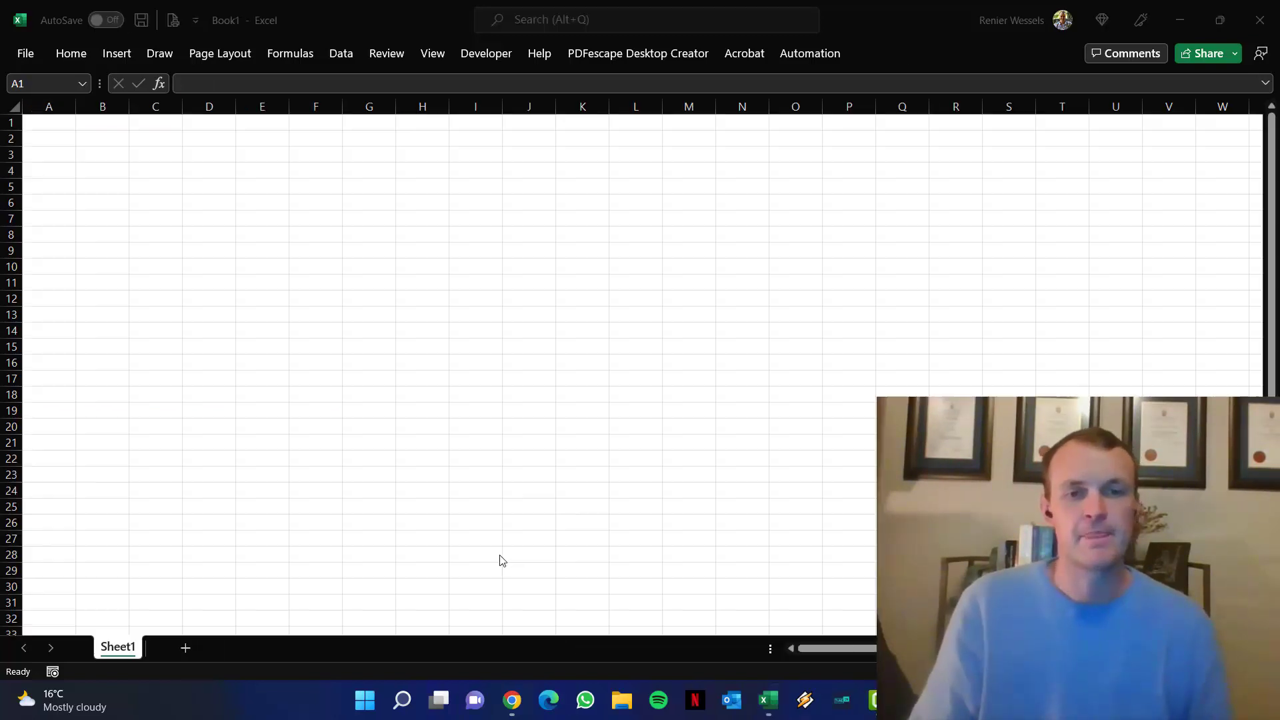
- Search 'public holidays 2022' and open the publicholidays.co.za South Africa 2022 page
mouse_move(512, 700)
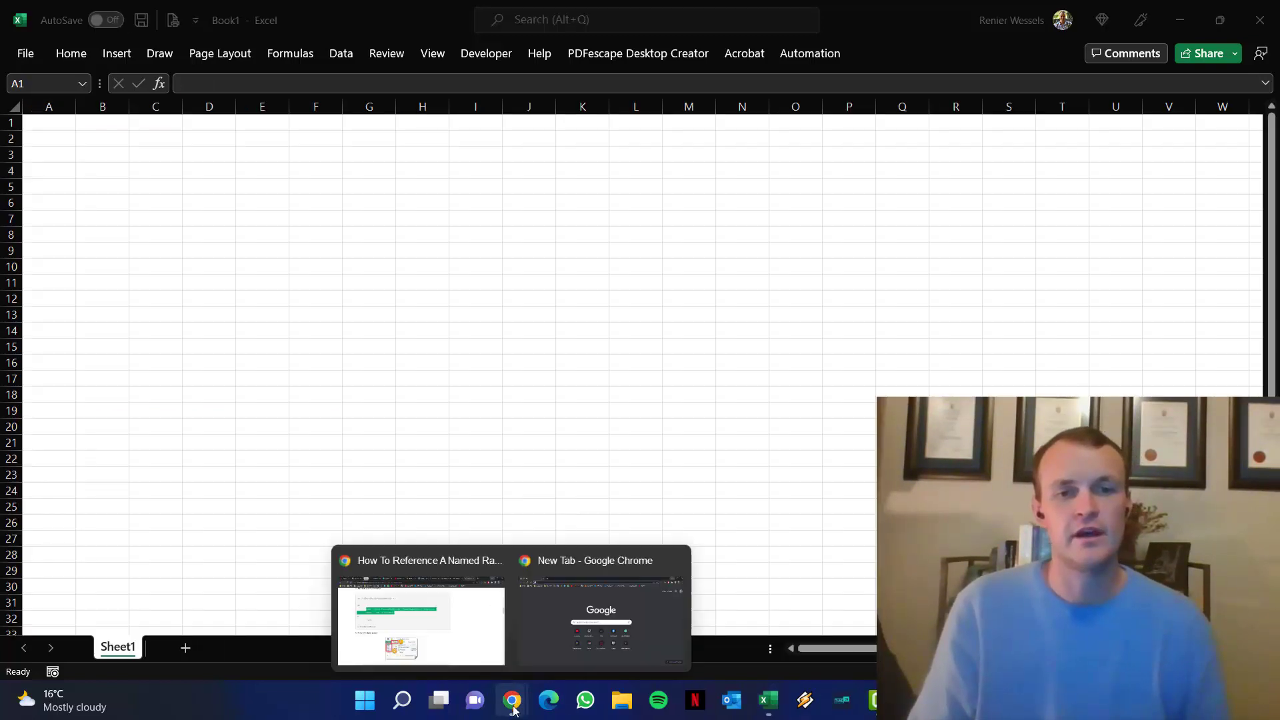
left_click(600, 623)
type("pu")
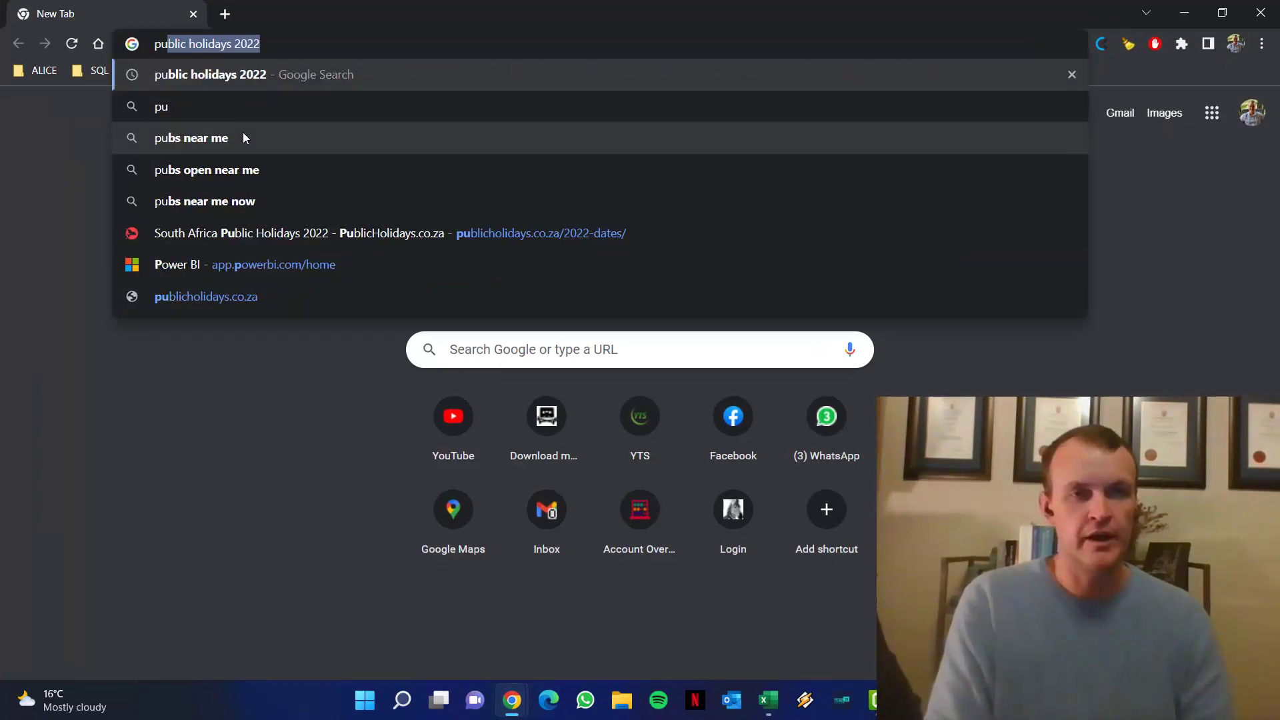
key("Return")
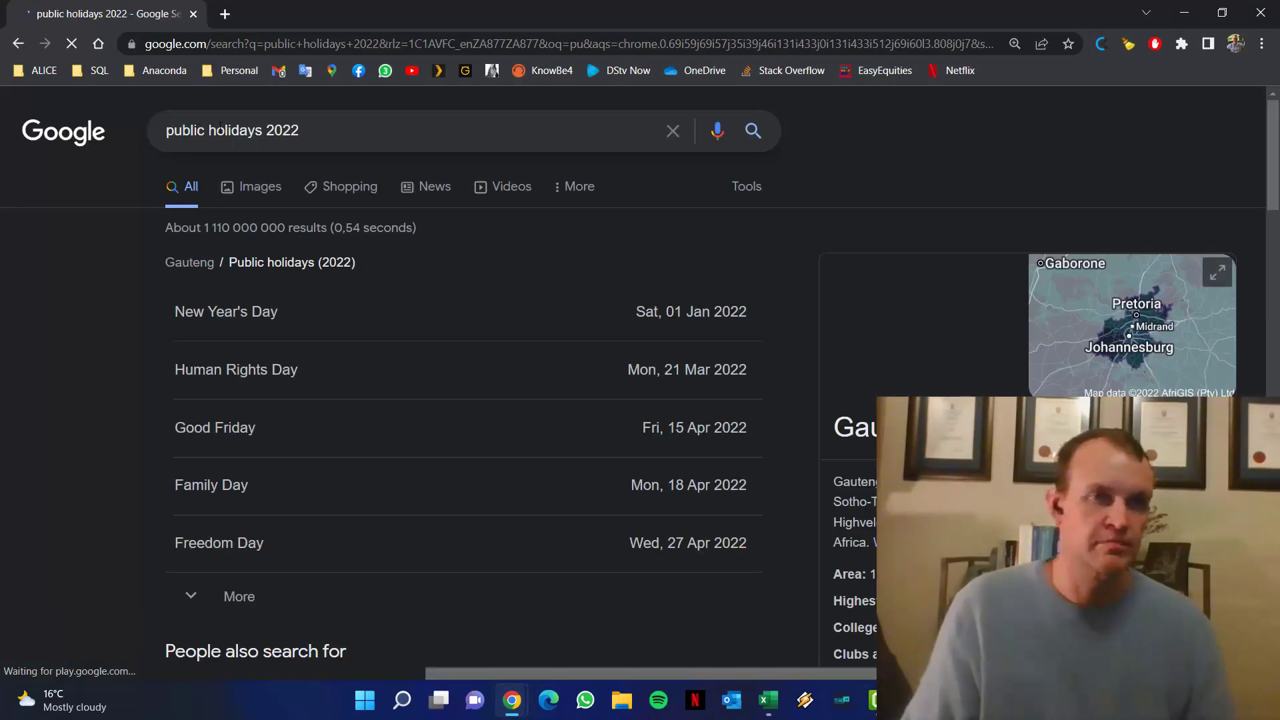
scroll(369, 256, "down", 10)
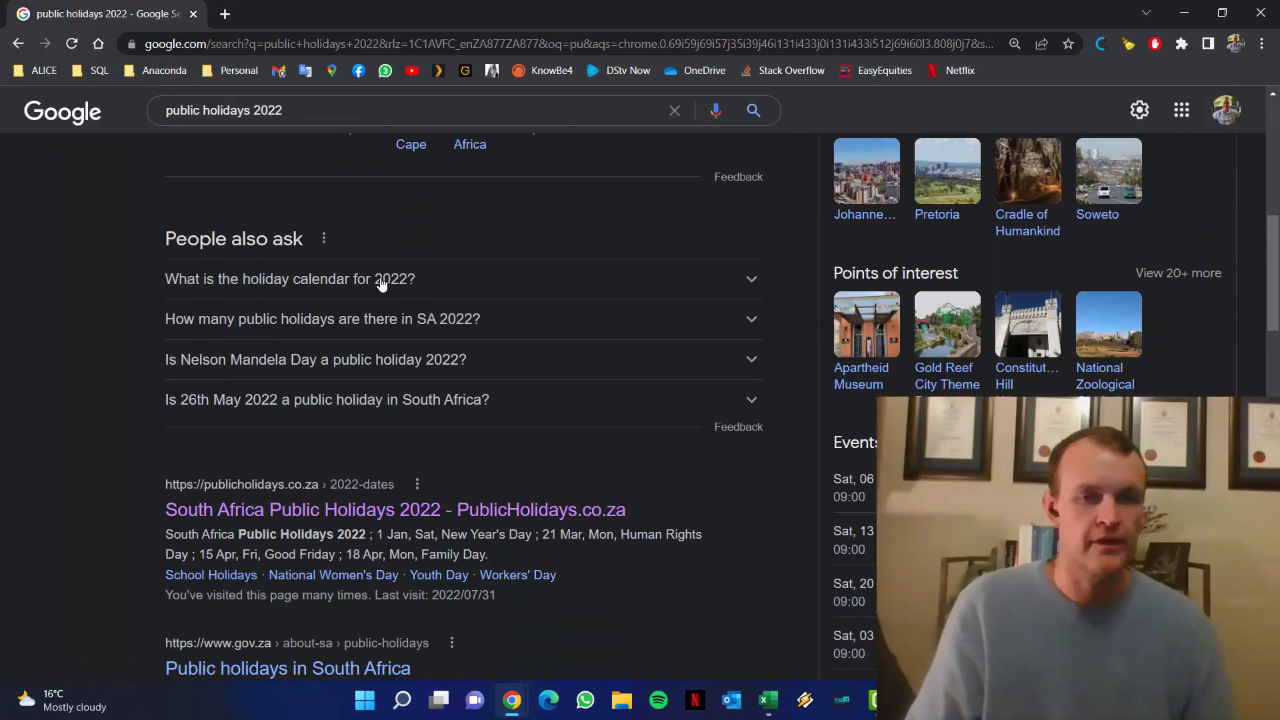
left_click(259, 375)
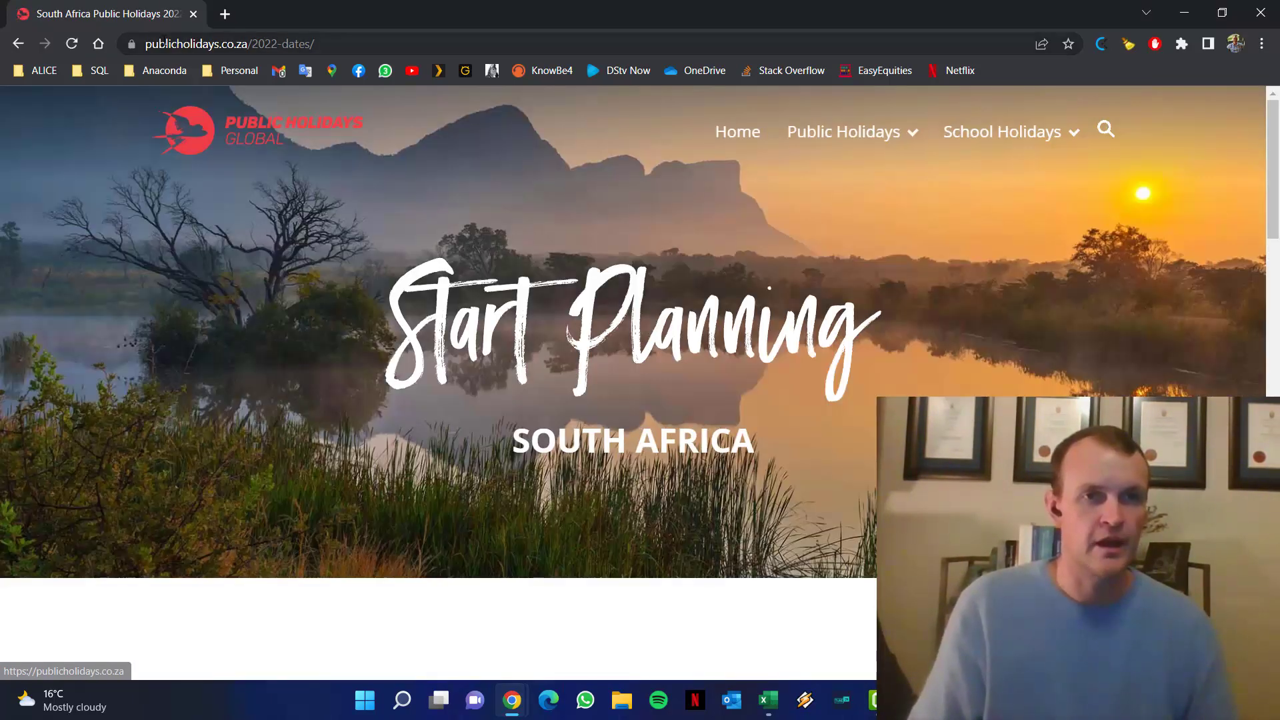
- Copy the page's web address and look over its 2022 holiday table
left_click(340, 42)
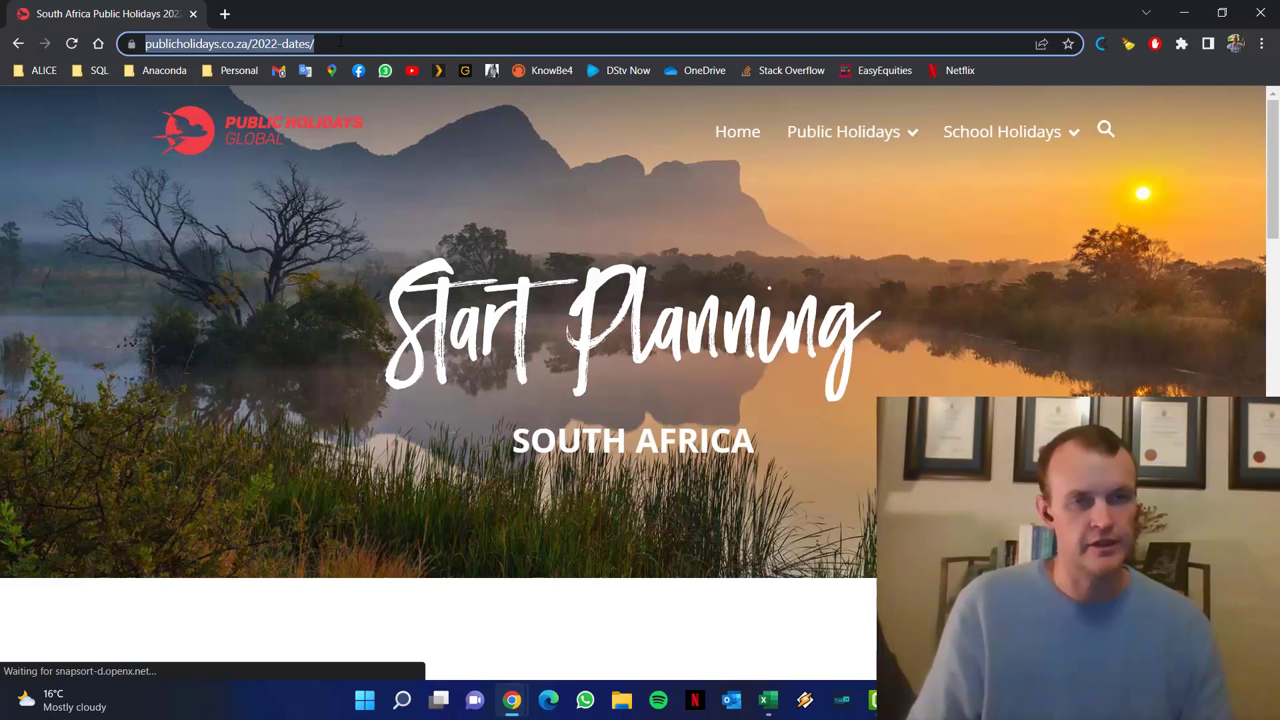
key("ctrl+c")
scroll(426, 336, "down", 10)
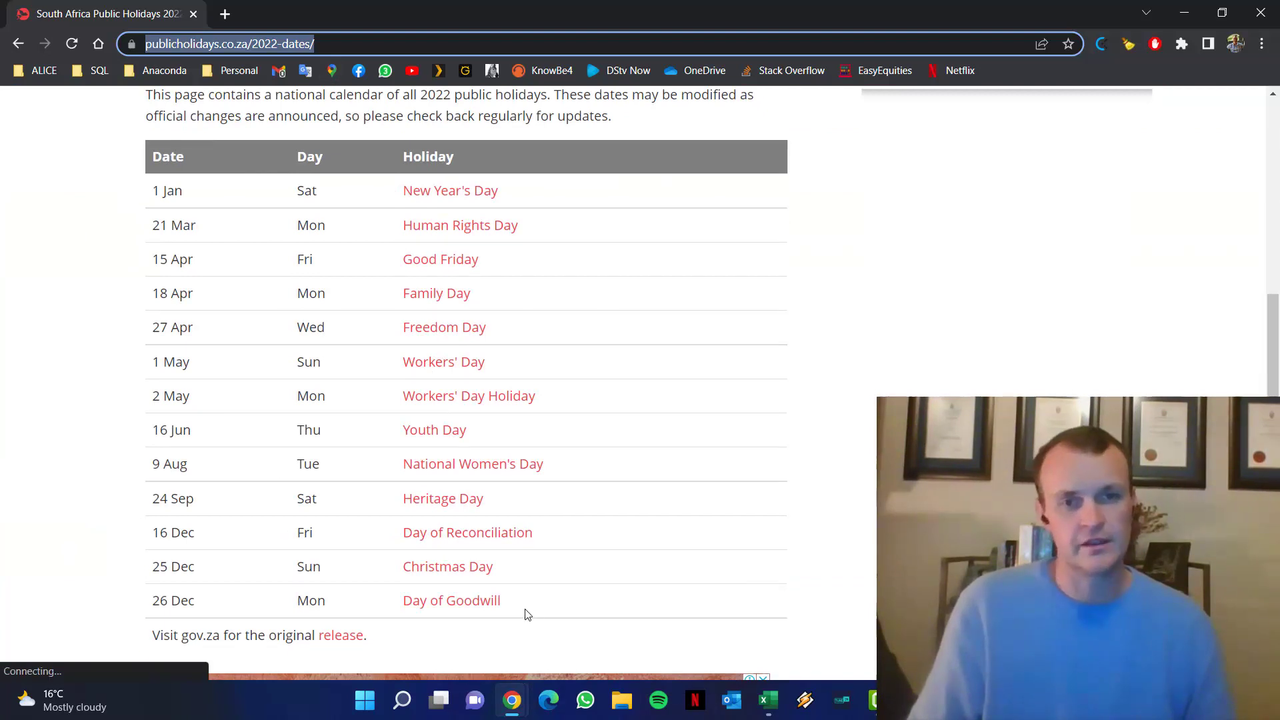
left_click_drag(524, 609, 112, 213)
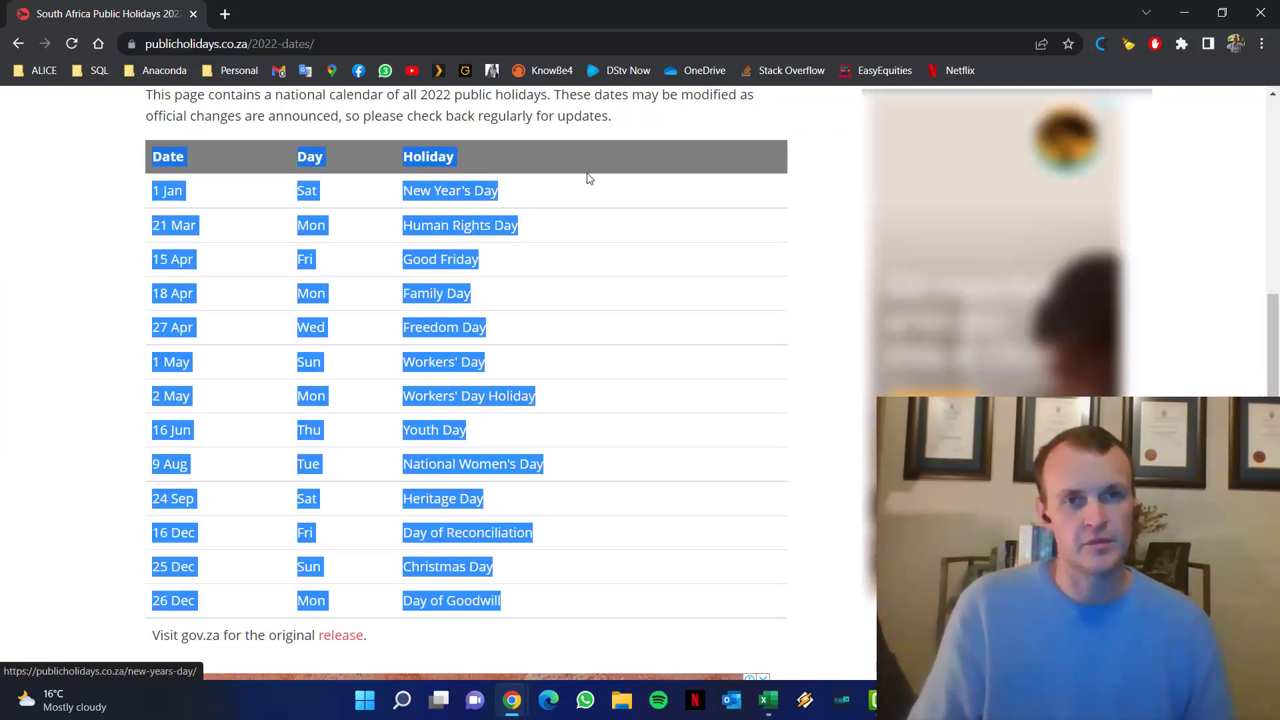
left_click(572, 149)
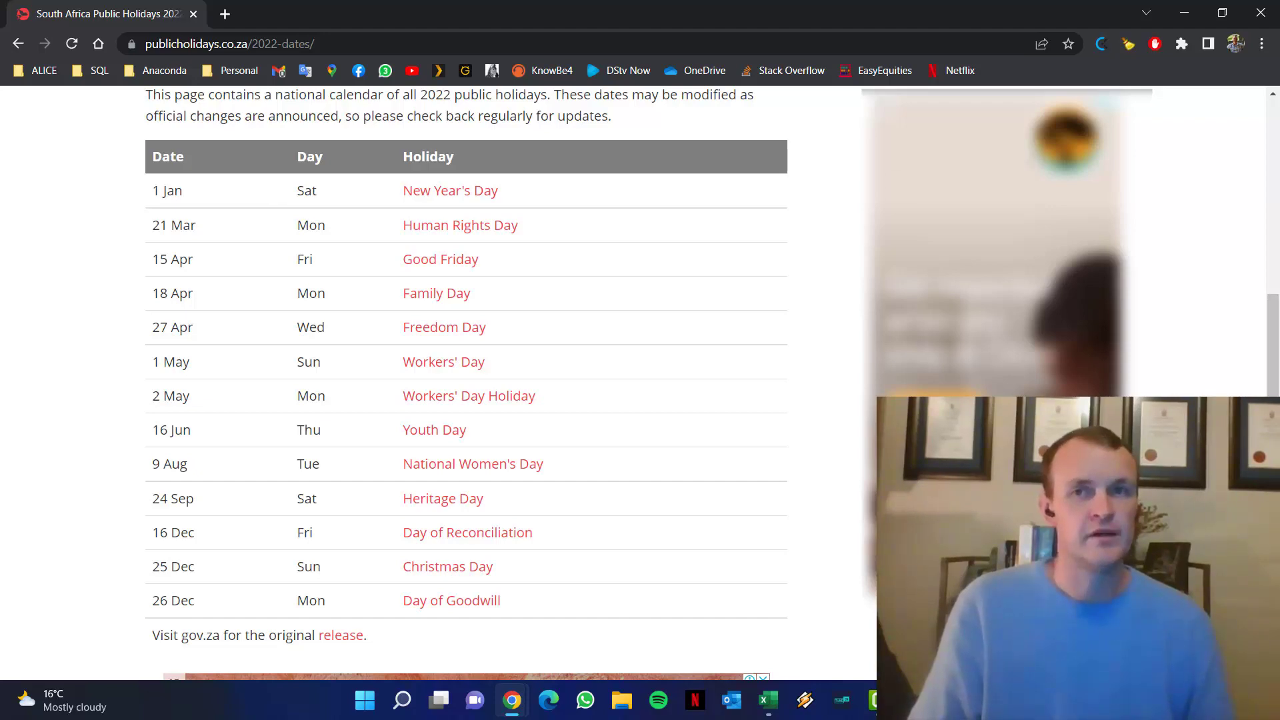
- Create a Data > From Web query using the copied publicholidays.co.za 2022 address
key("alt+Tab")
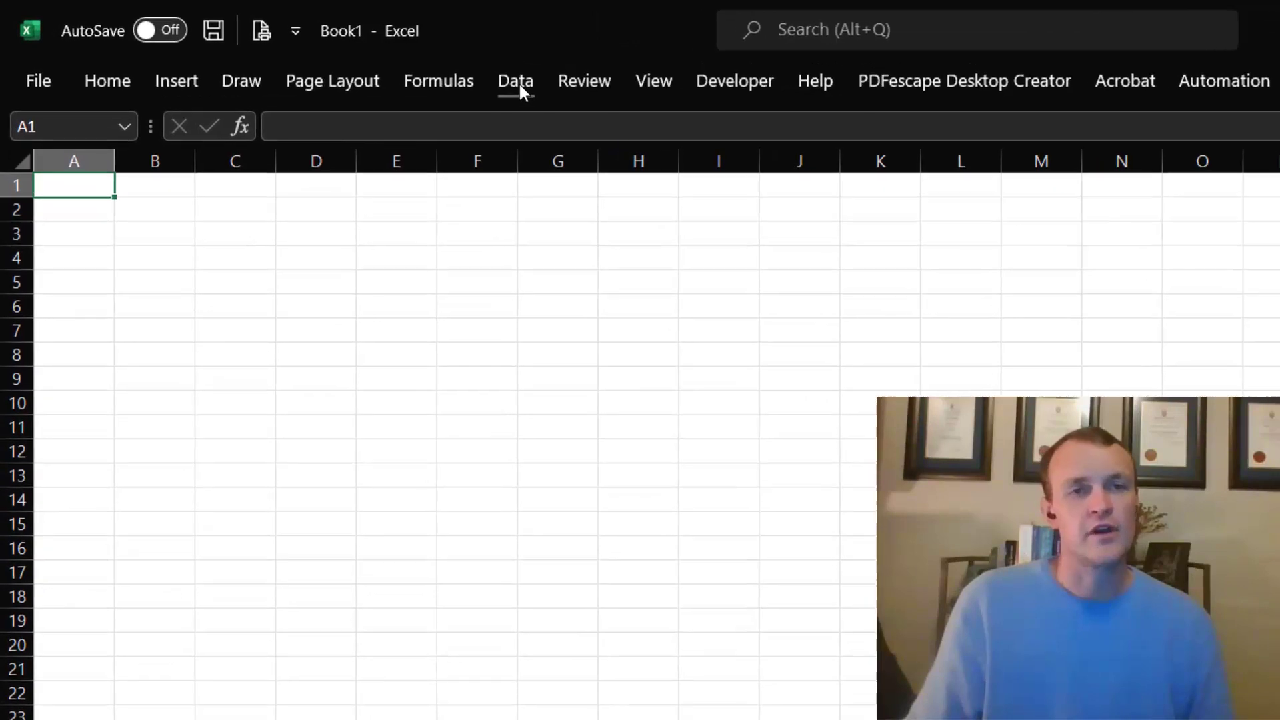
left_click(521, 83)
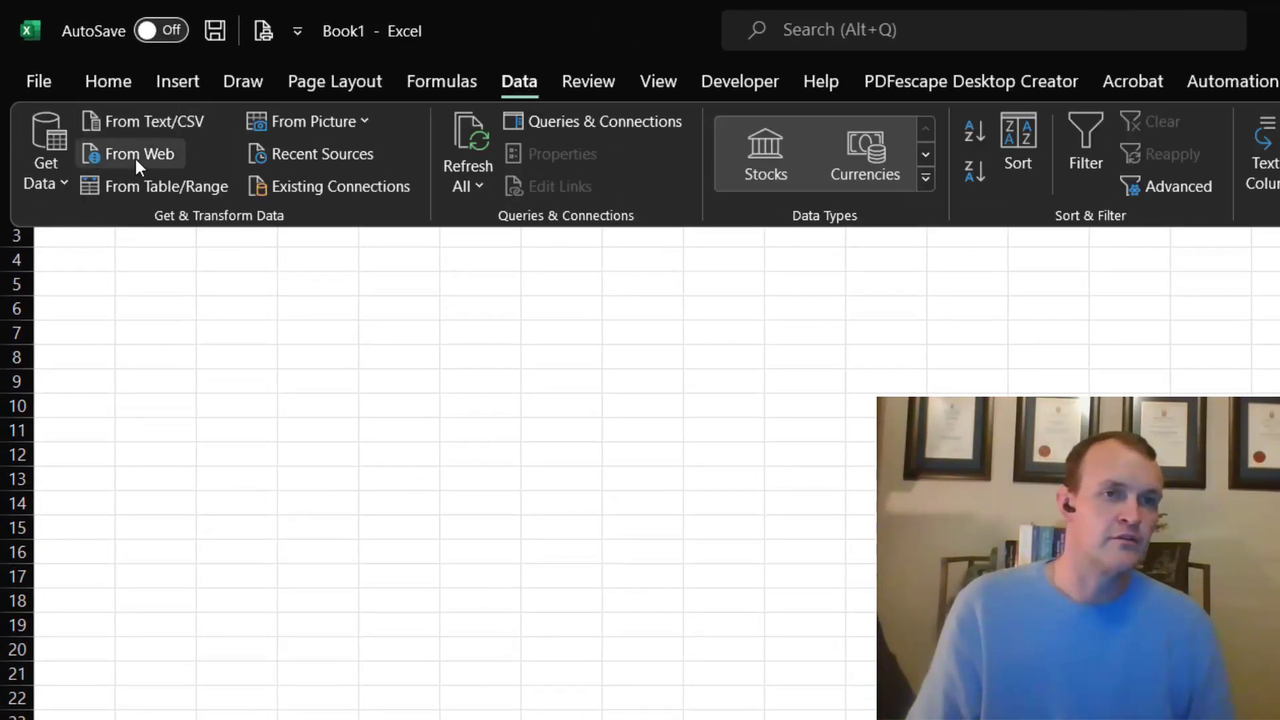
left_click(127, 162)
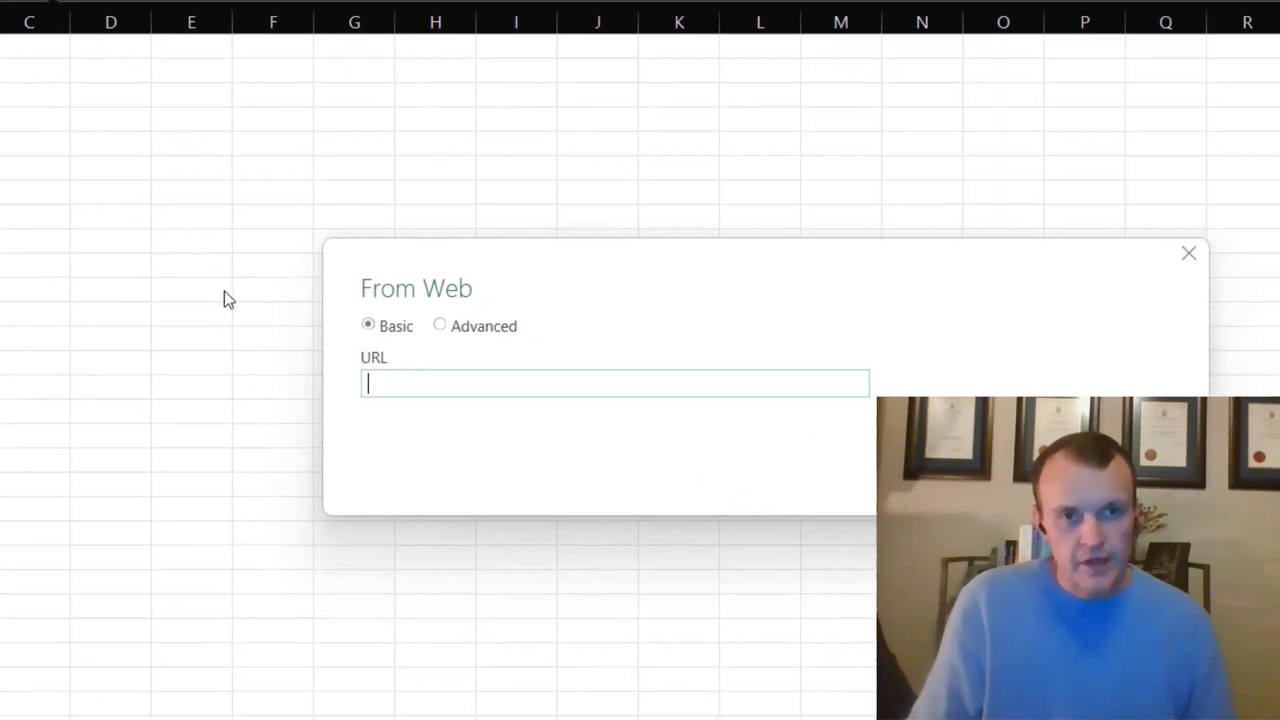
key("ctrl+v")
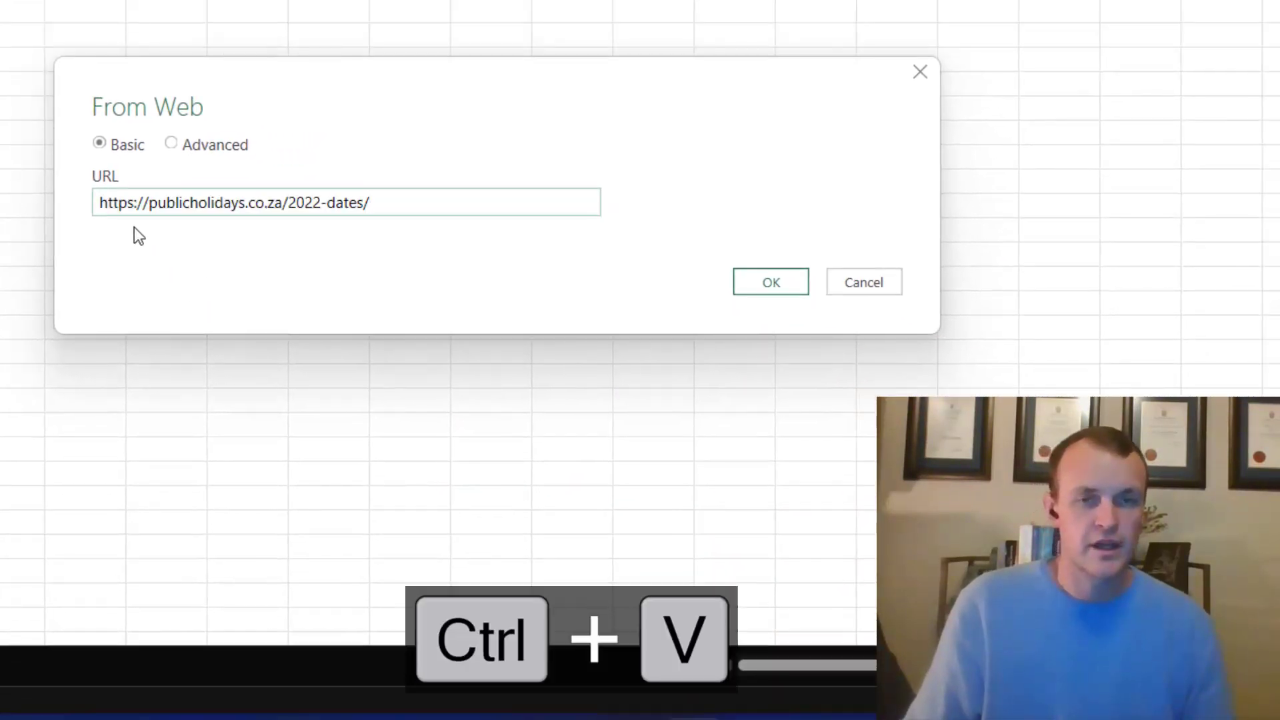
key("Return")
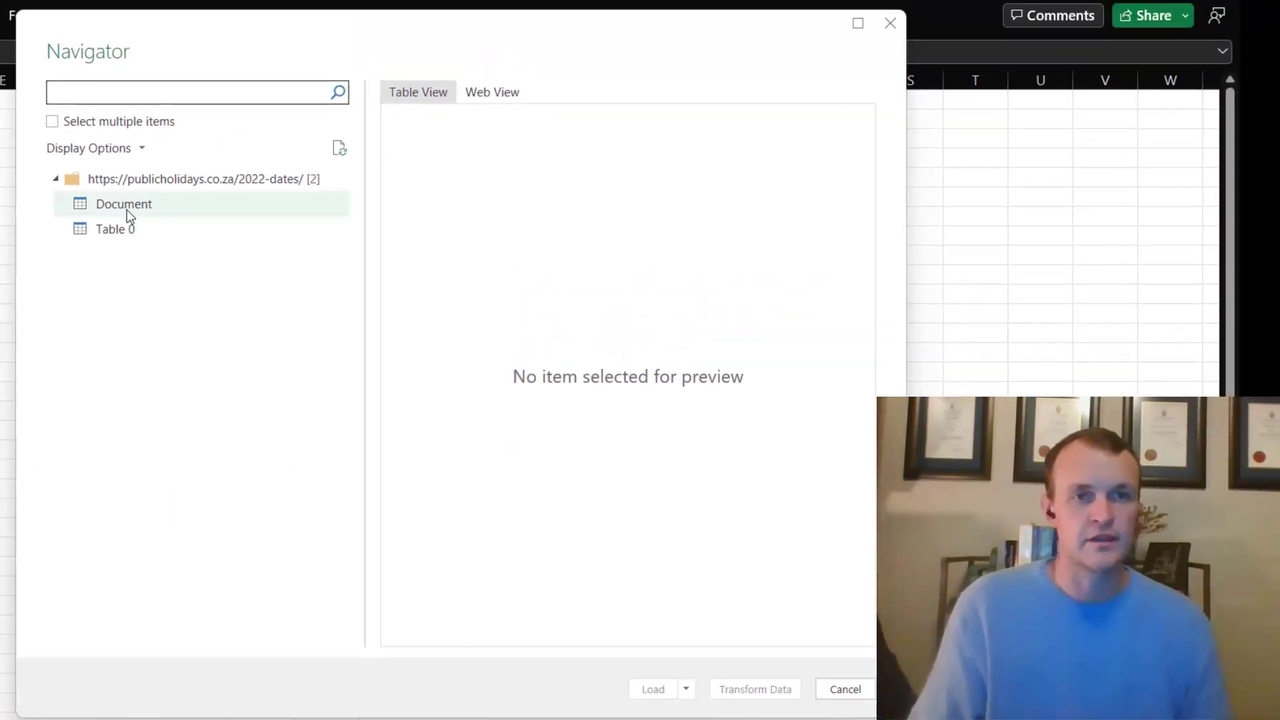
- Preview Document and Table 0, then send Table 0 to the Power Query Editor
left_click(118, 207)
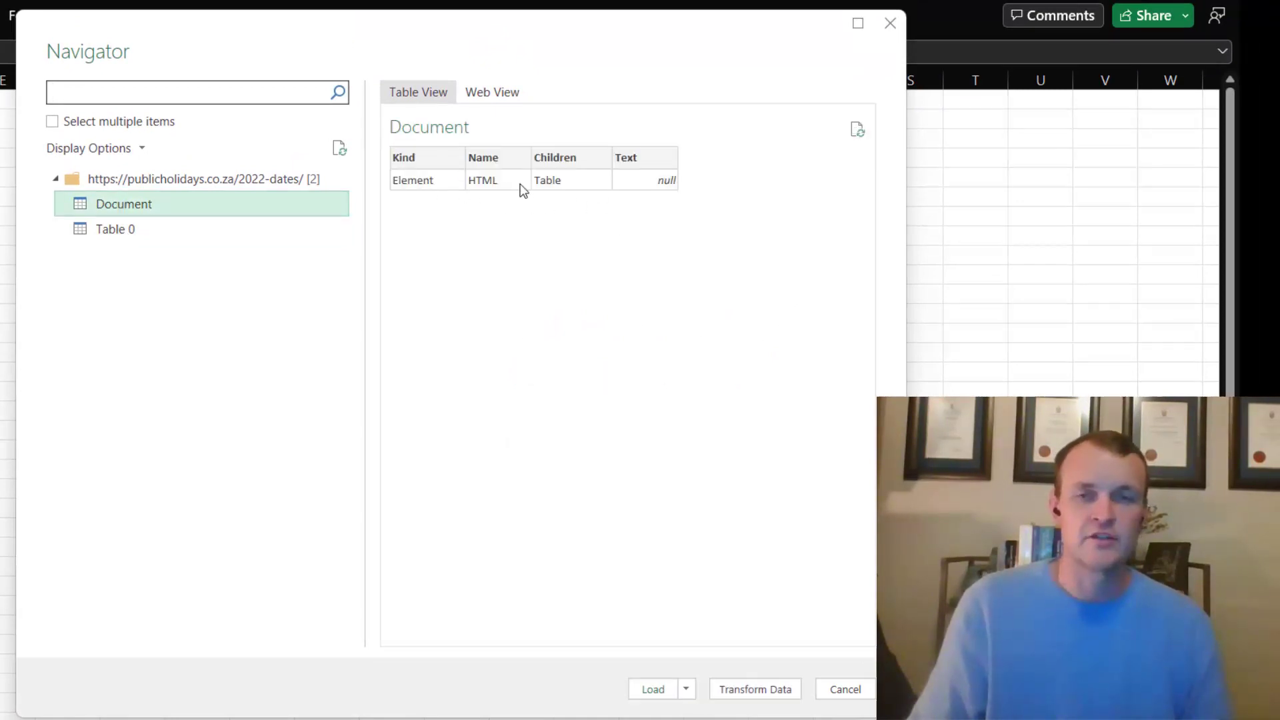
left_click(114, 235)
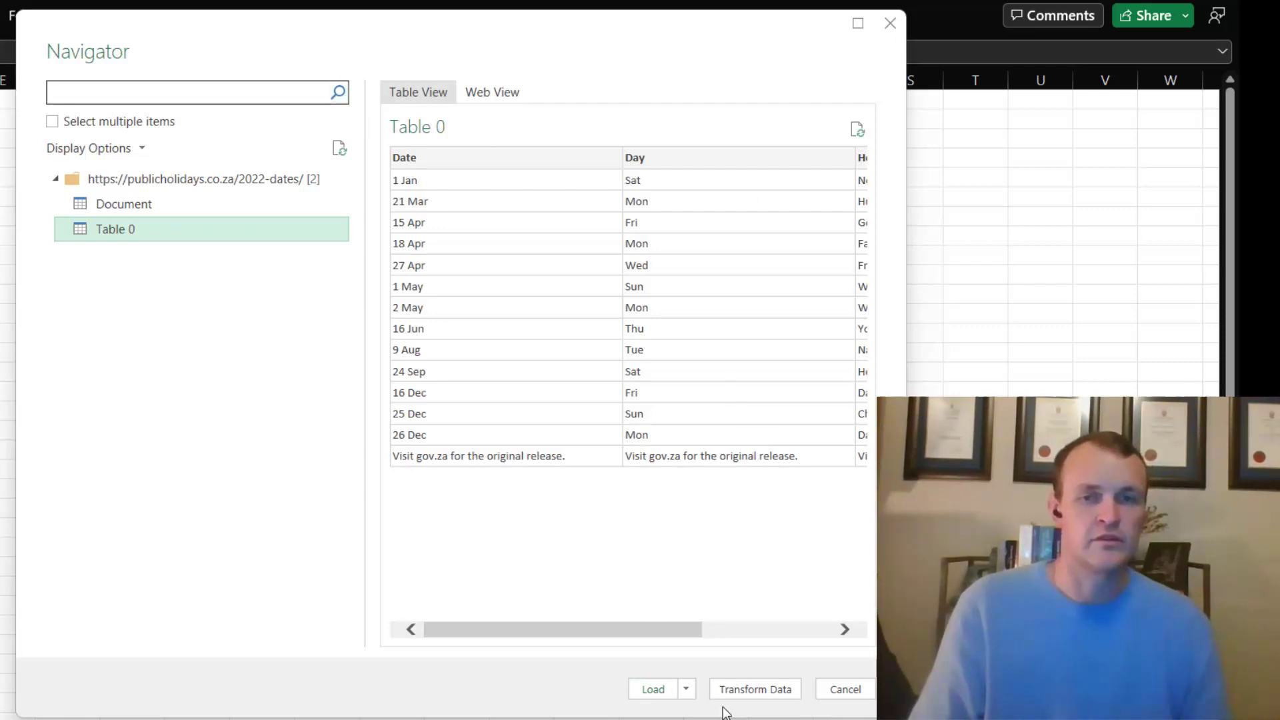
left_click(752, 687)
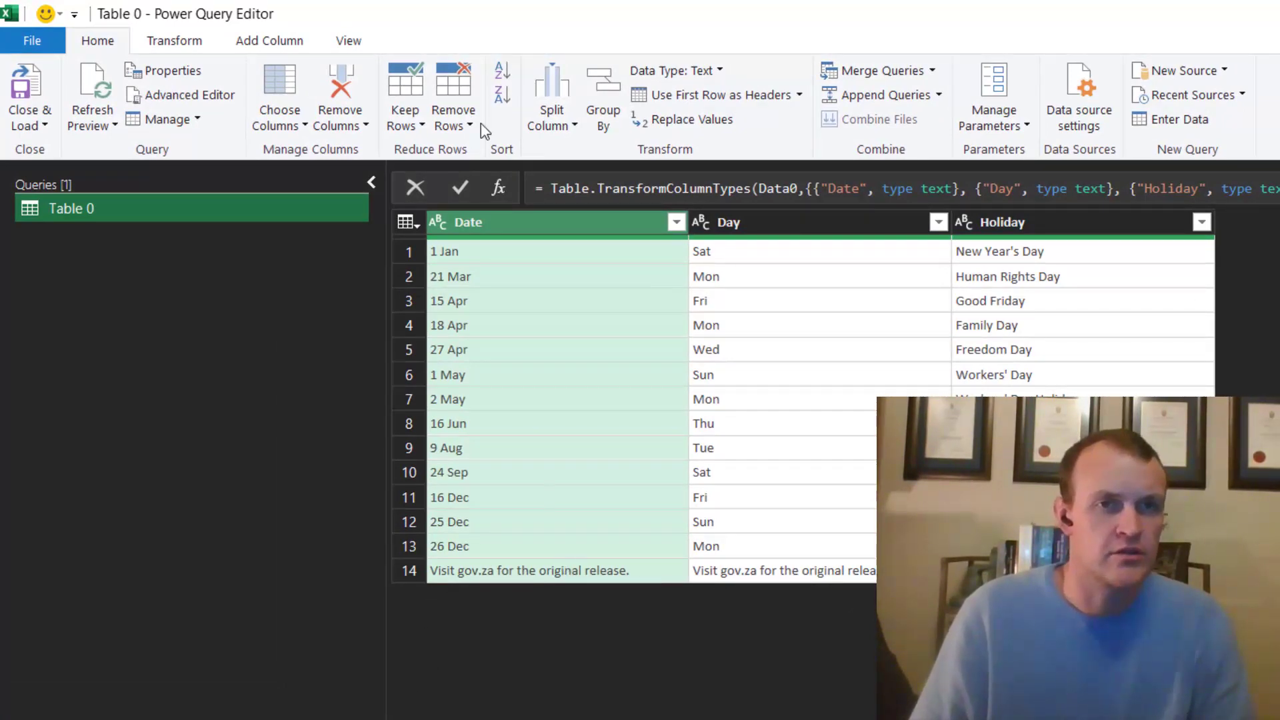
- Remove the bottom 1 row, the gov.za note, from the table
left_click(461, 97)
key("Escape")
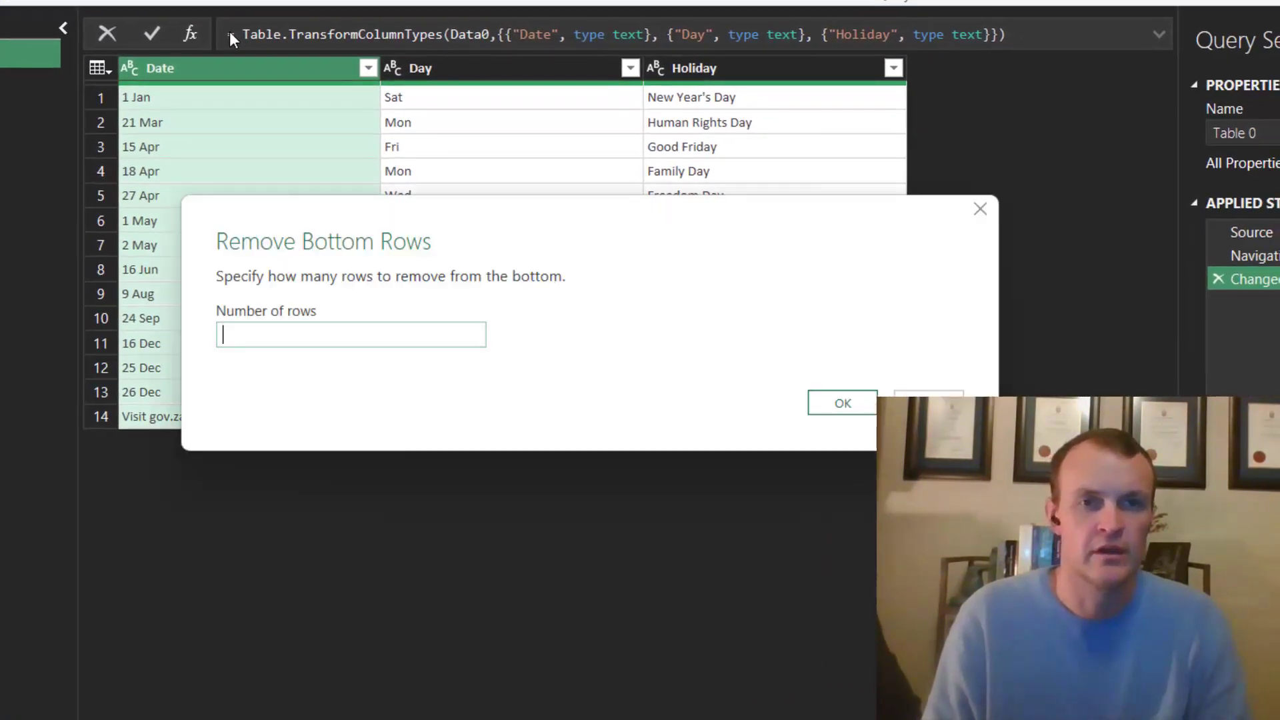
type("1")
key("Return")
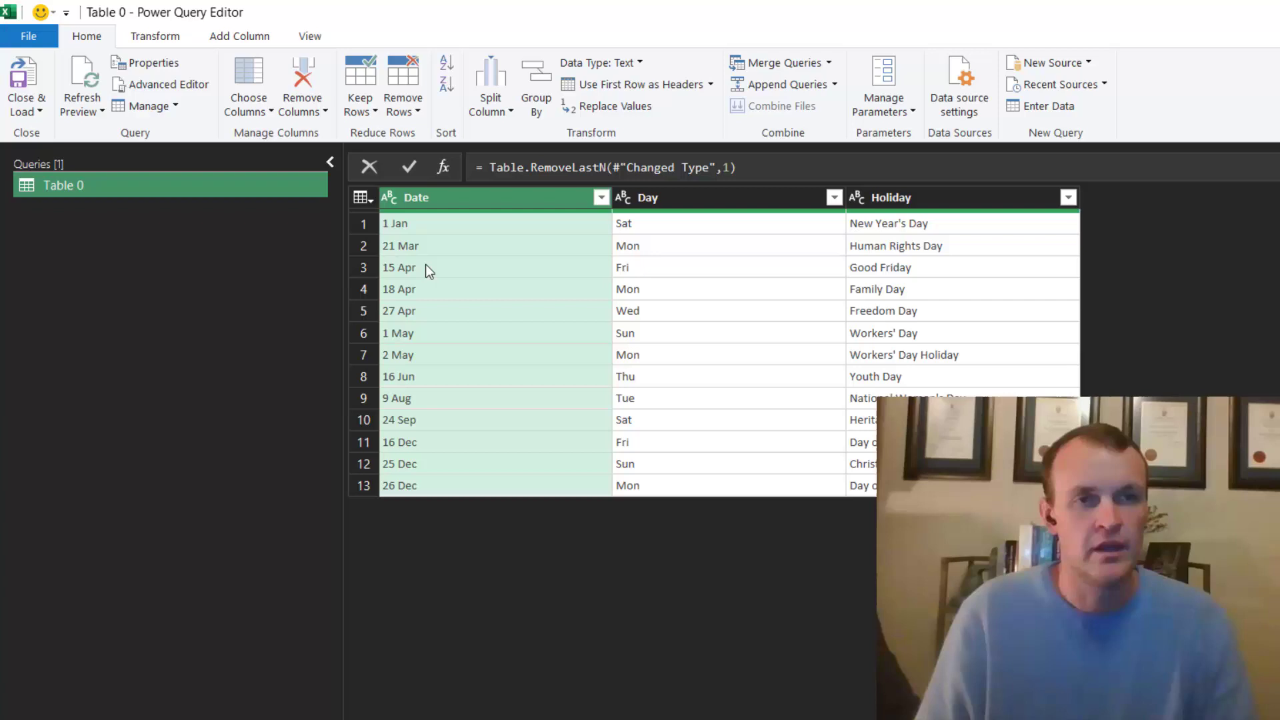
- Add a custom column 'Full date' with the formula [Date] & " 2022"
left_click(240, 35)
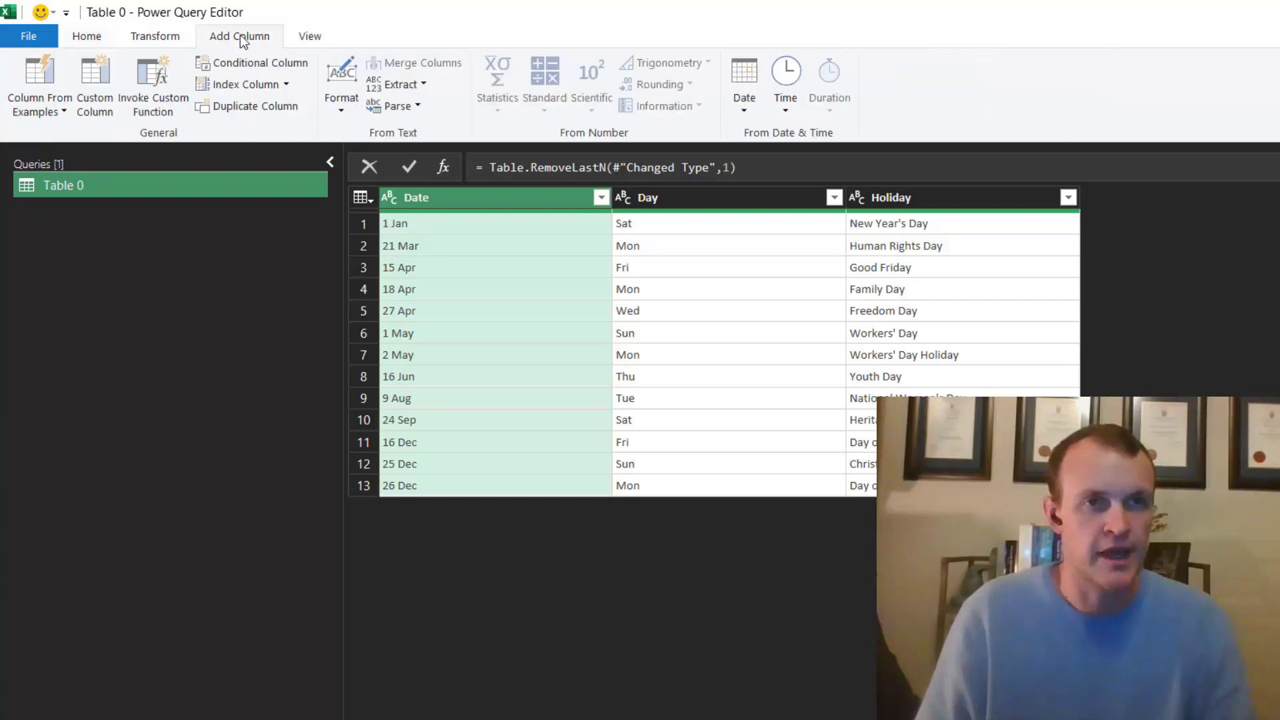
left_click(92, 86)
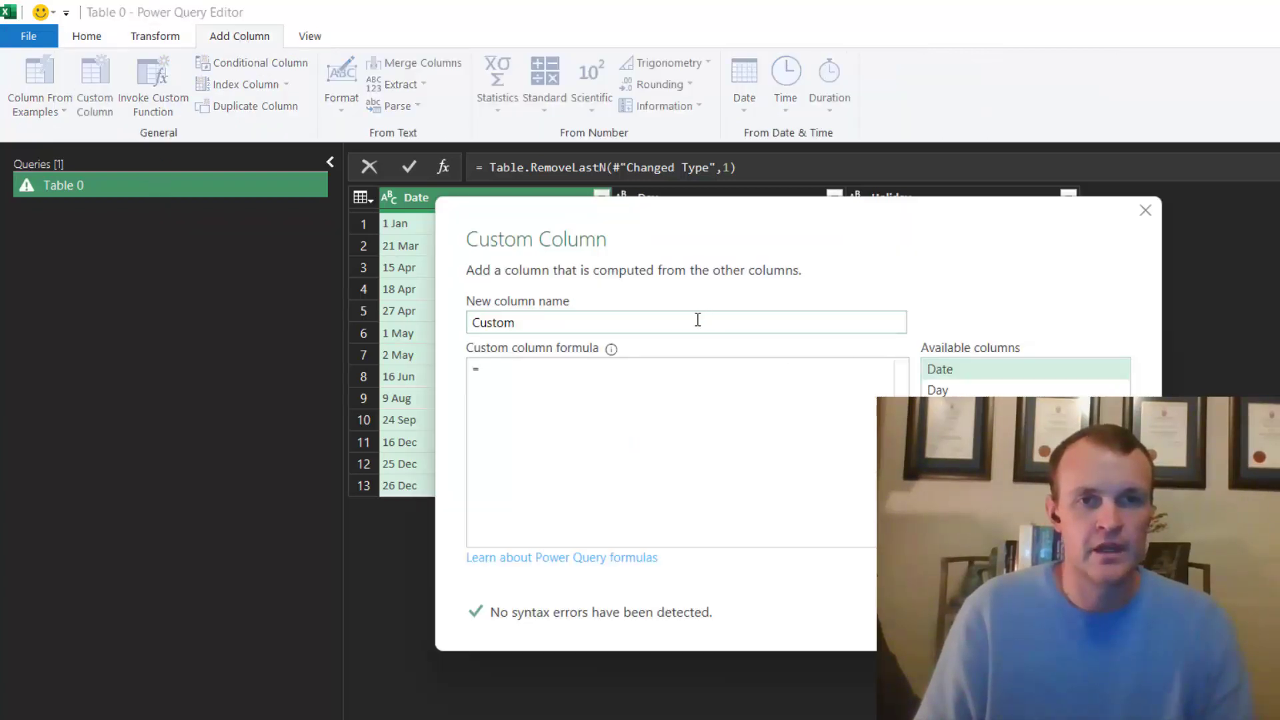
left_click(697, 320)
key("ctrl+a")
type("F")
type("ull")
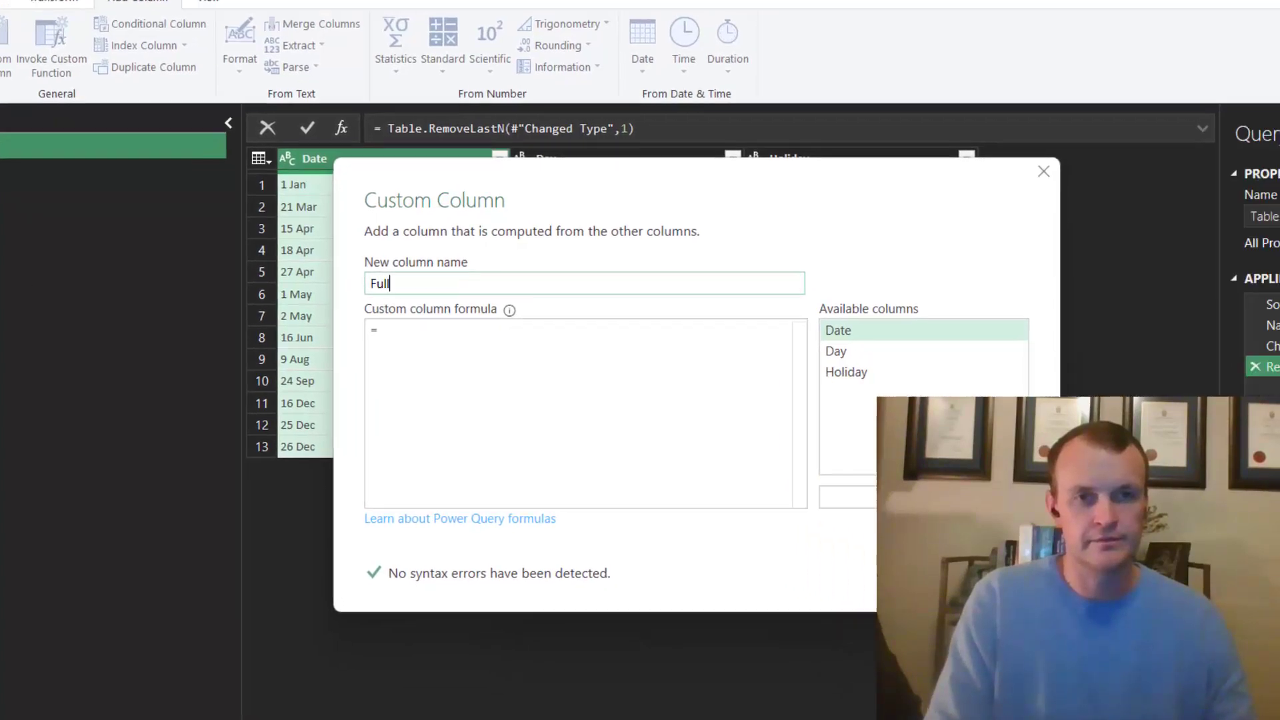
type(" date")
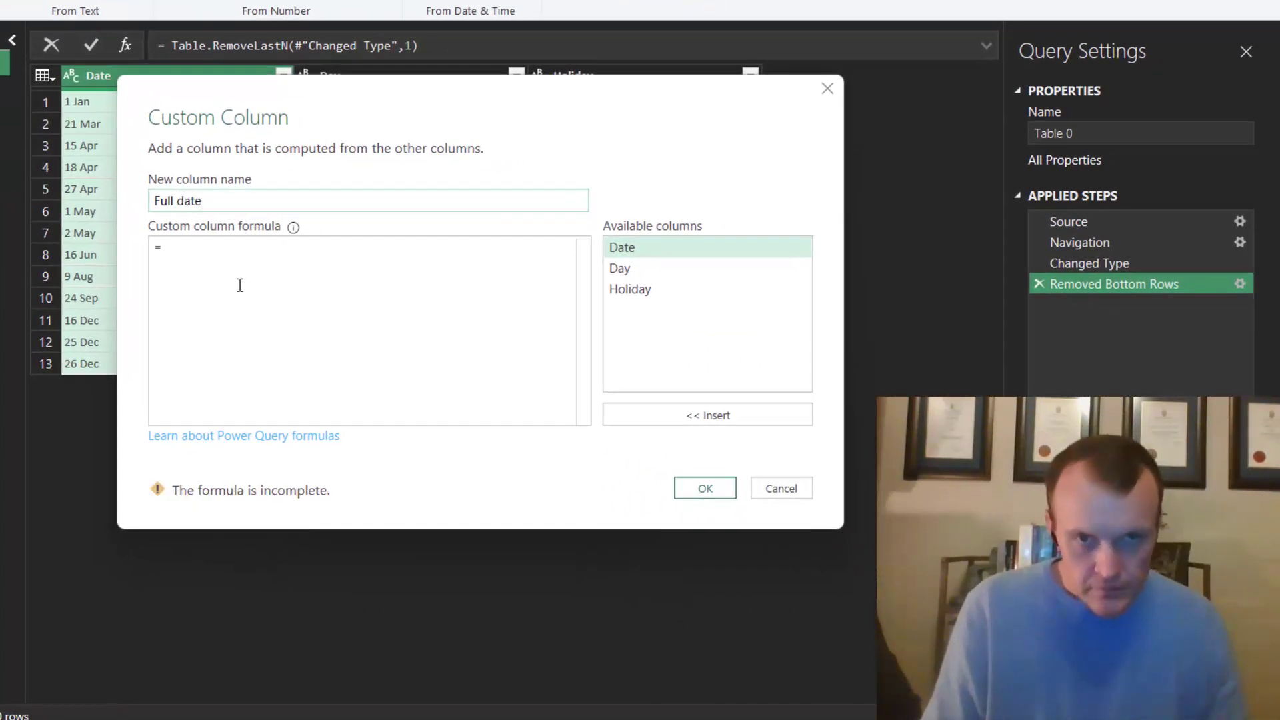
left_click(240, 286)
left_click(630, 248)
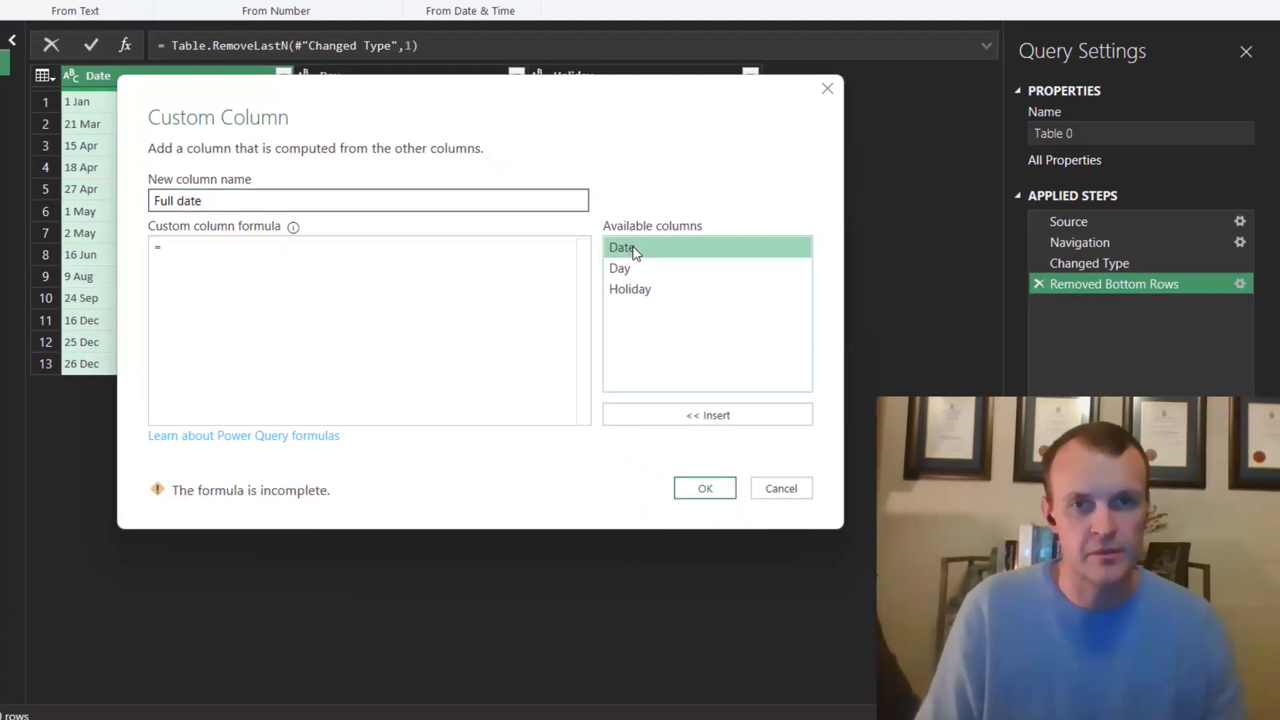
double_click(633, 248)
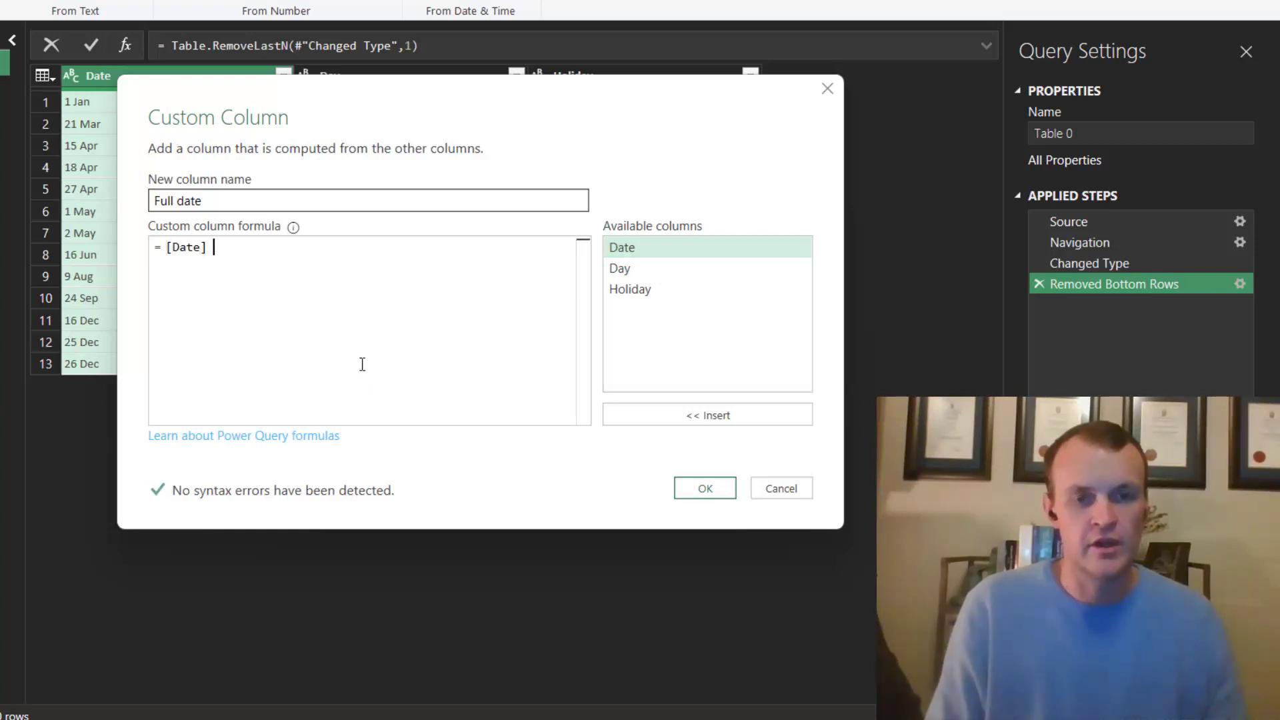
type("& \"")
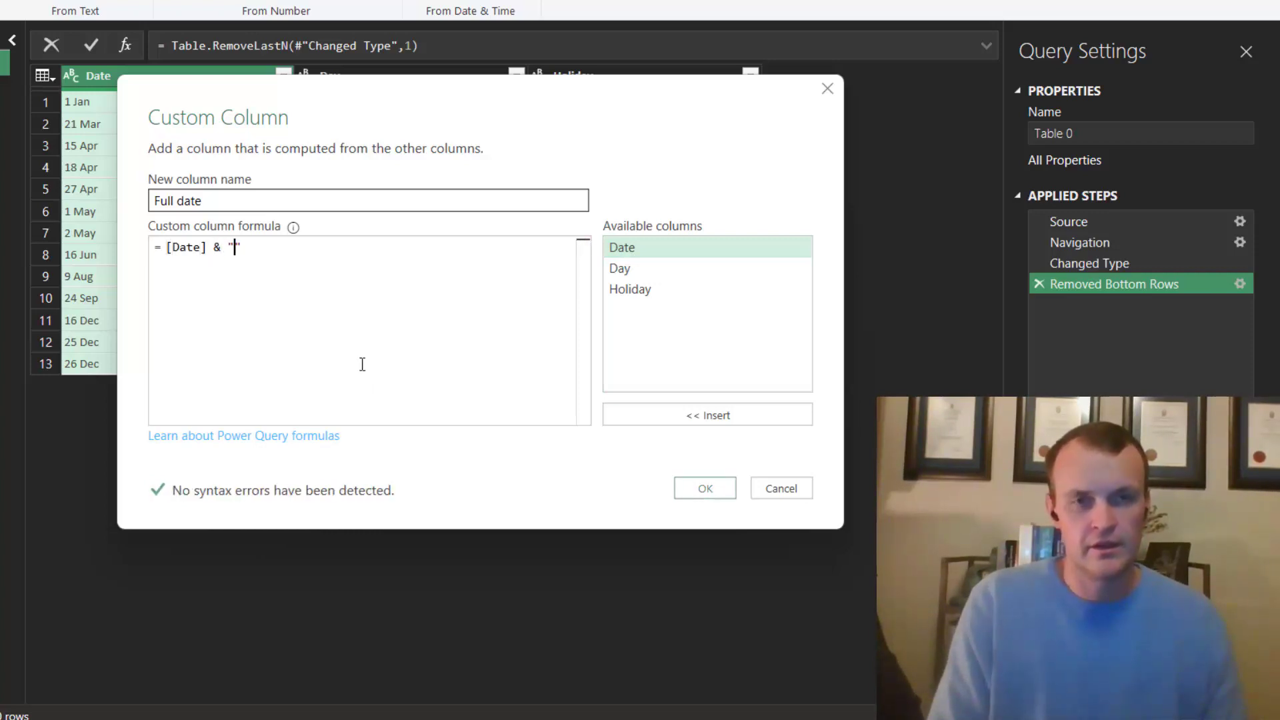
type(" 2022")
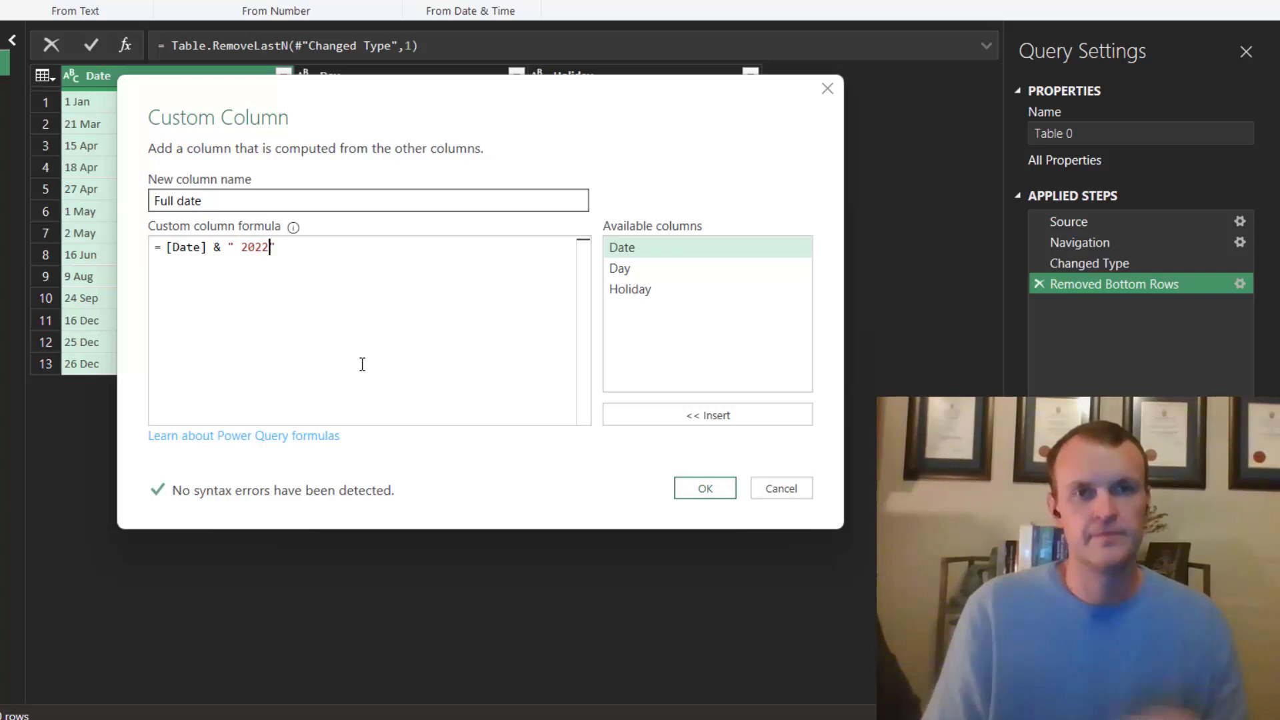
left_click(705, 488)
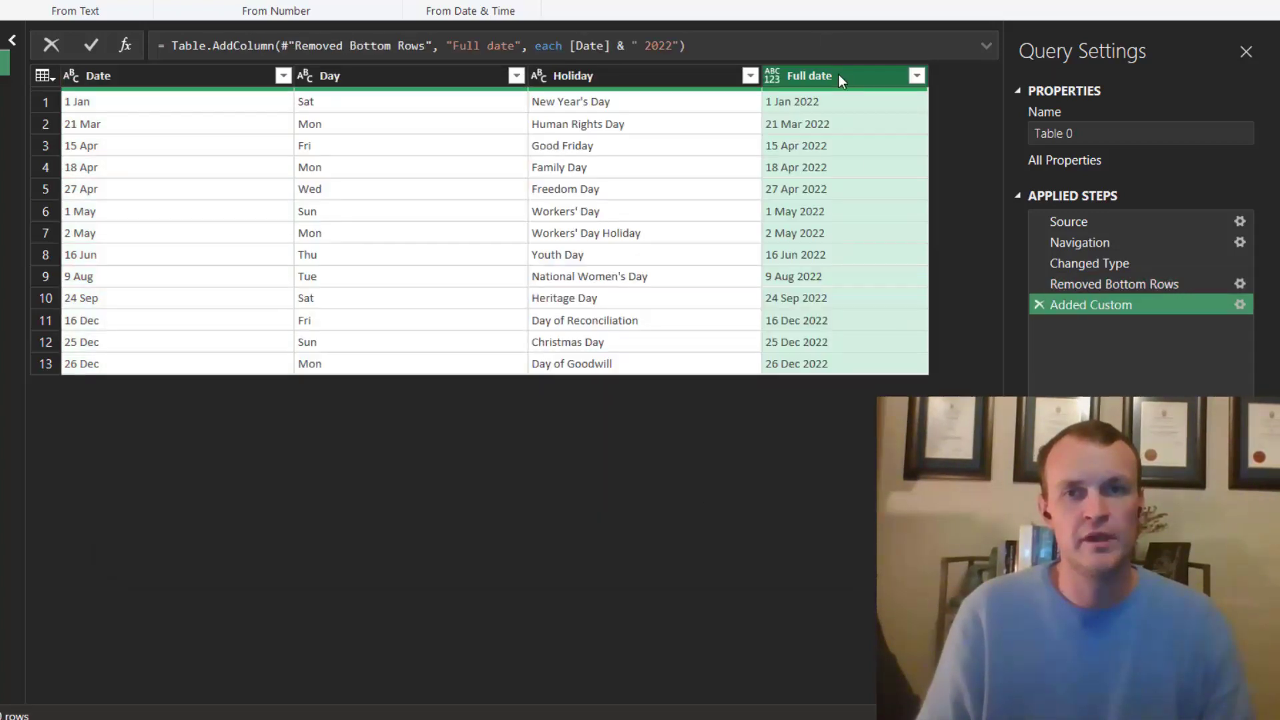
- Move Full date to the front, remove the old Date column, and set Full date to Date type
left_click_drag(838, 74, 164, 62)
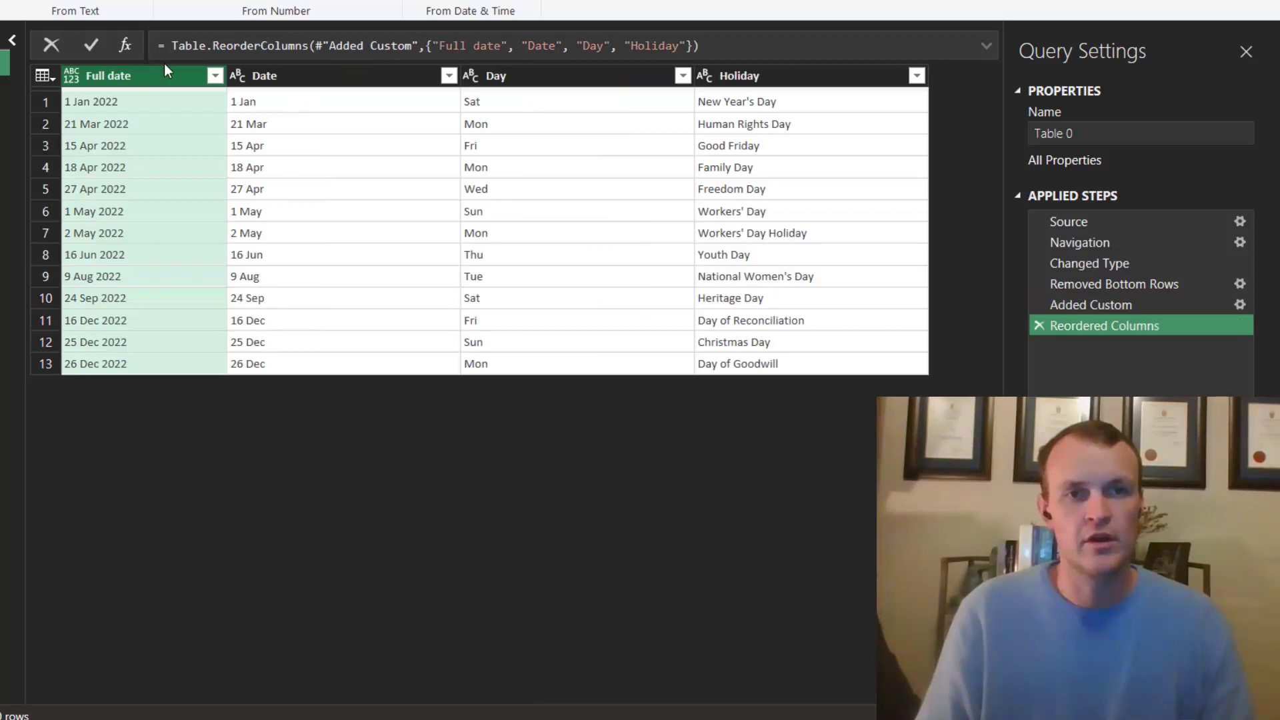
right_click(324, 75)
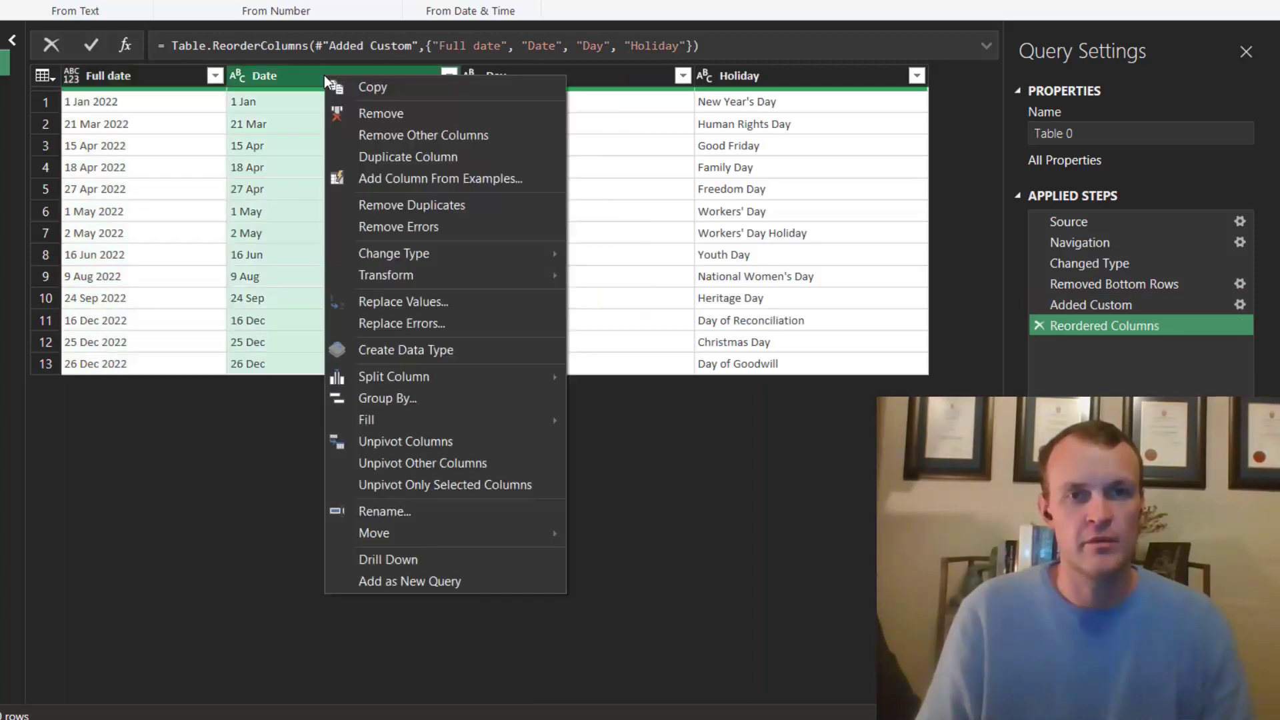
left_click(381, 114)
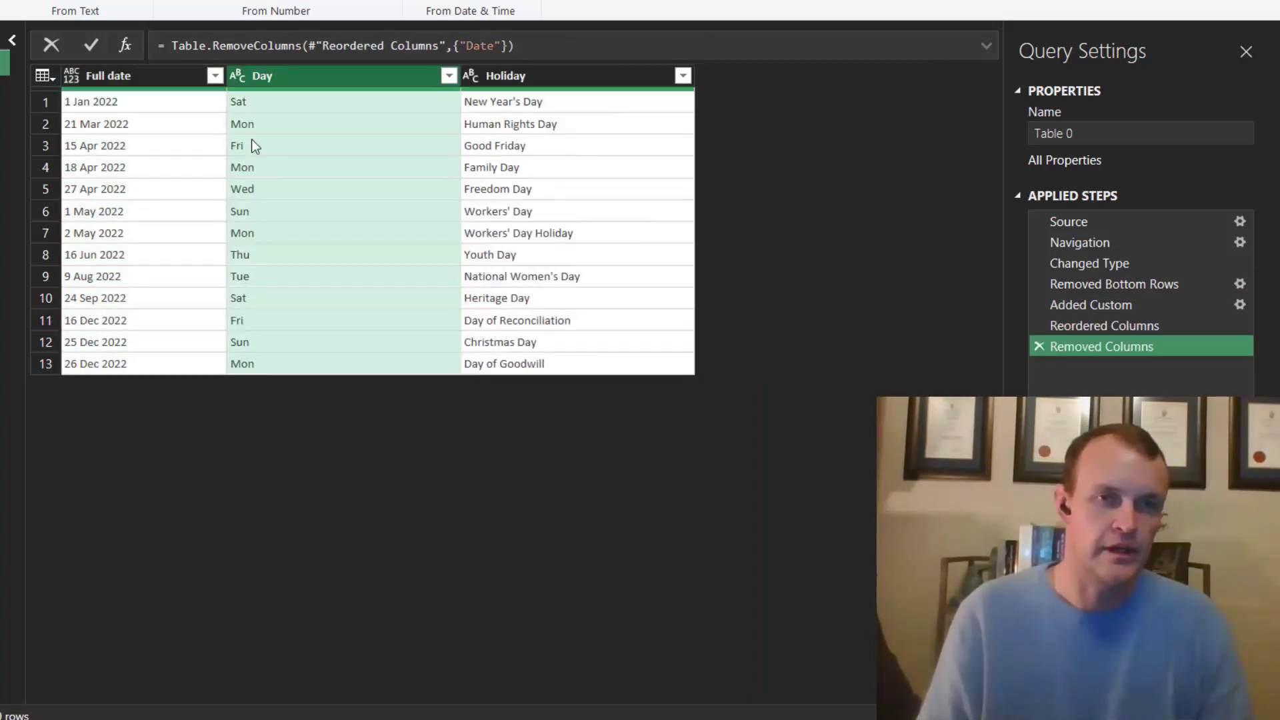
right_click(139, 75)
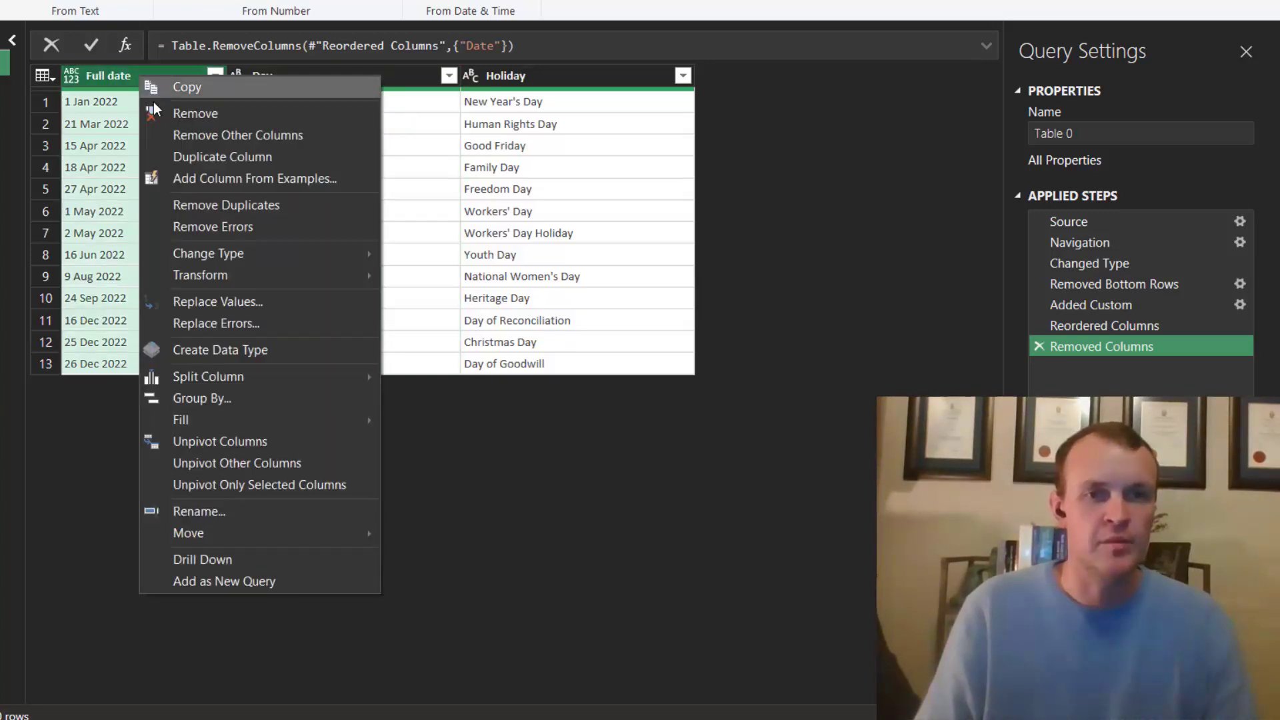
mouse_move(256, 258)
left_click(421, 356)
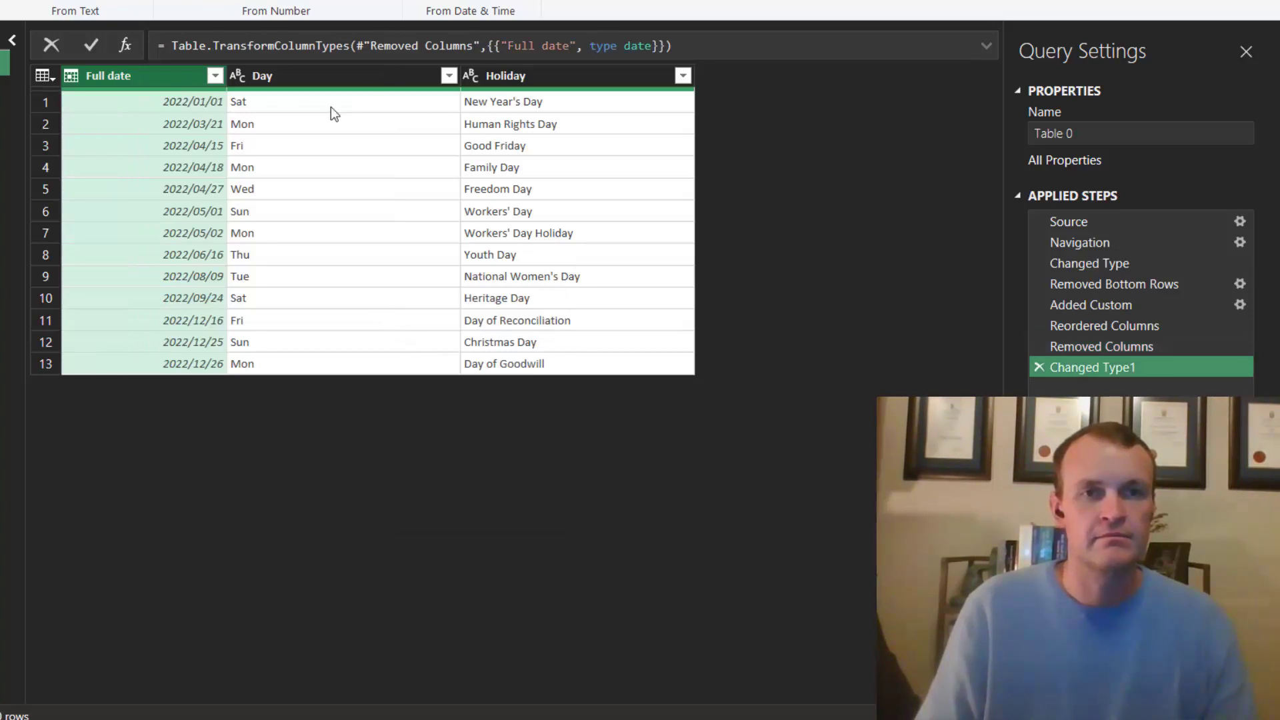
- Rename the Full date column to Date and the query to Holidays
double_click(121, 75)
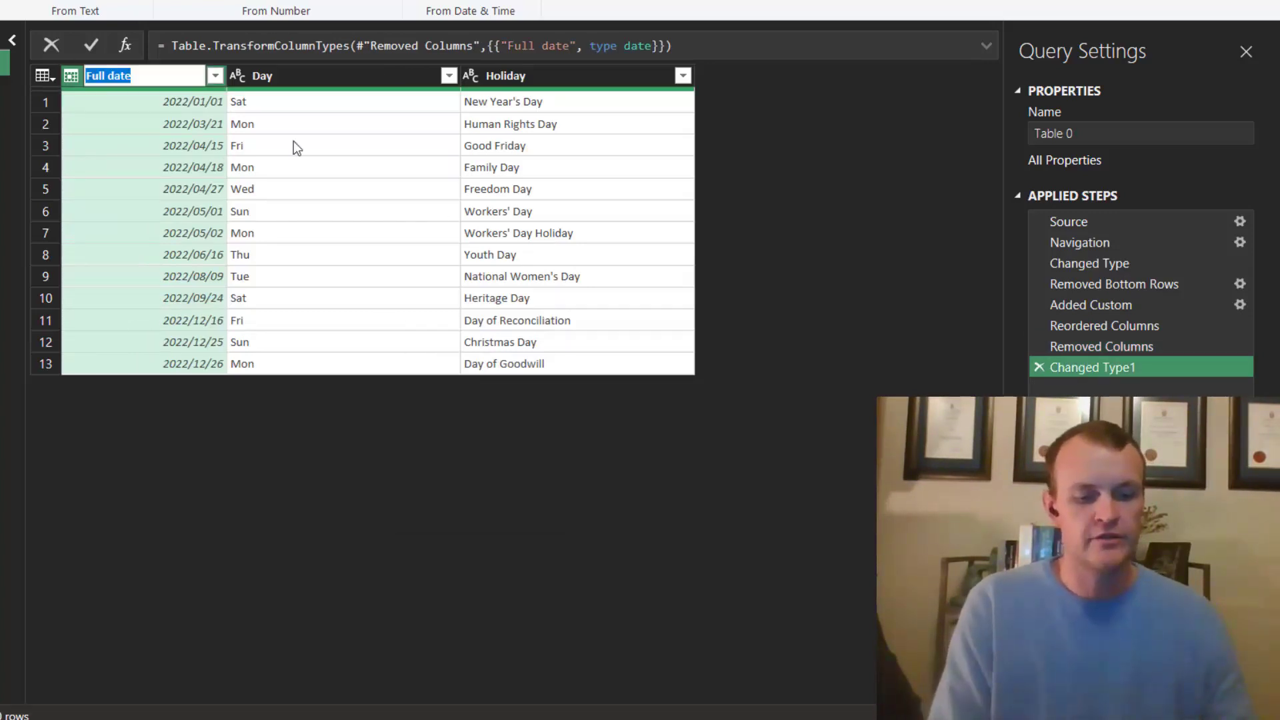
type("Date")
key("Return")
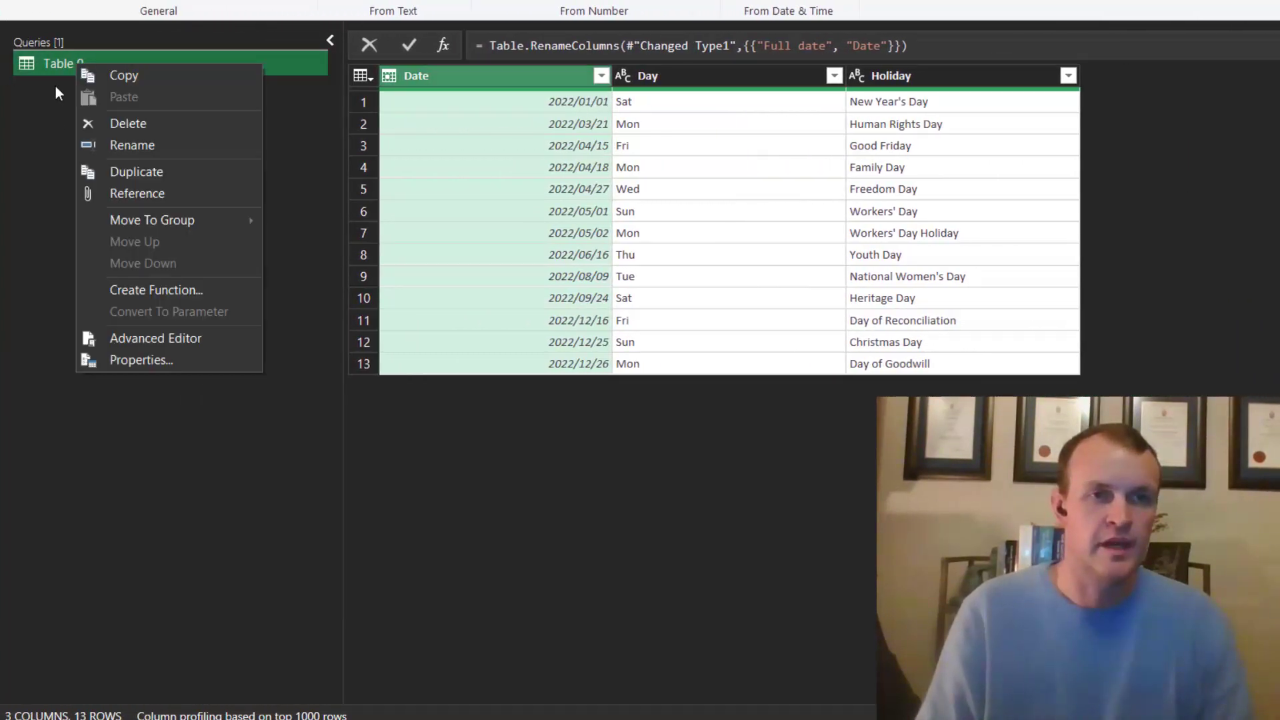
left_click(130, 151)
type("H")
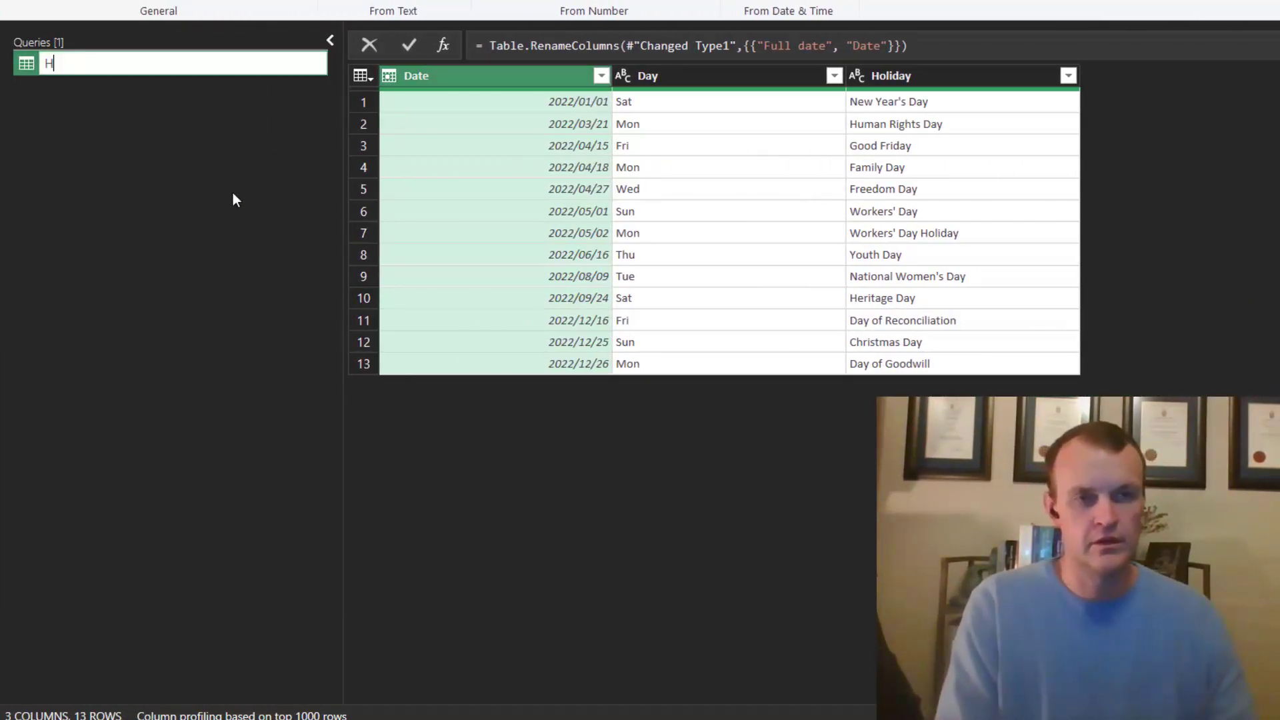
type("olidays")
key("Return")
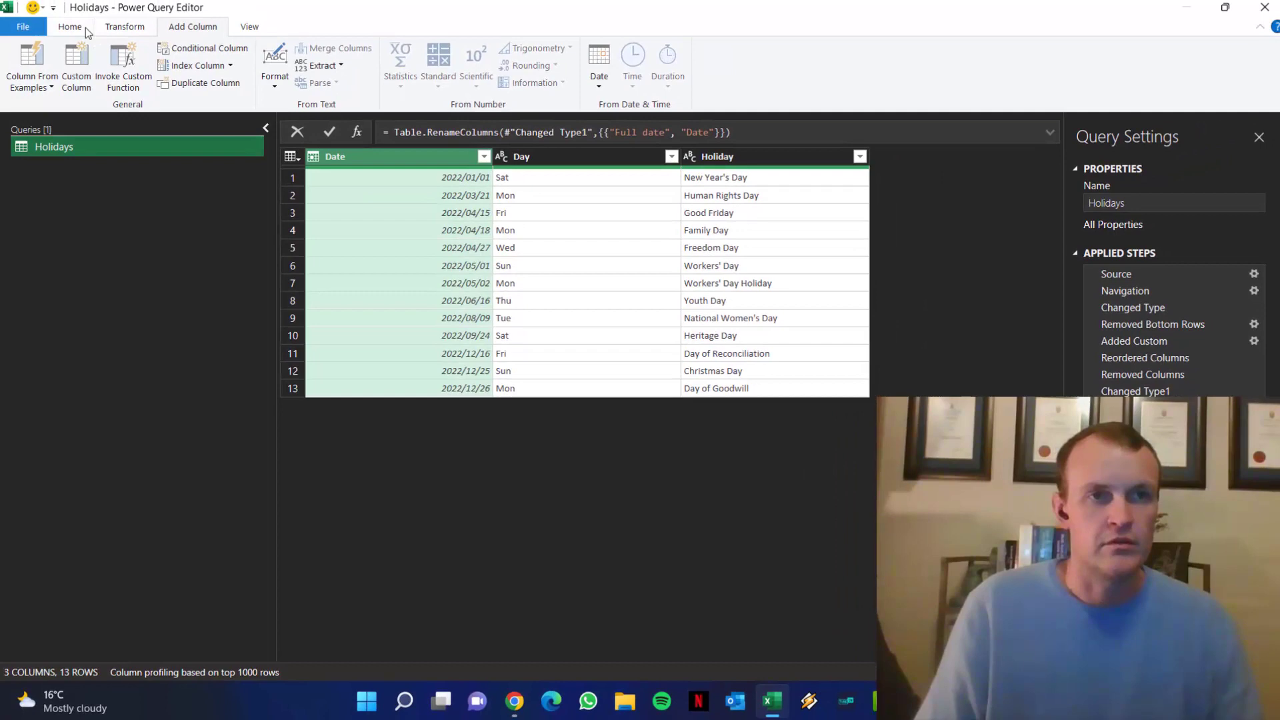
- Load the Holidays query as a table on the existing worksheet at B4
left_click(30, 90)
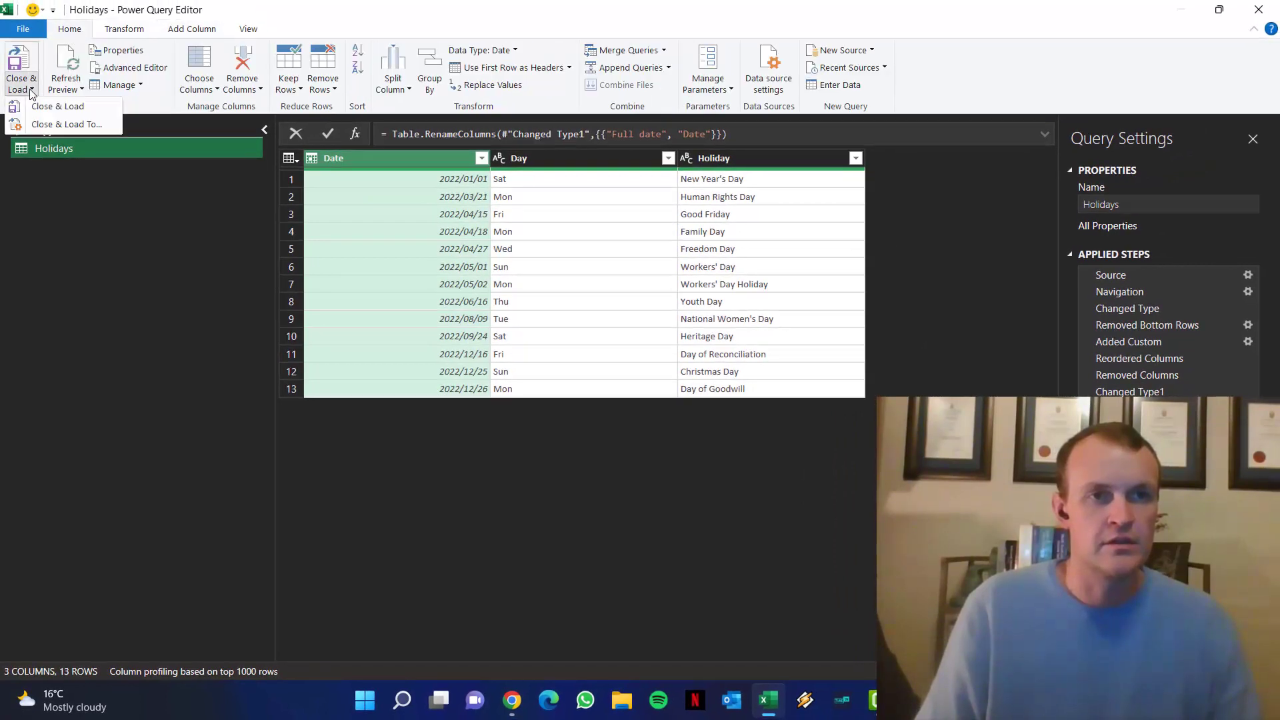
left_click(57, 125)
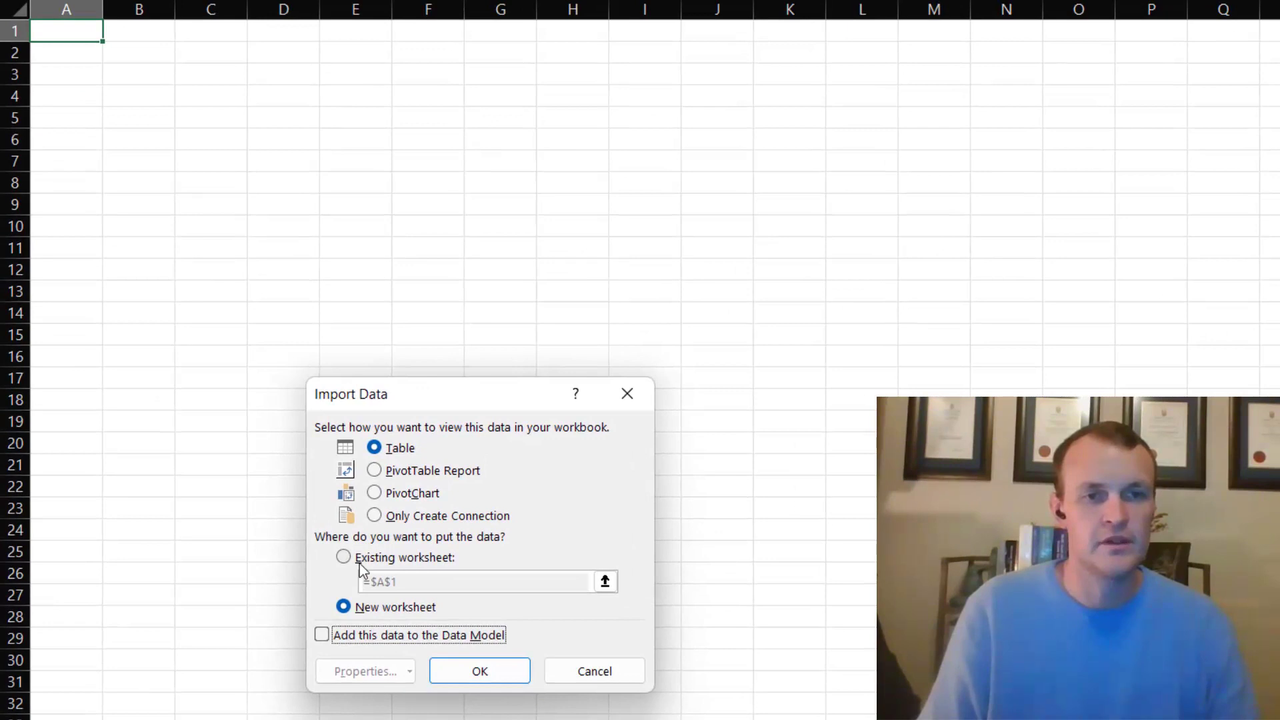
left_click(359, 561)
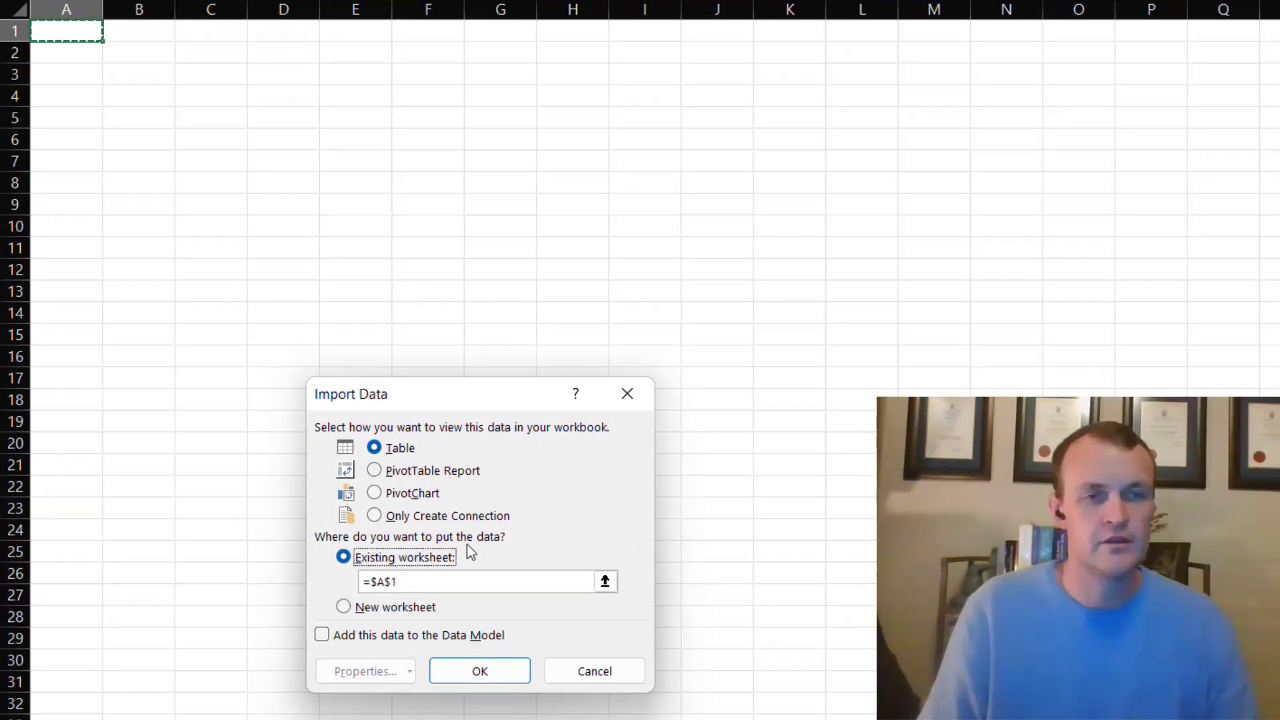
left_click(149, 198)
left_click(124, 98)
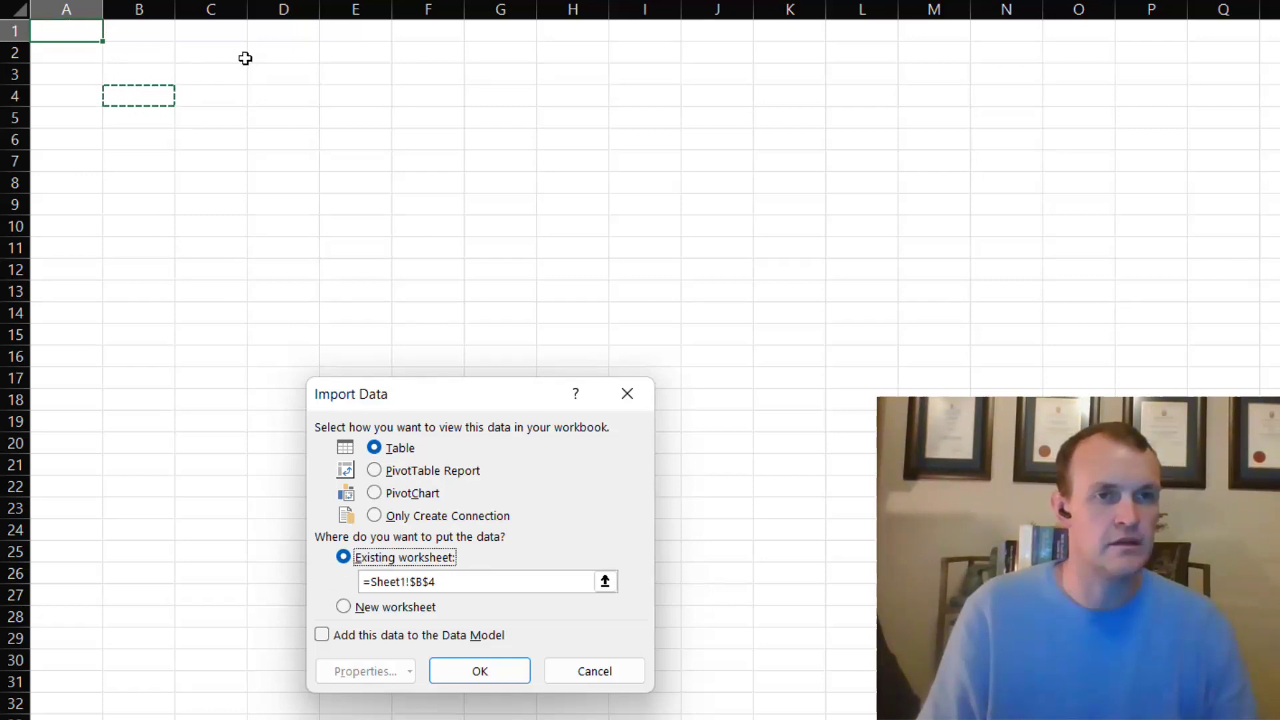
left_click(484, 677)
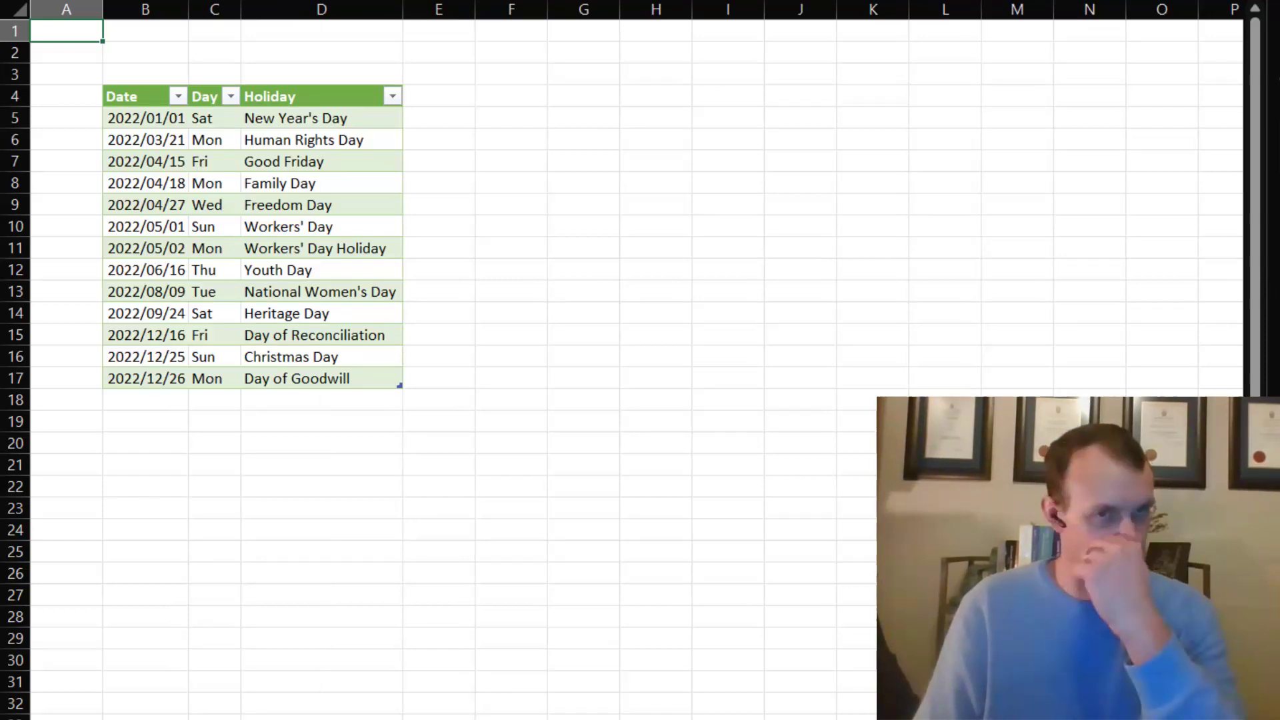
- Enter a bold 'Year' label in cell B2
left_click(134, 50)
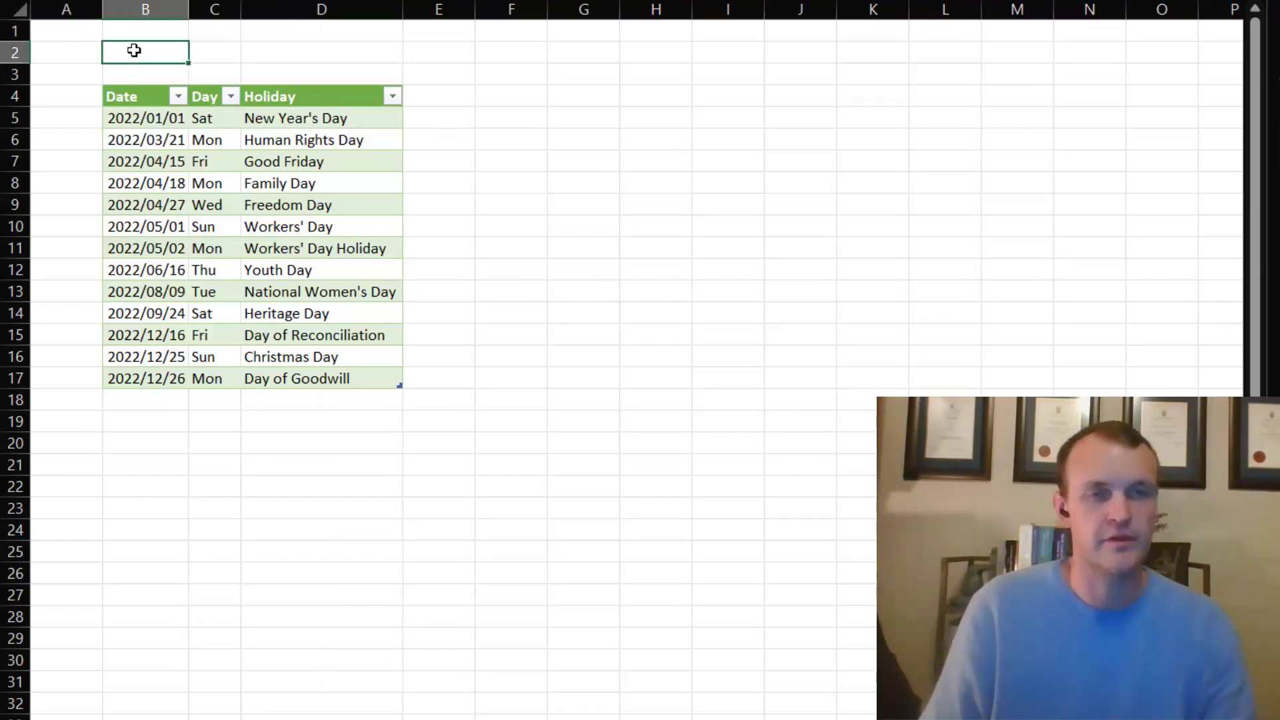
type("Yea")
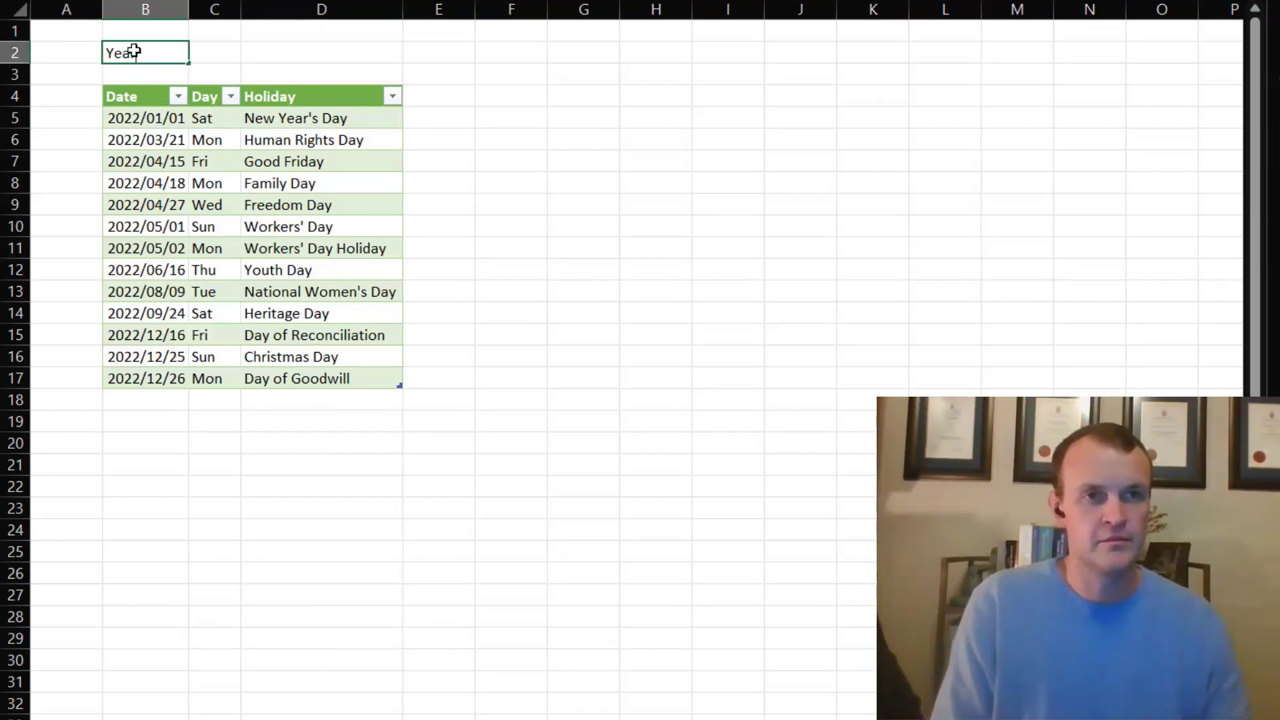
type("r")
key("Return")
left_click(133, 52)
key("ctrl+b")
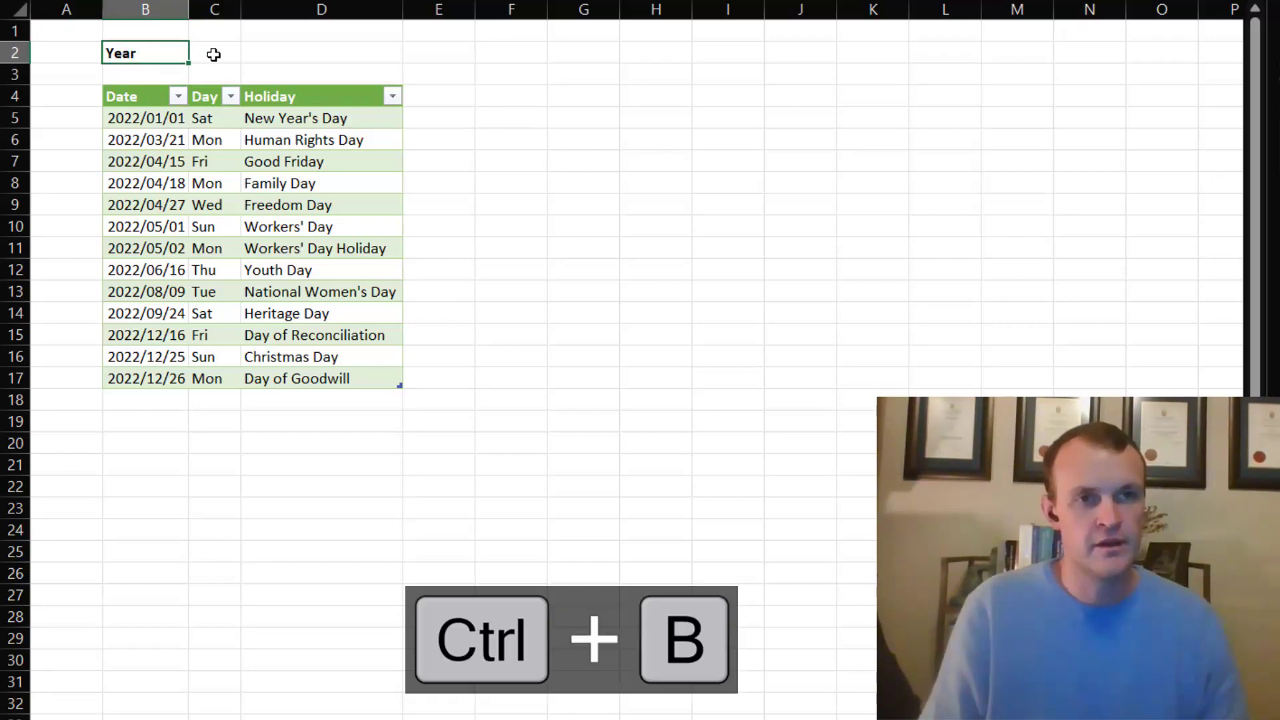
- Apply the Input cell style to cell C2
left_click(213, 55)
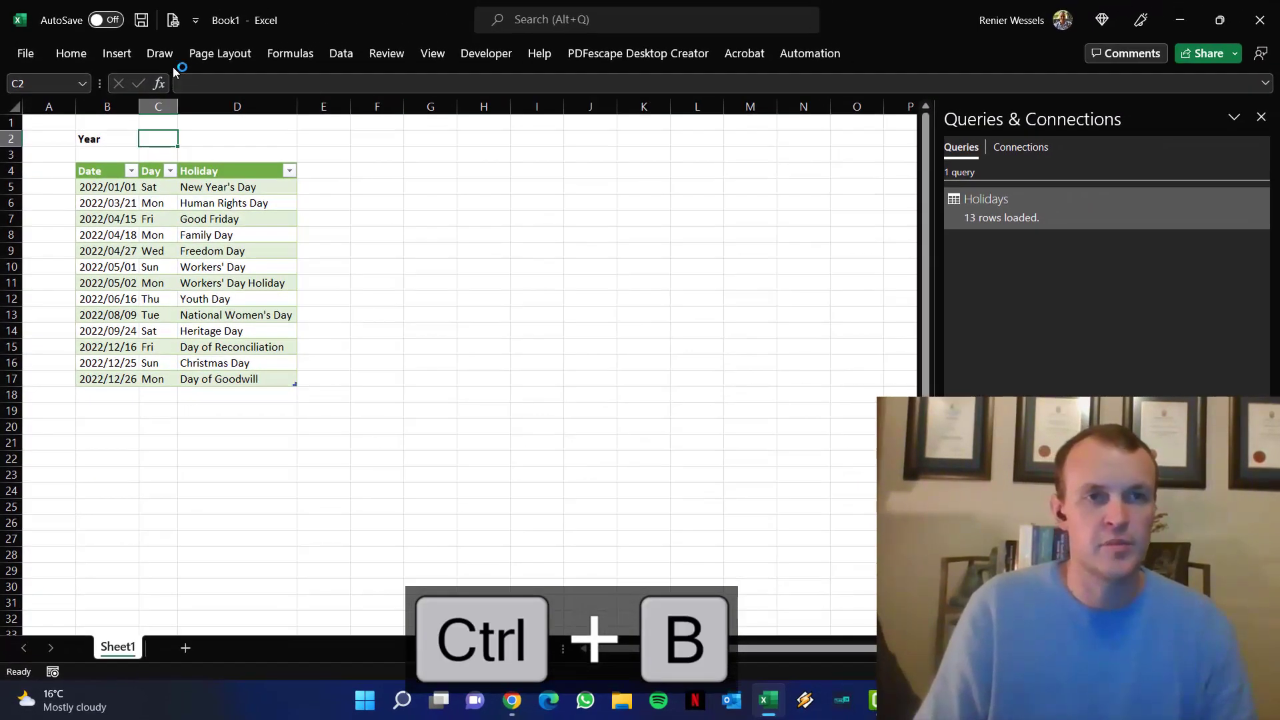
left_click(69, 53)
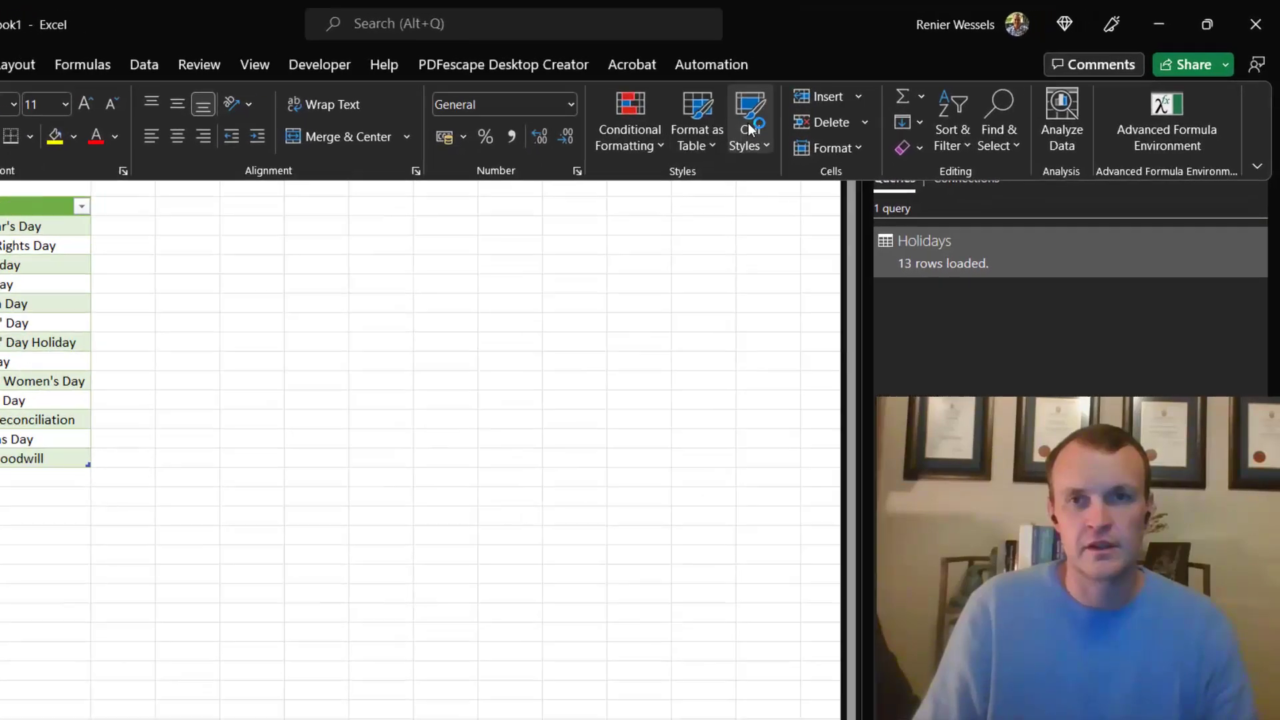
left_click(855, 120)
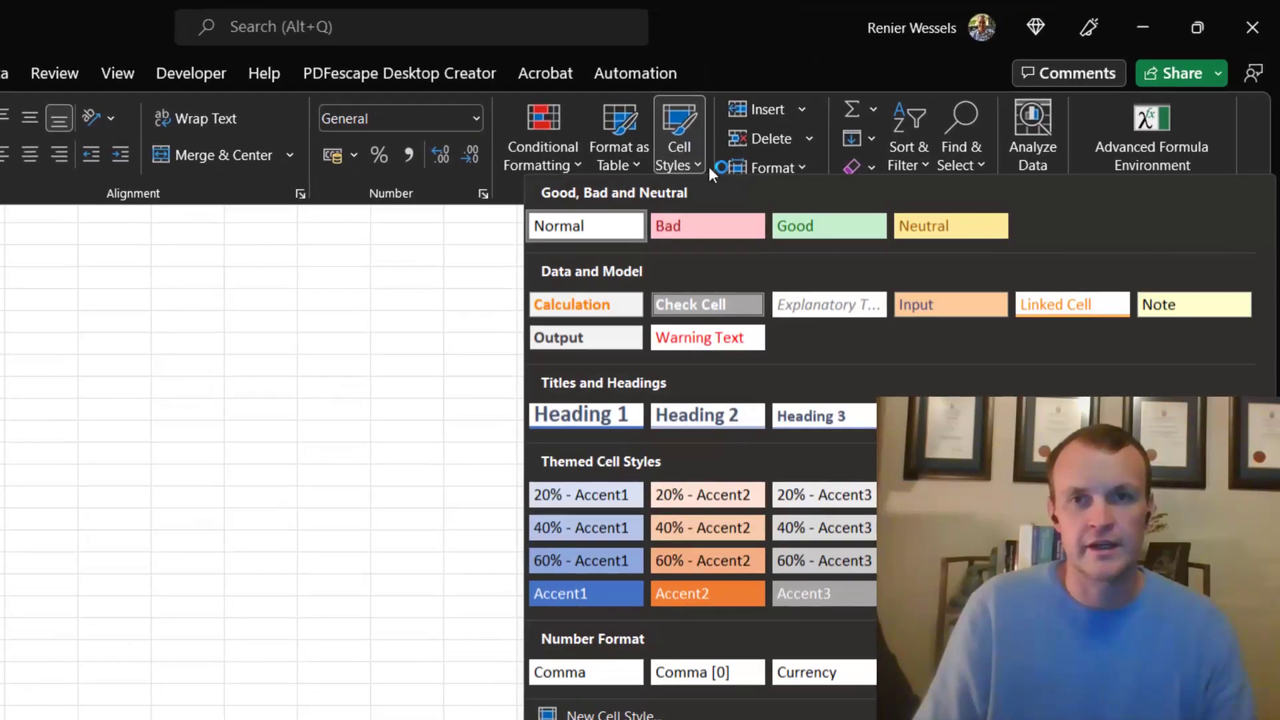
left_click(953, 306)
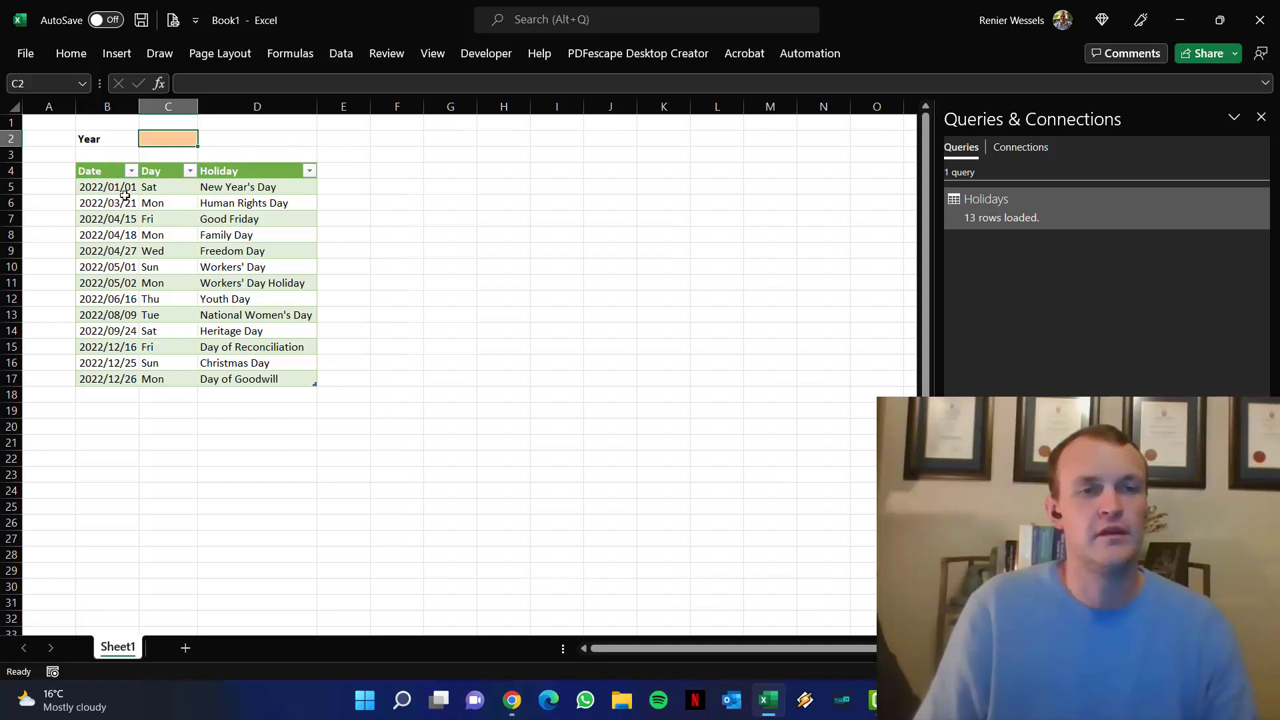
- Give the Holidays table an orange table style
left_click(125, 197)
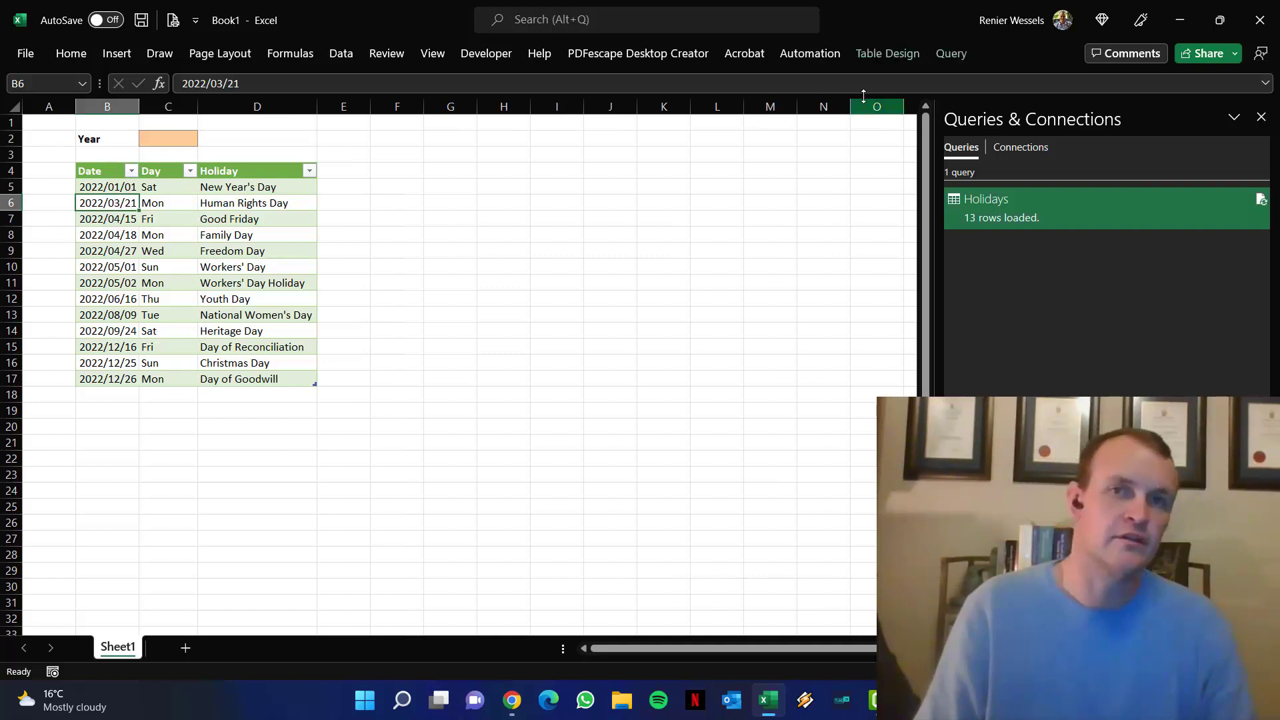
left_click(887, 54)
left_click(963, 99)
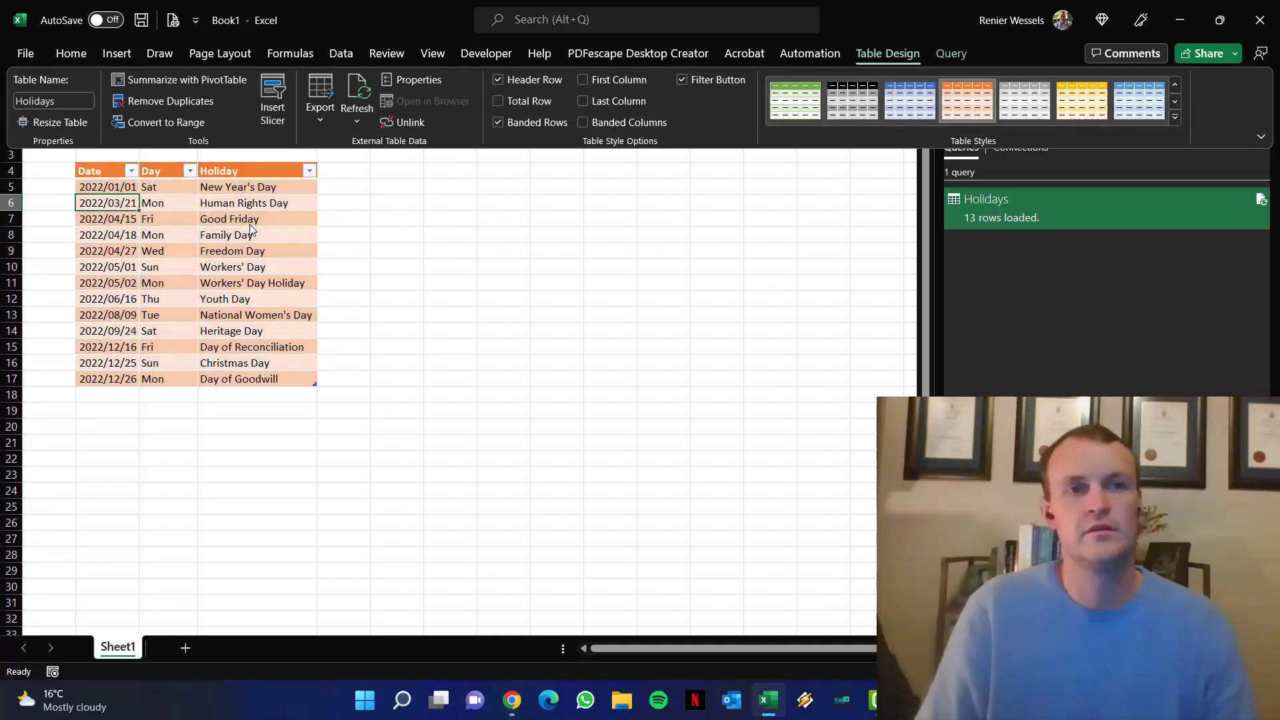
left_click(373, 279)
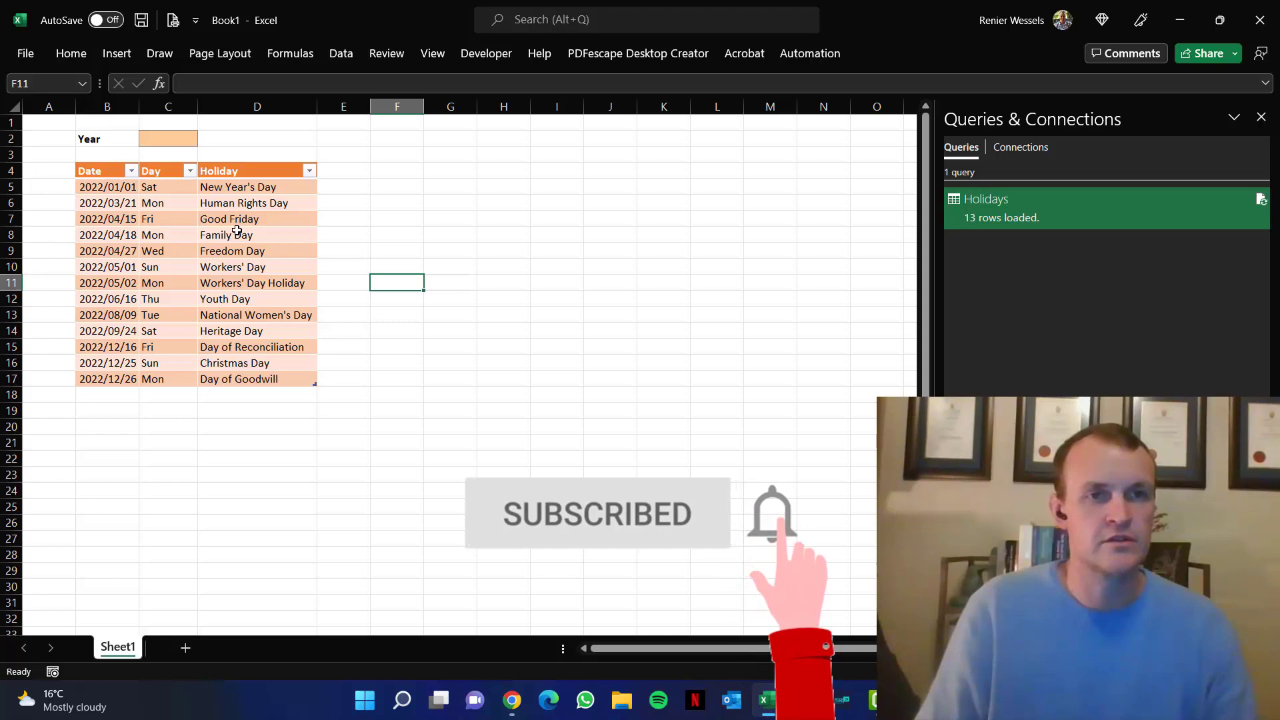
- Narrow columns A and E and hide every column from F onward
left_click_drag(75, 107, 42, 103)
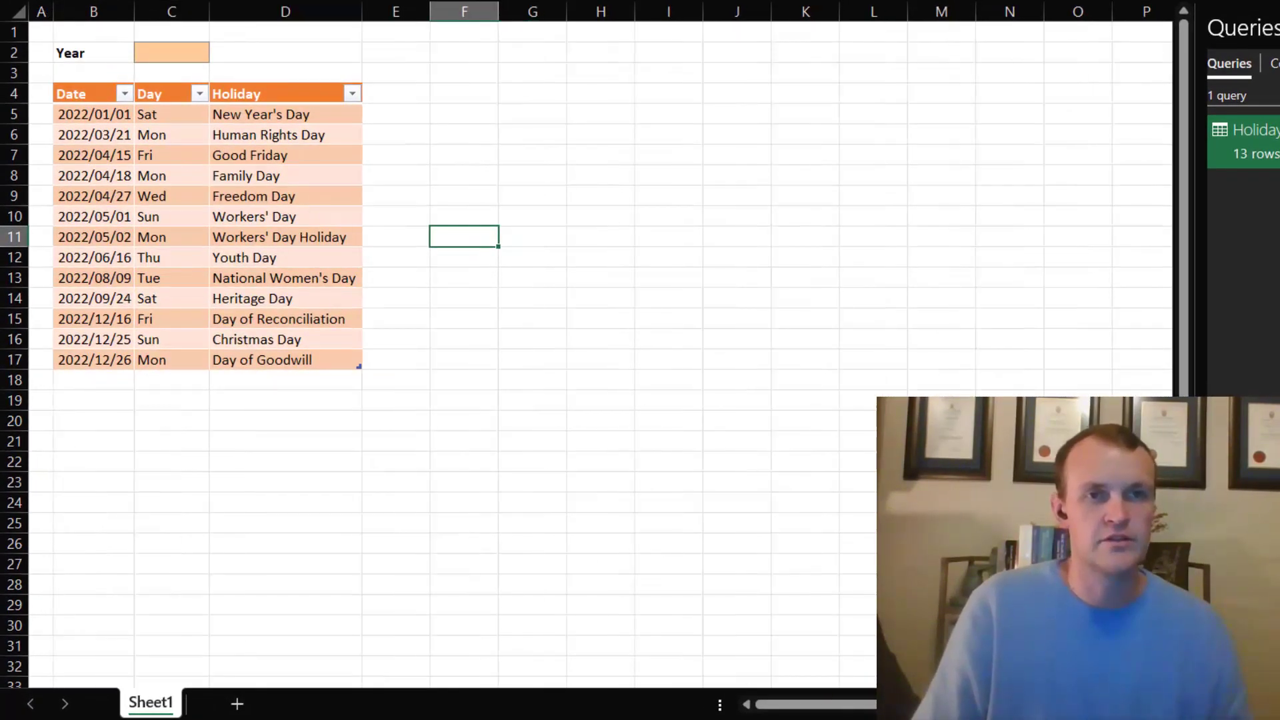
left_click_drag(435, 12, 390, 12)
left_click(432, 8)
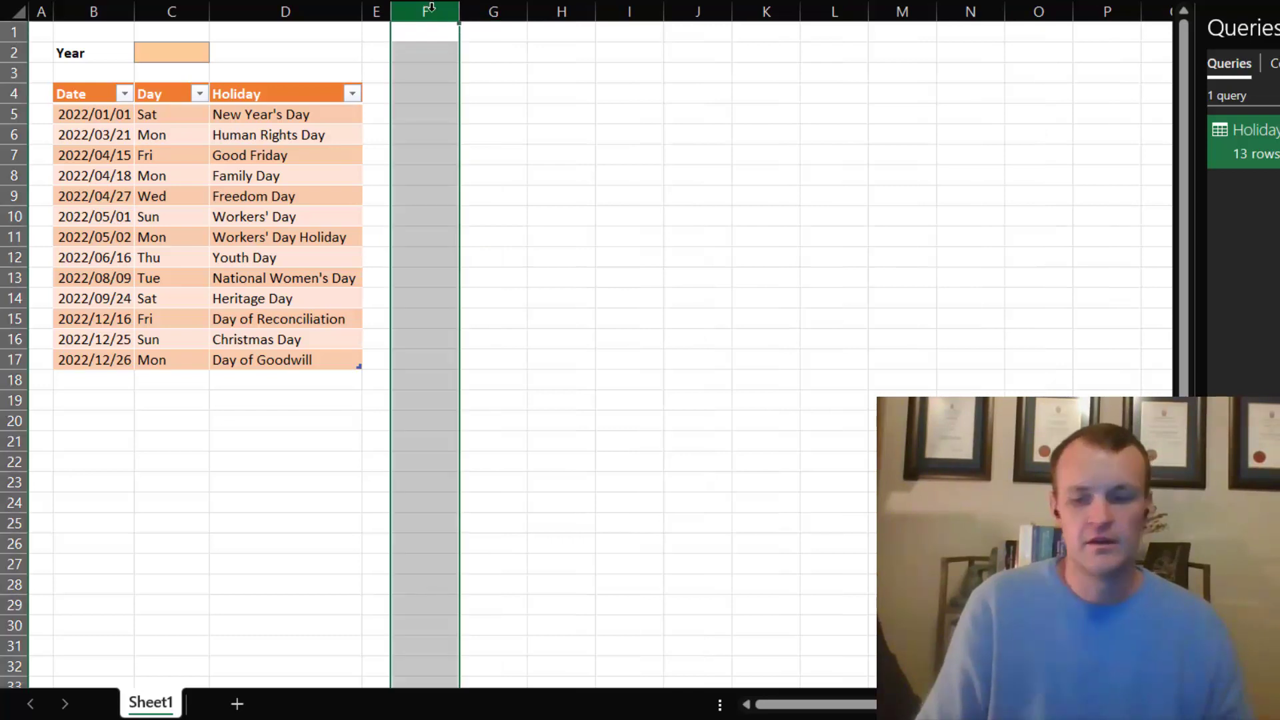
key("ctrl+shift+Right")
right_click(431, 10)
left_click(492, 385)
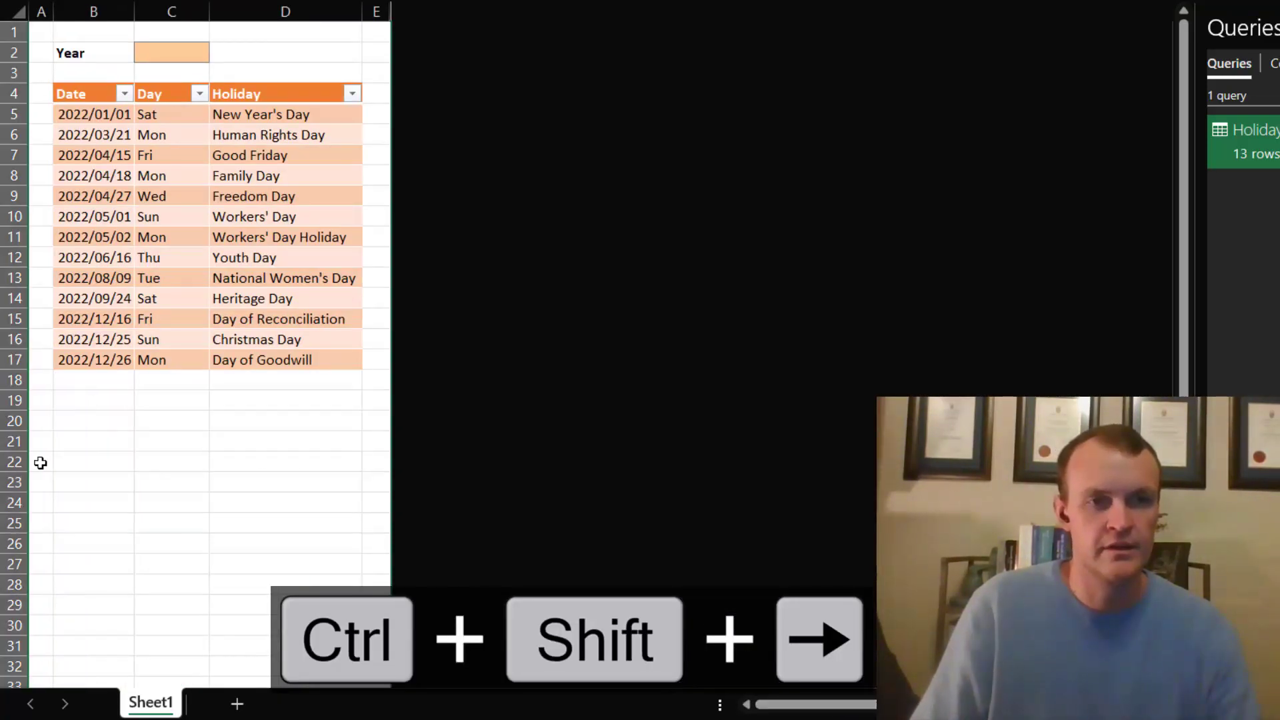
- Hide all rows from 22 down to the sheet's last row
left_click(14, 462)
key("ctrl+shift+Down")
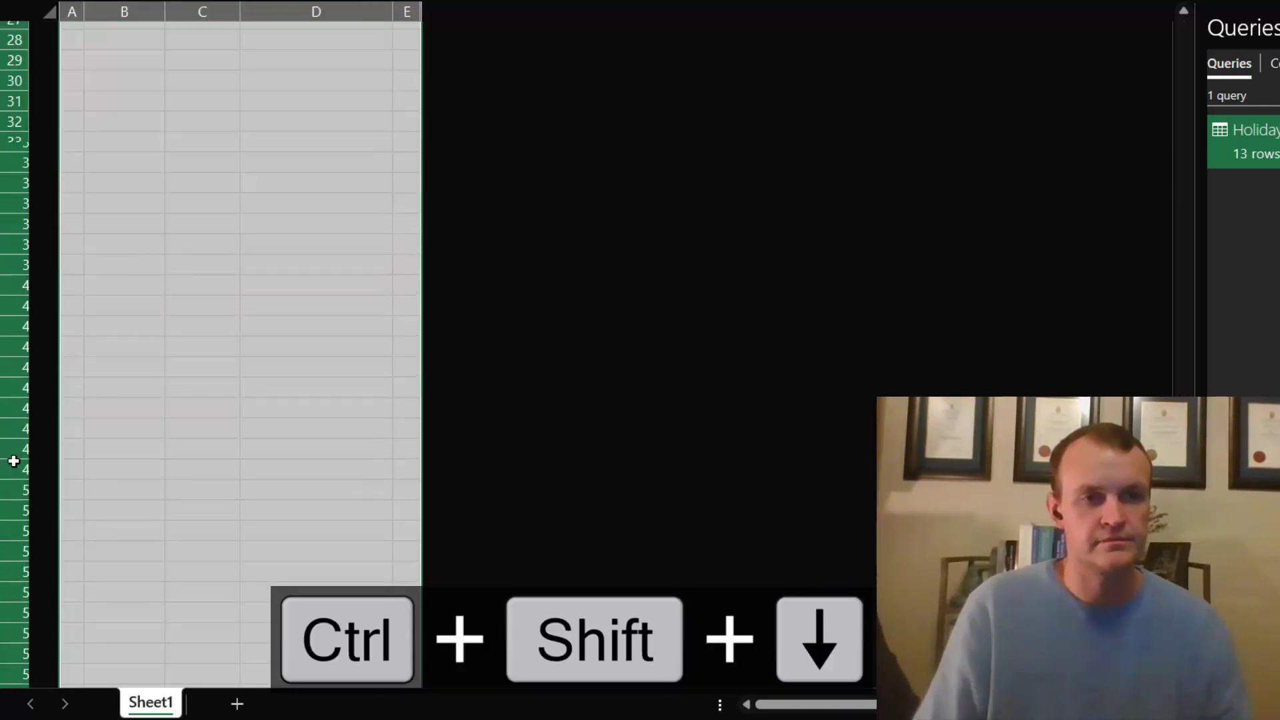
right_click(14, 461)
left_click(72, 405)
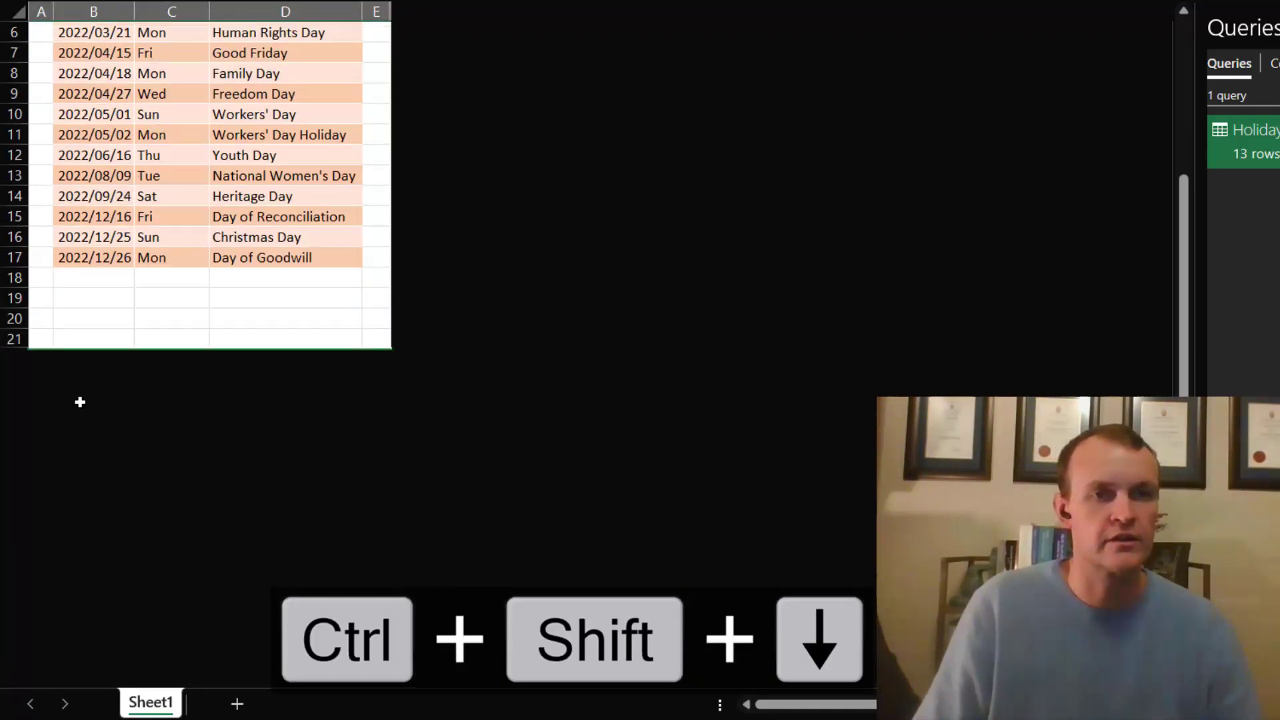
- Turn off the worksheet gridlines with Alt W V G
left_click(224, 59)
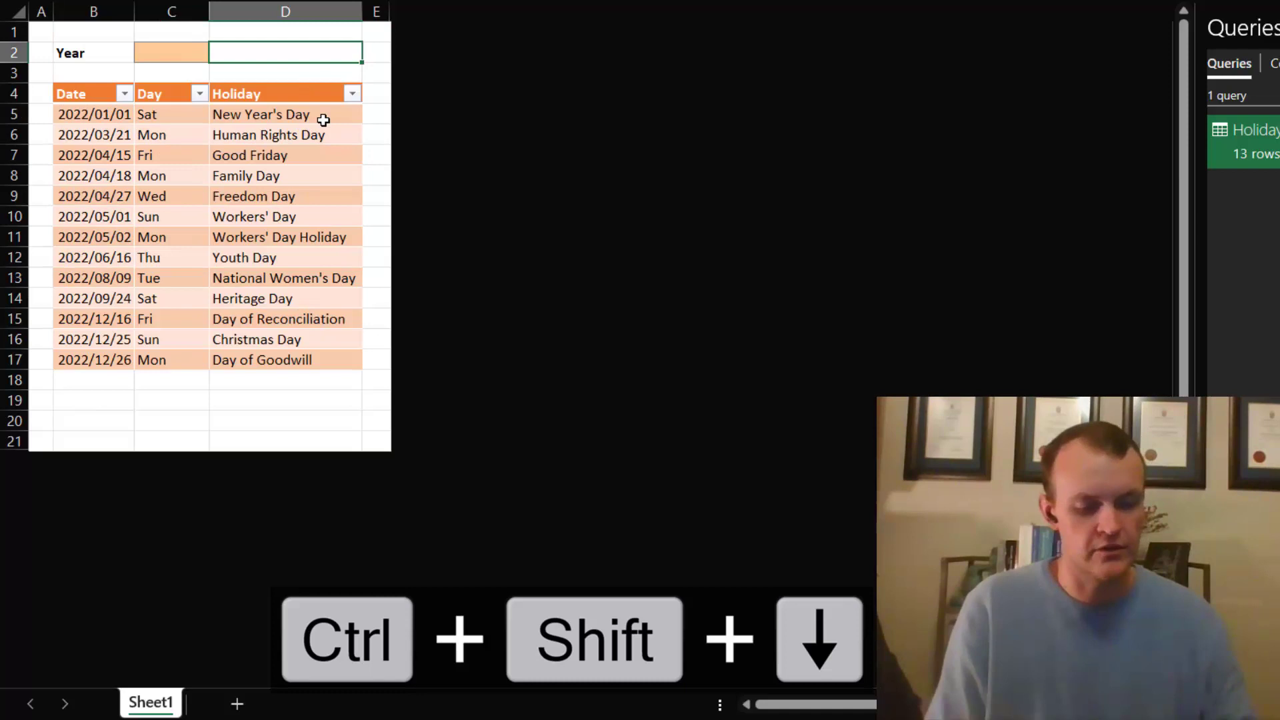
key("alt+w")
key("v")
key("g")
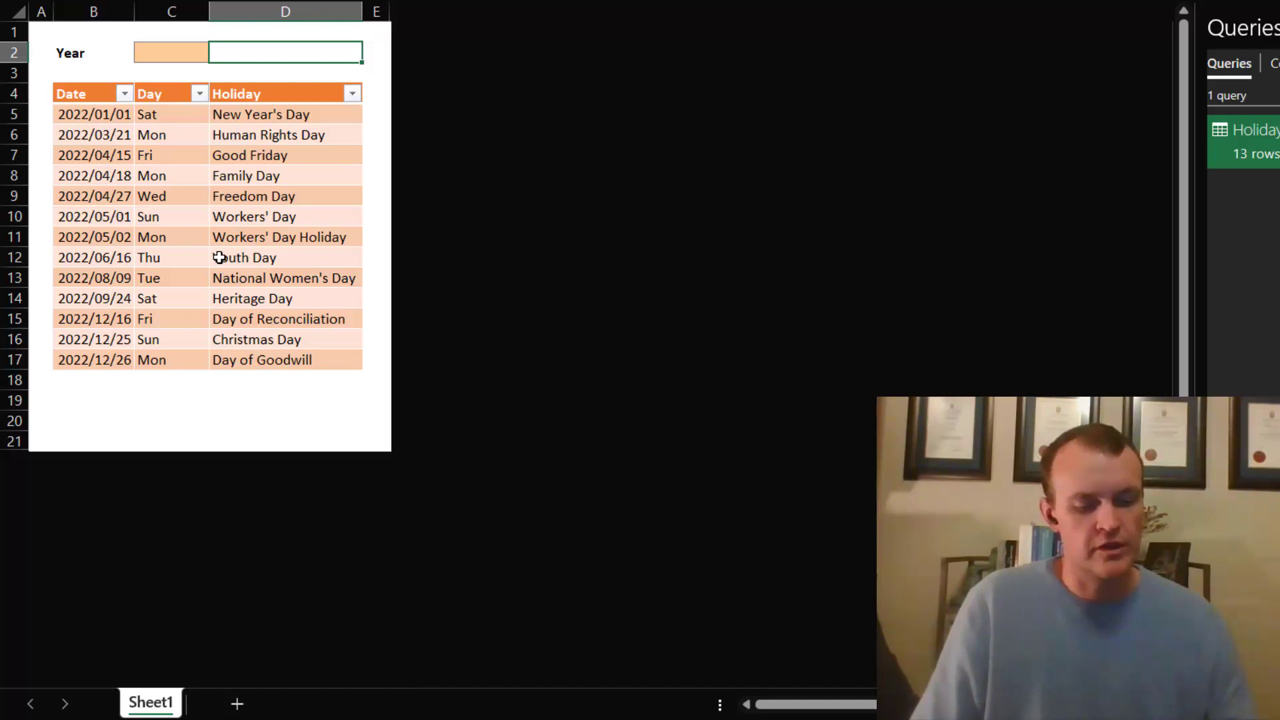
key("alt+w")
key("v")
key("g")
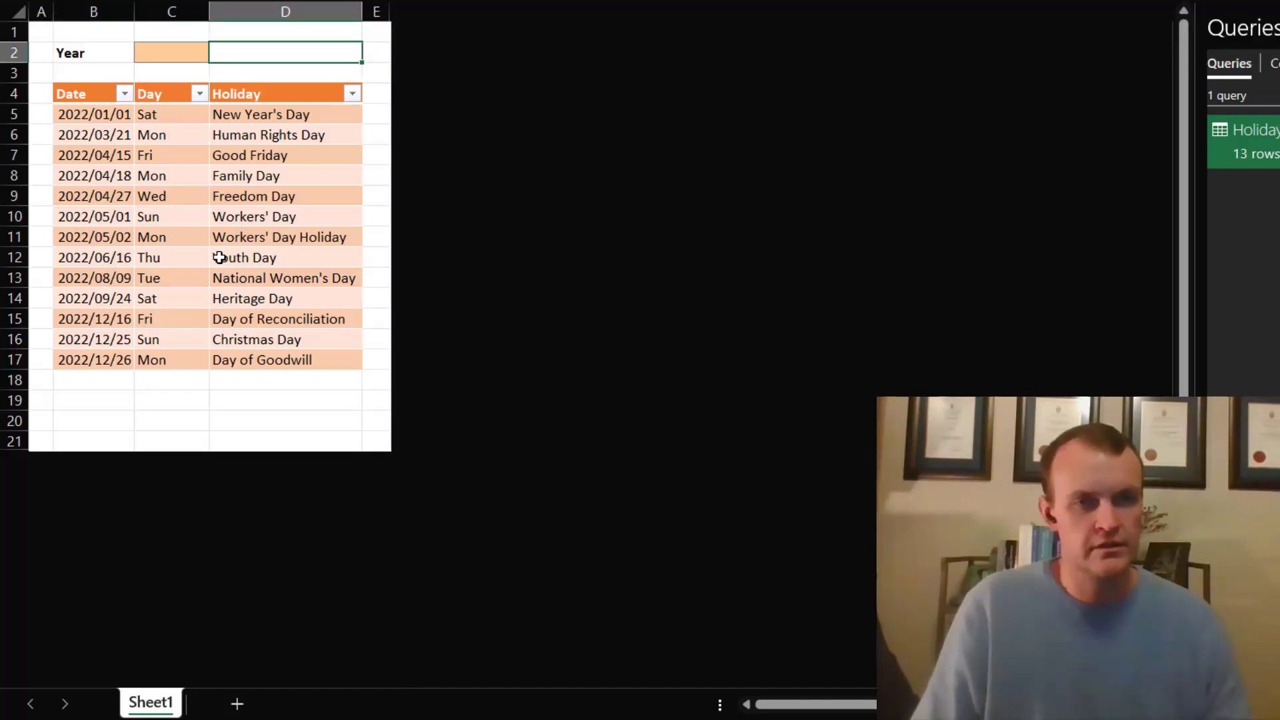
key("alt+w")
key("v")
key("g")
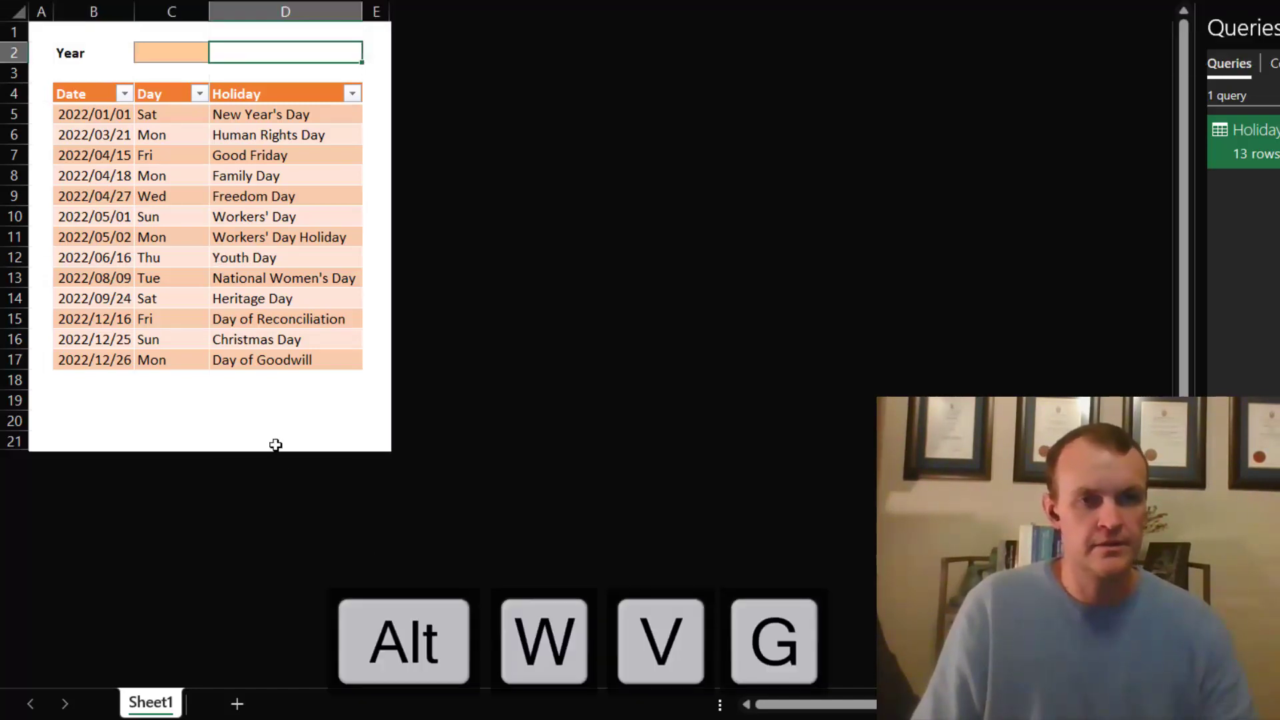
- Put 2022 in C2, name the cell 'year' in the Name Box, and reopen the Holidays query
left_click(150, 51)
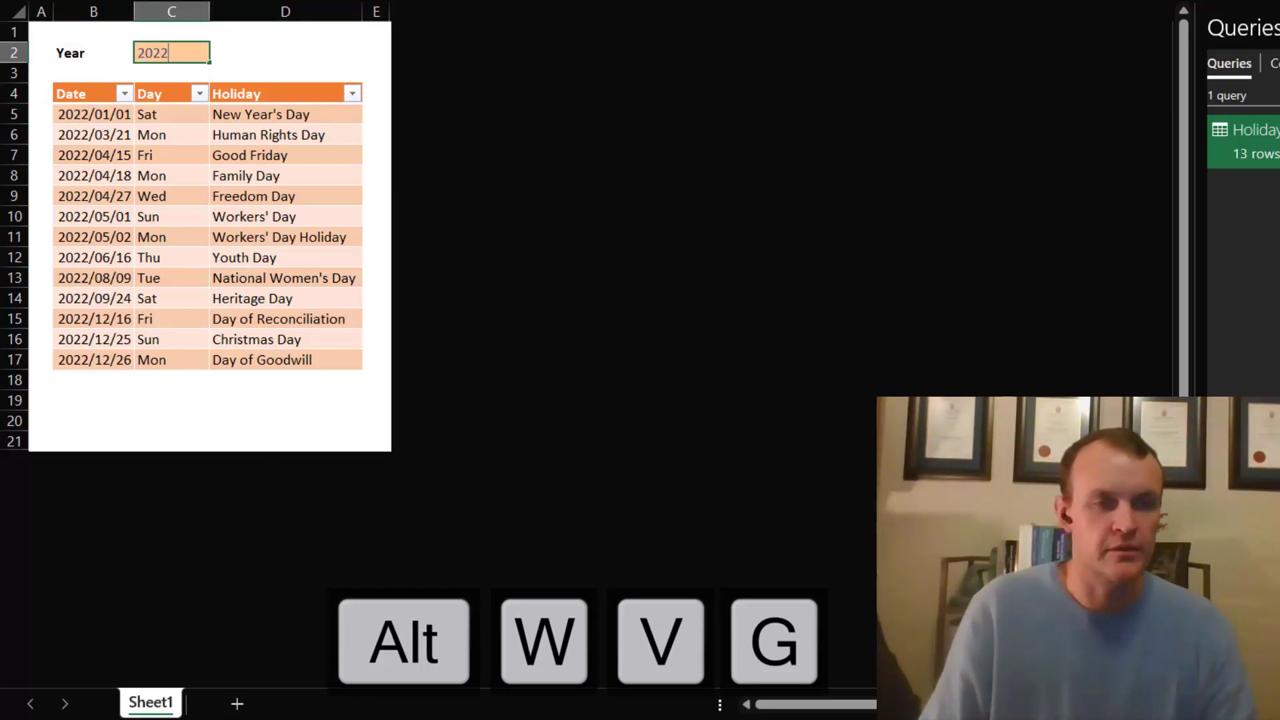
key("Return")
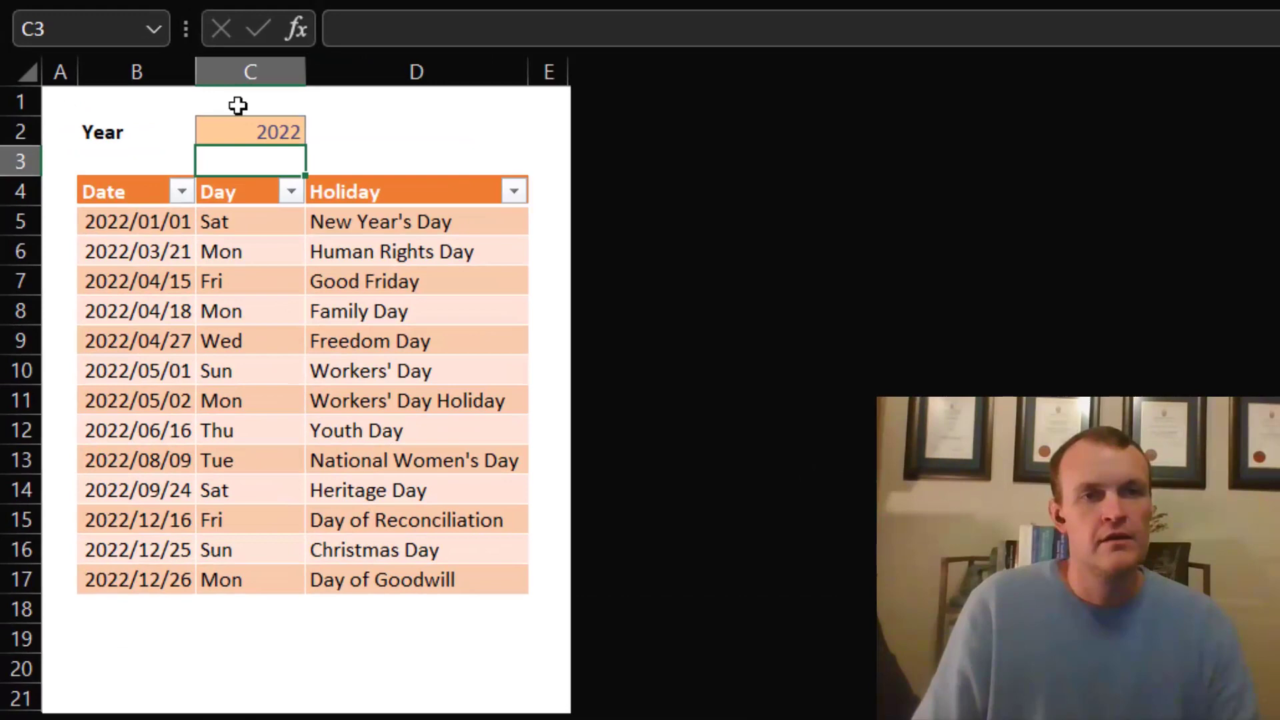
left_click(177, 53)
left_click(63, 35)
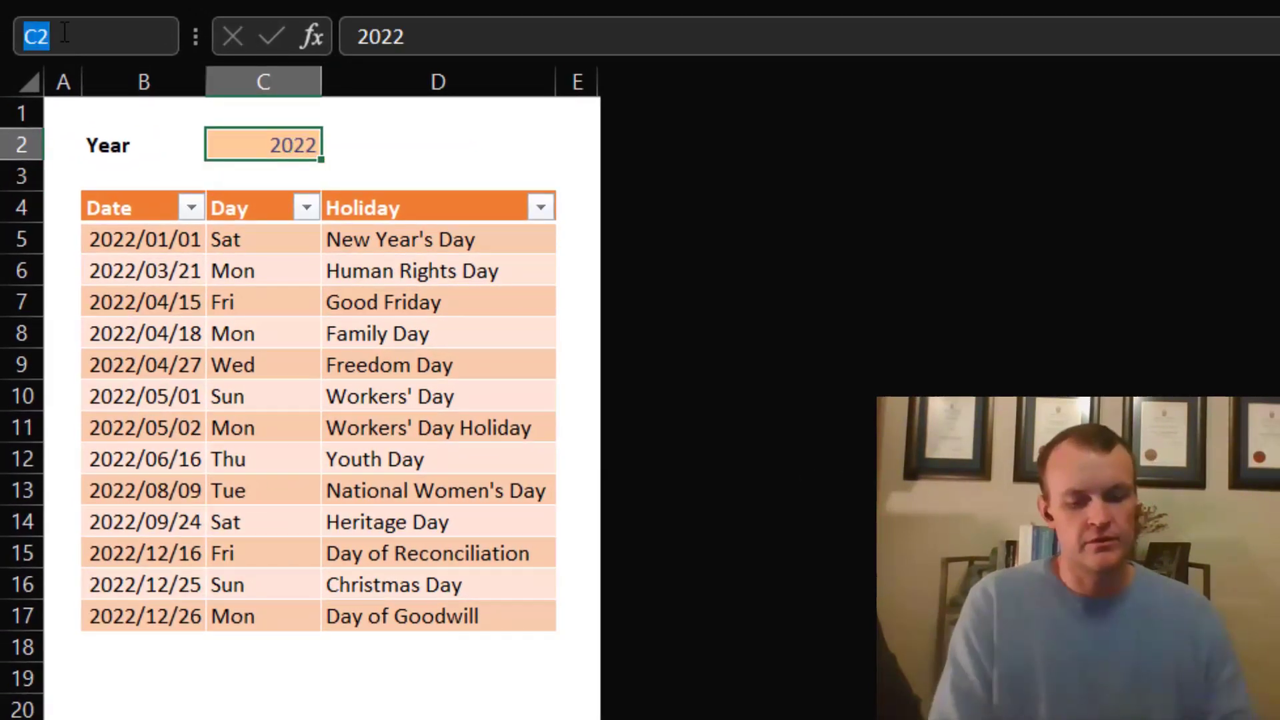
type("year")
key("Return")
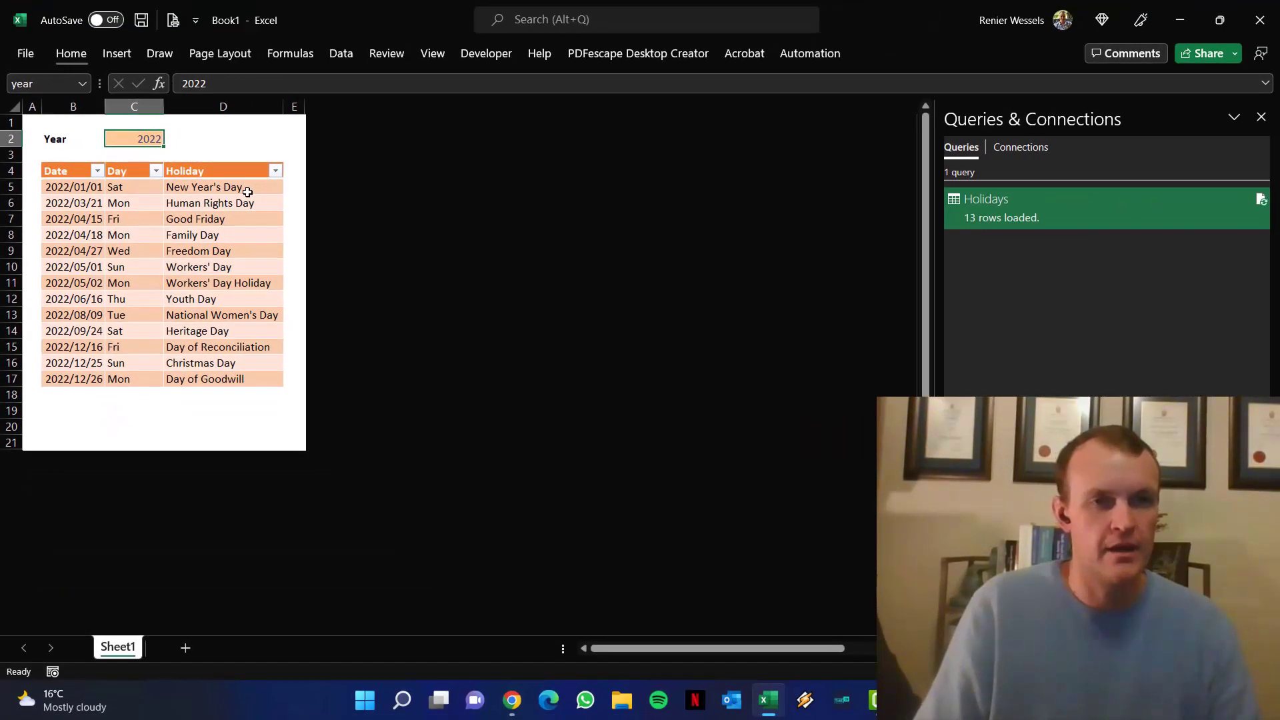
left_click(202, 201)
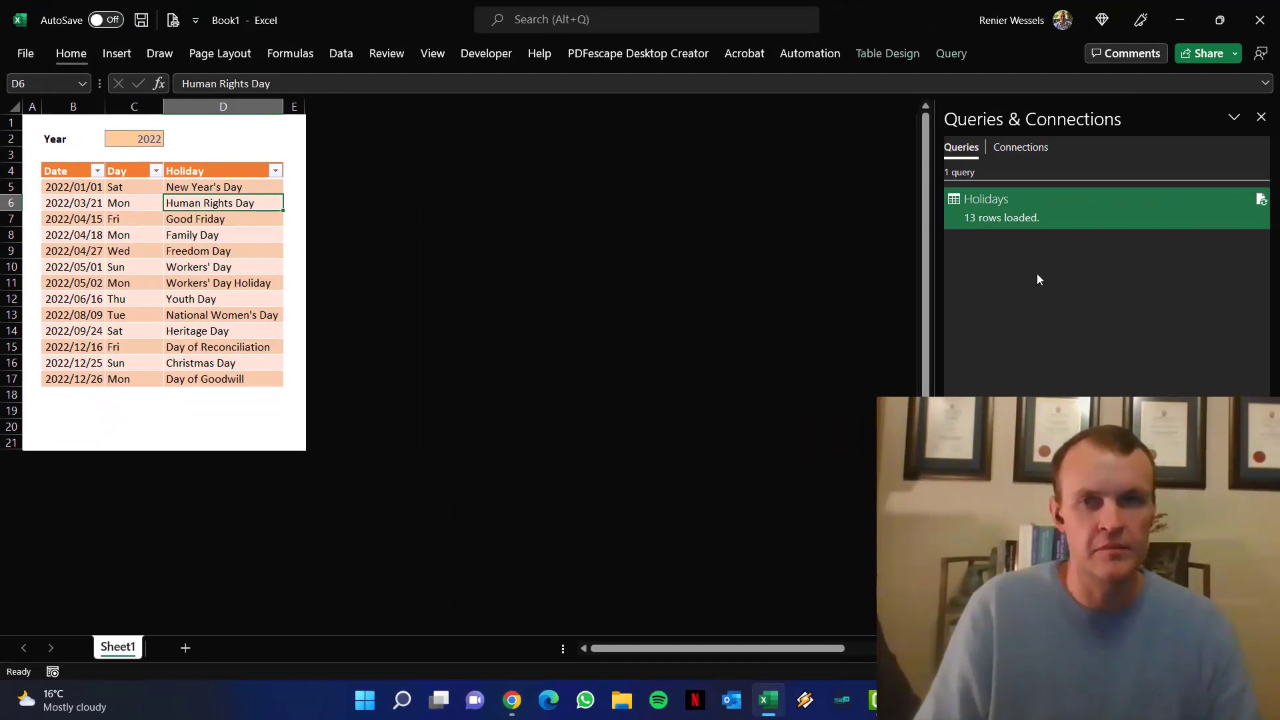
double_click(1020, 215)
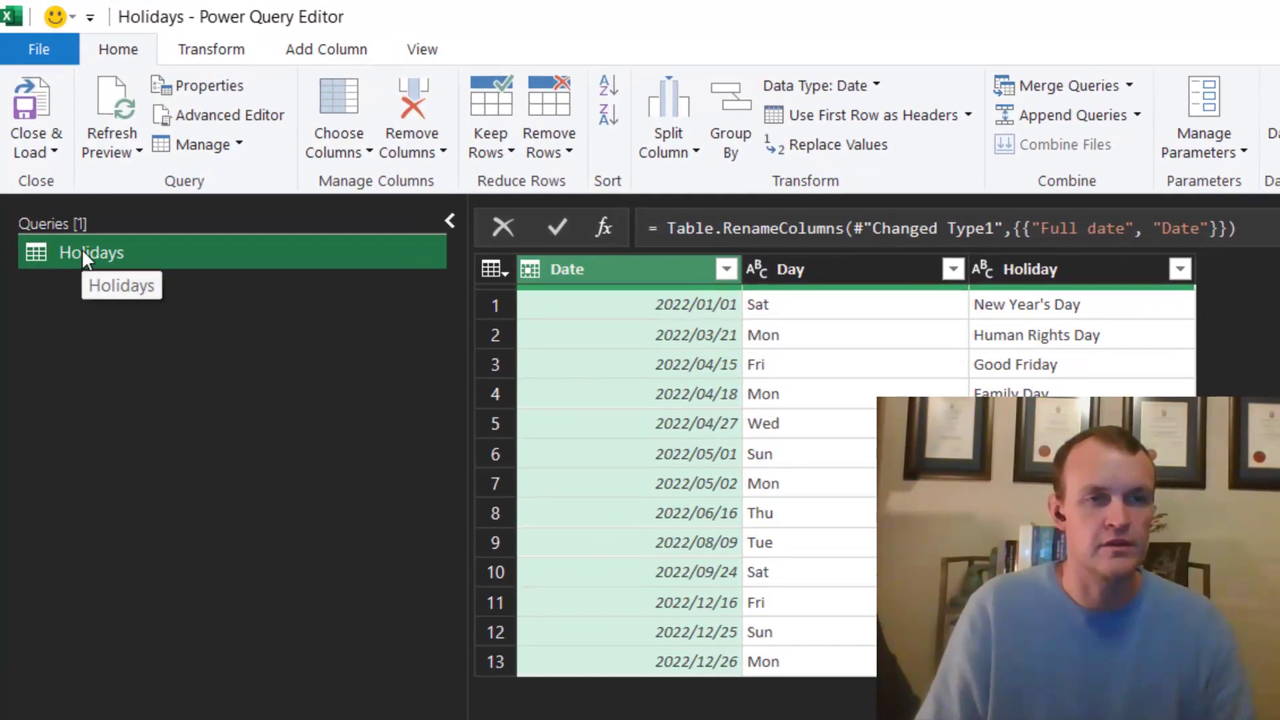
- Open the Holidays query's M code in Advanced Editor and start a 'Year = Excel' line after let
right_click(49, 150)
left_click(170, 623)
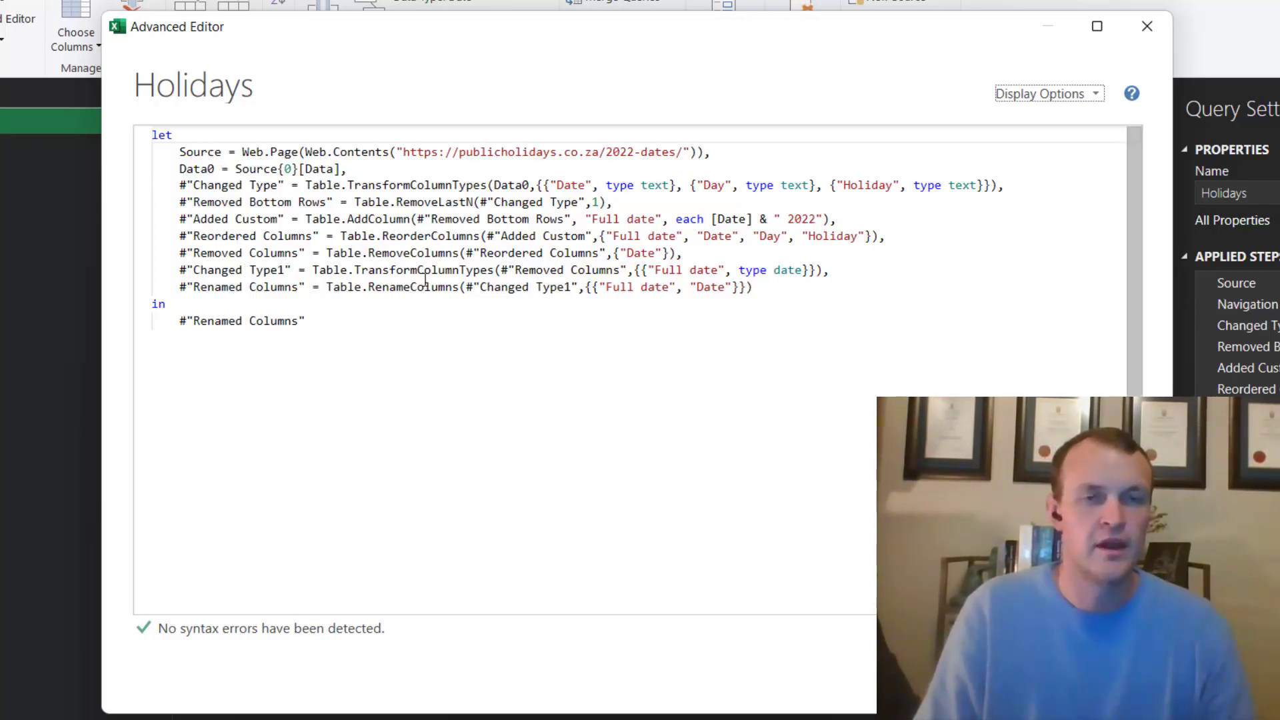
left_click(180, 152)
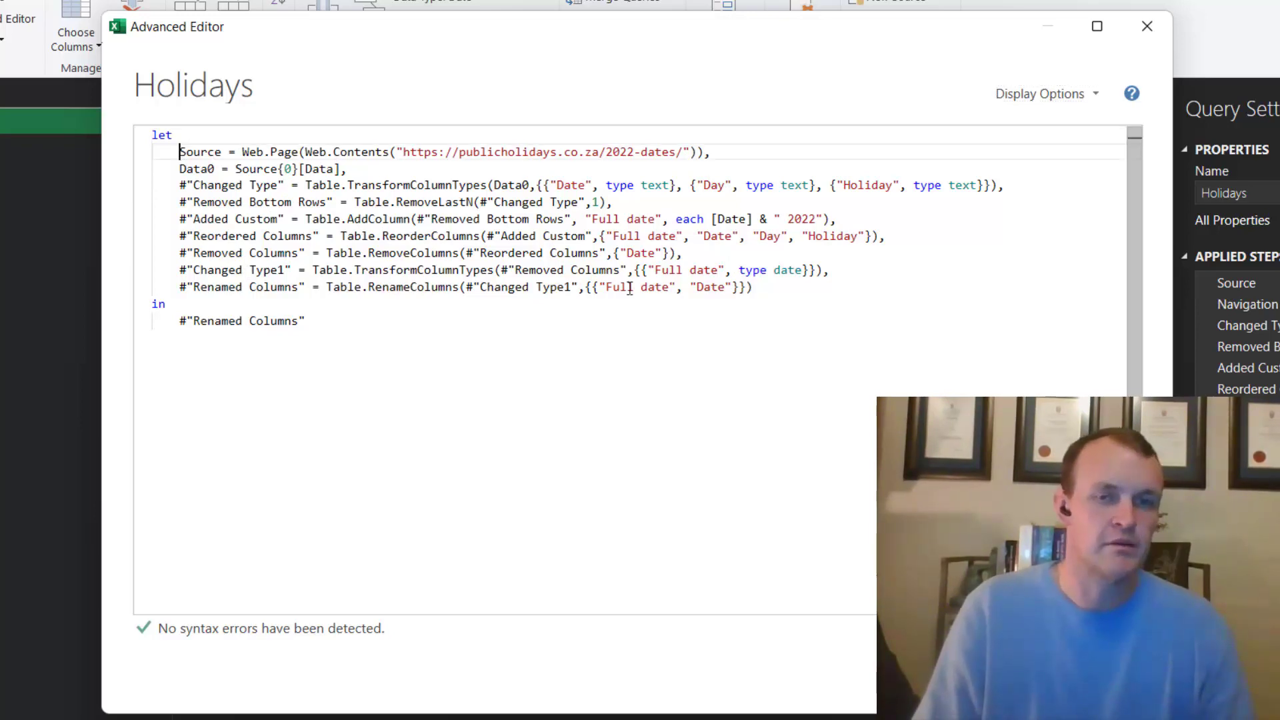
key("Return")
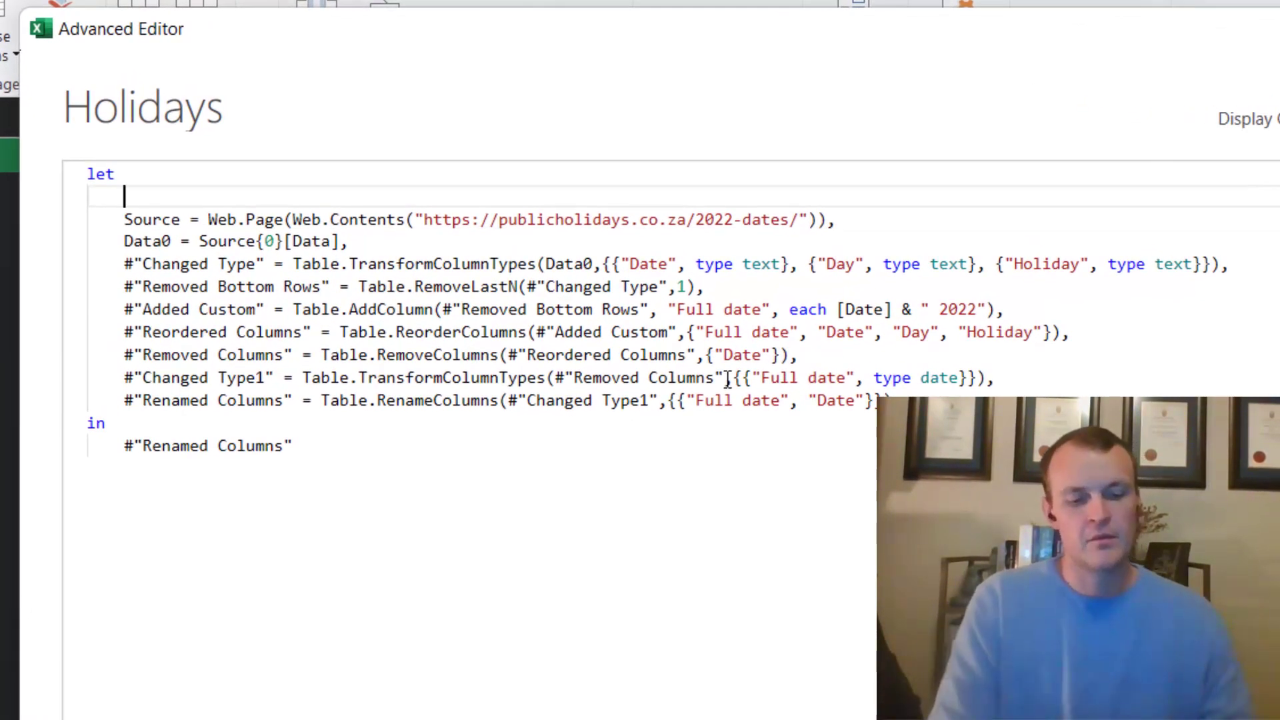
type("Year = ")
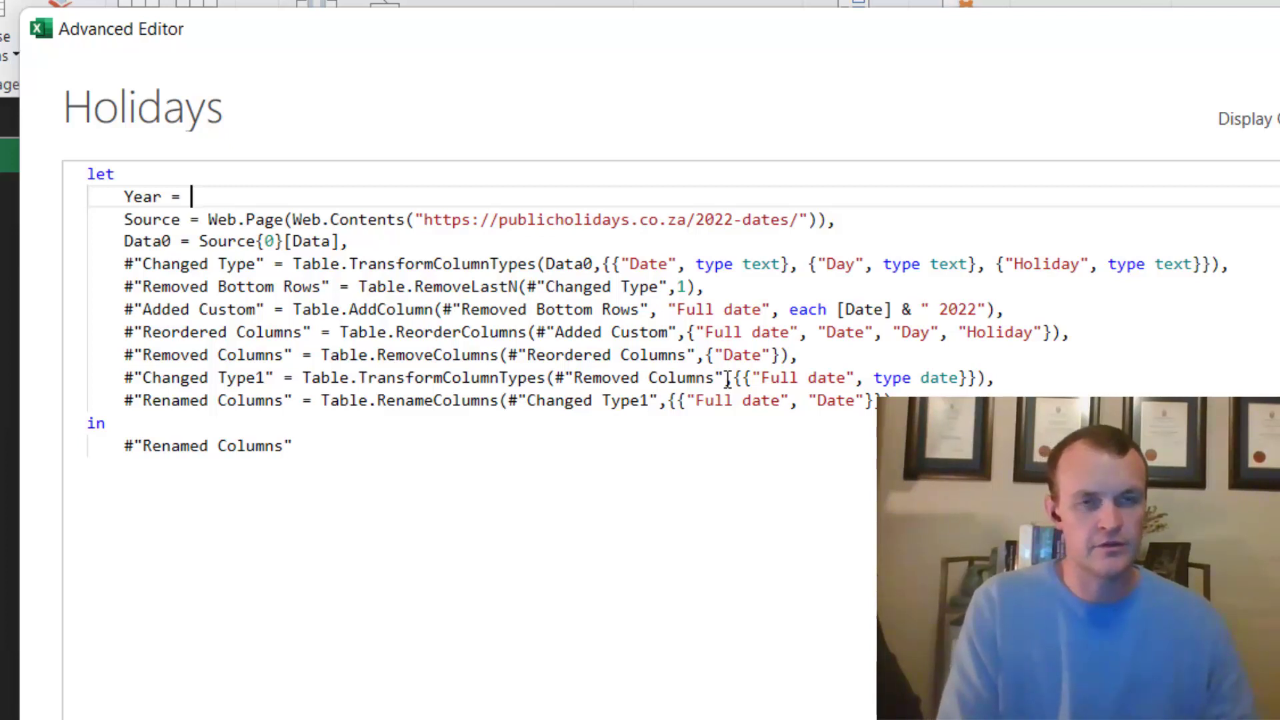
type("Exce")
- Complete the Year line to Excel.CurrentWorkbook and copy the article's name/value lookup lines
key("Tab")
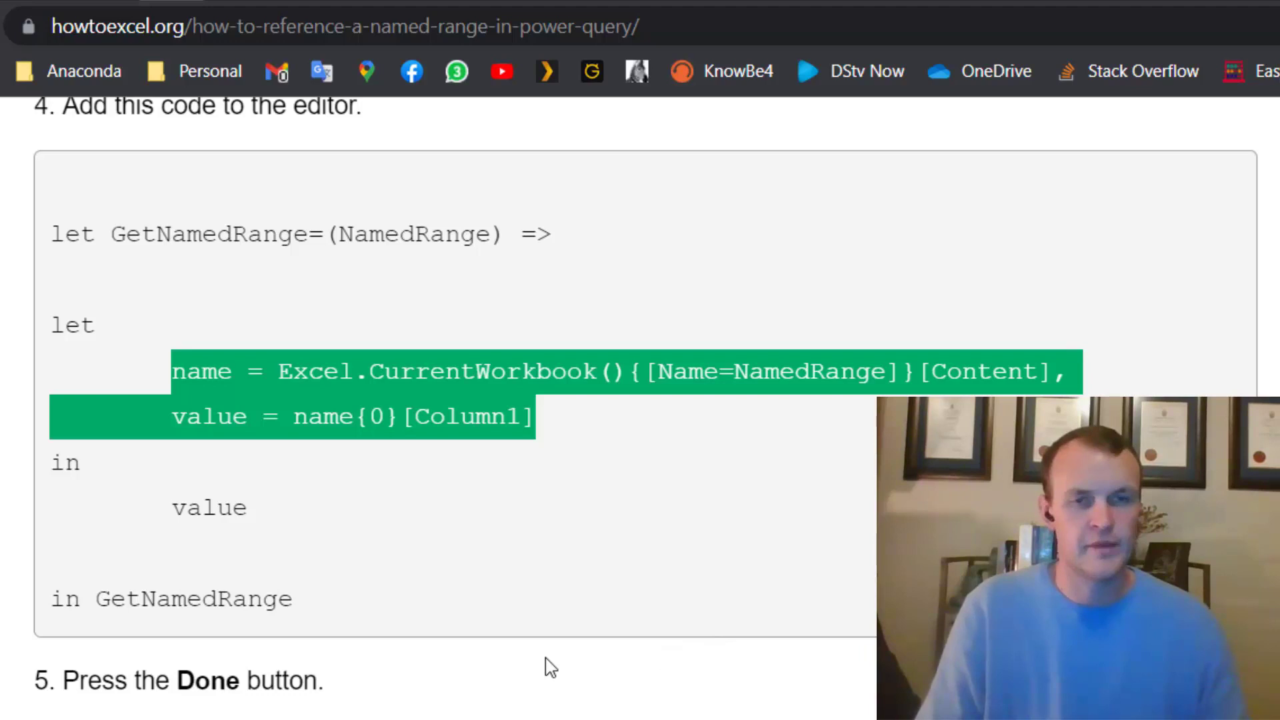
key("ctrl+c")
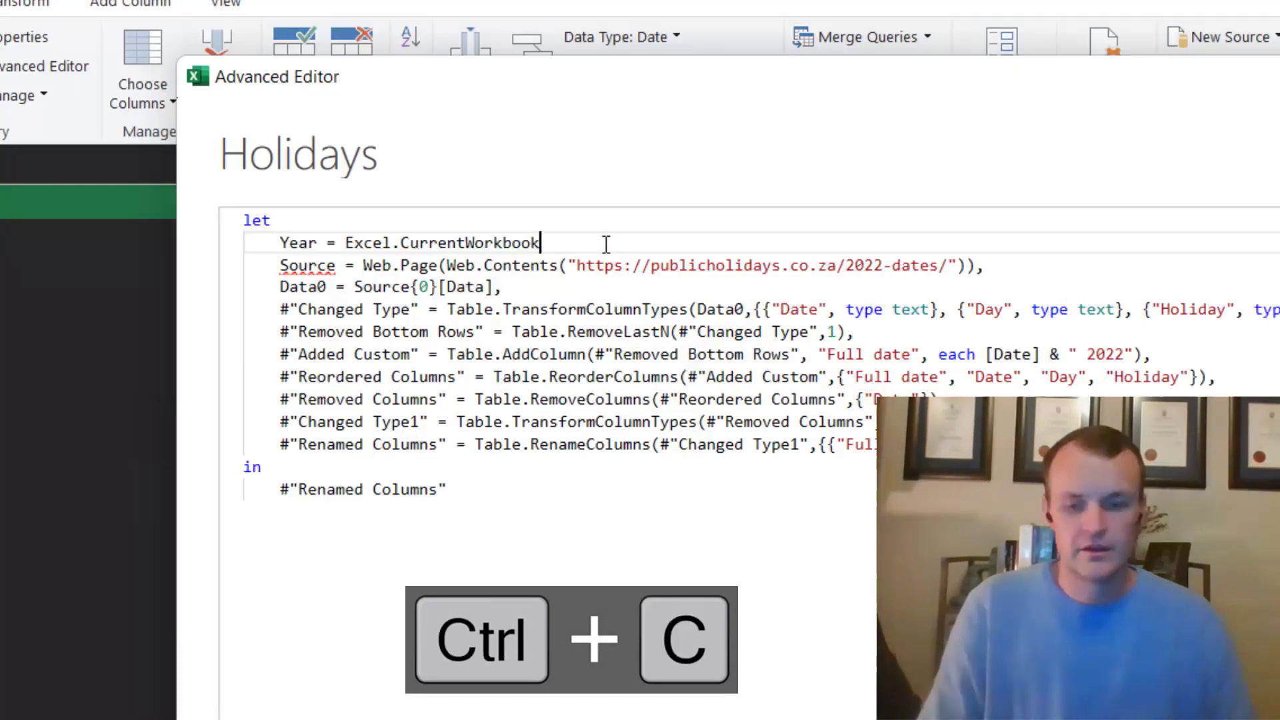
- Paste the lookup lines and merge them onto the Year line, ending it with {0}[Column1],
key("Return")
key("Return")
key("Return")
key("ctrl+v")
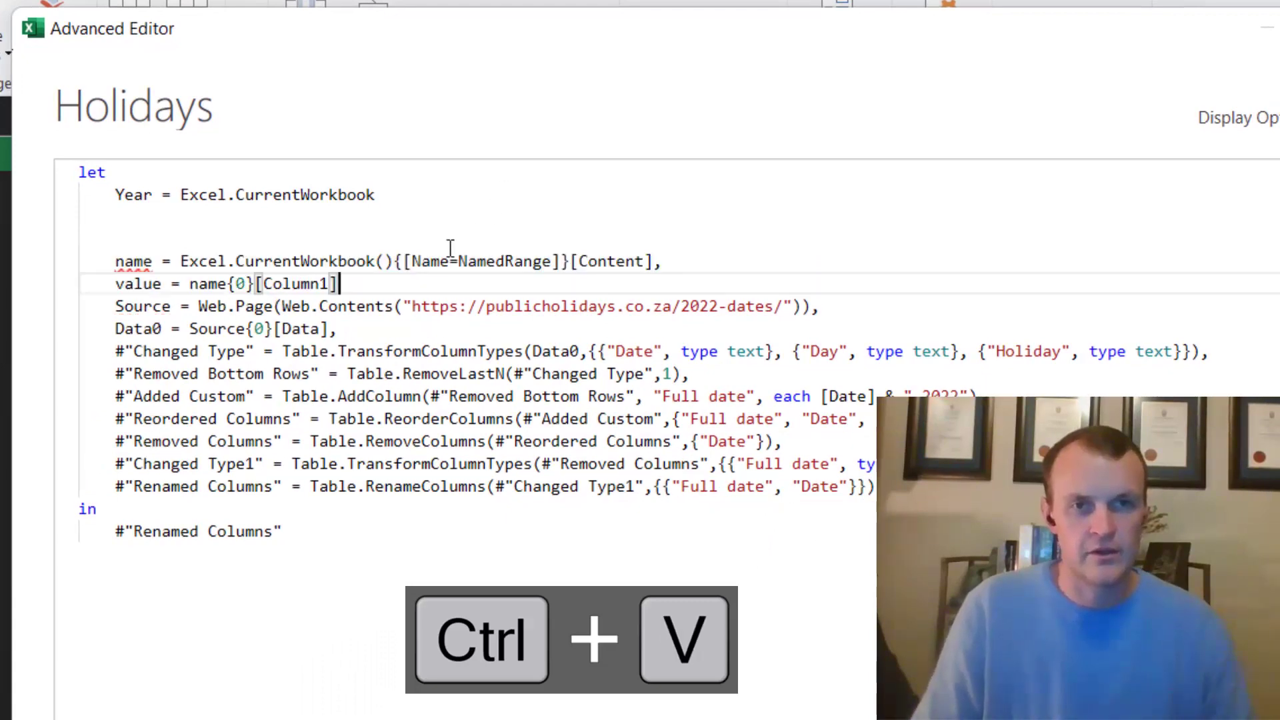
left_click_drag(180, 261, 180, 195)
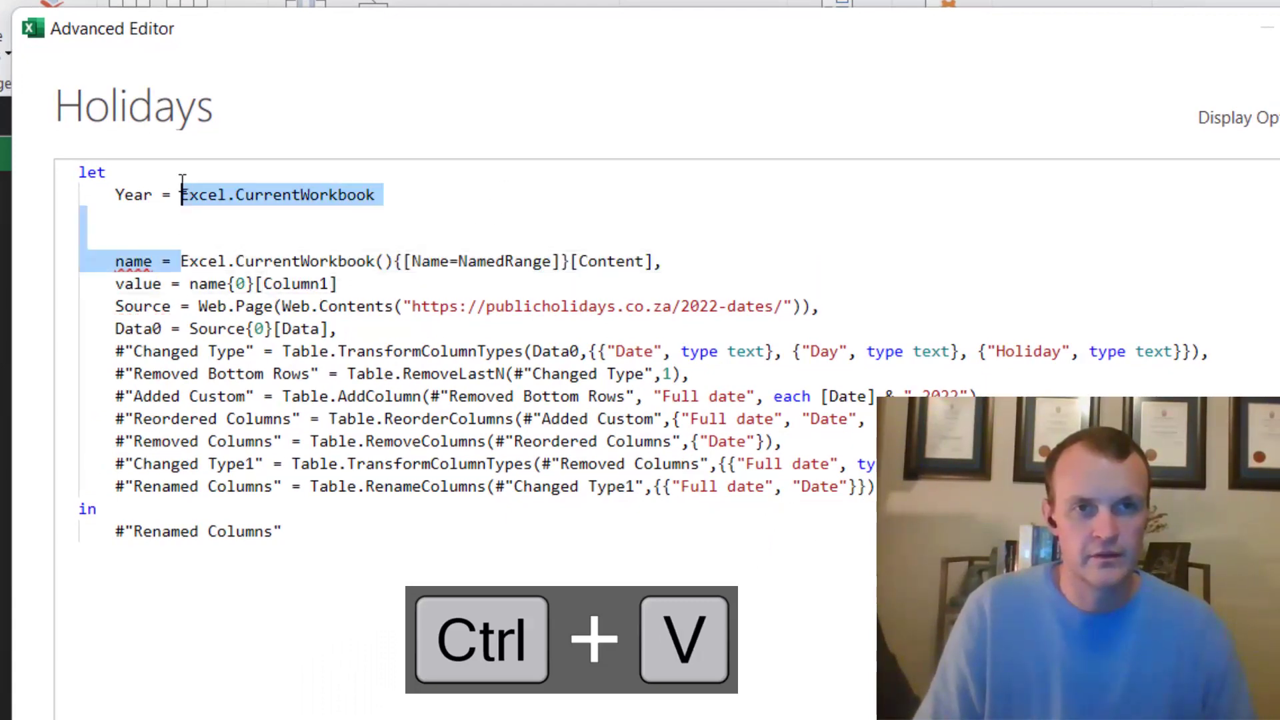
key("BackSpace")
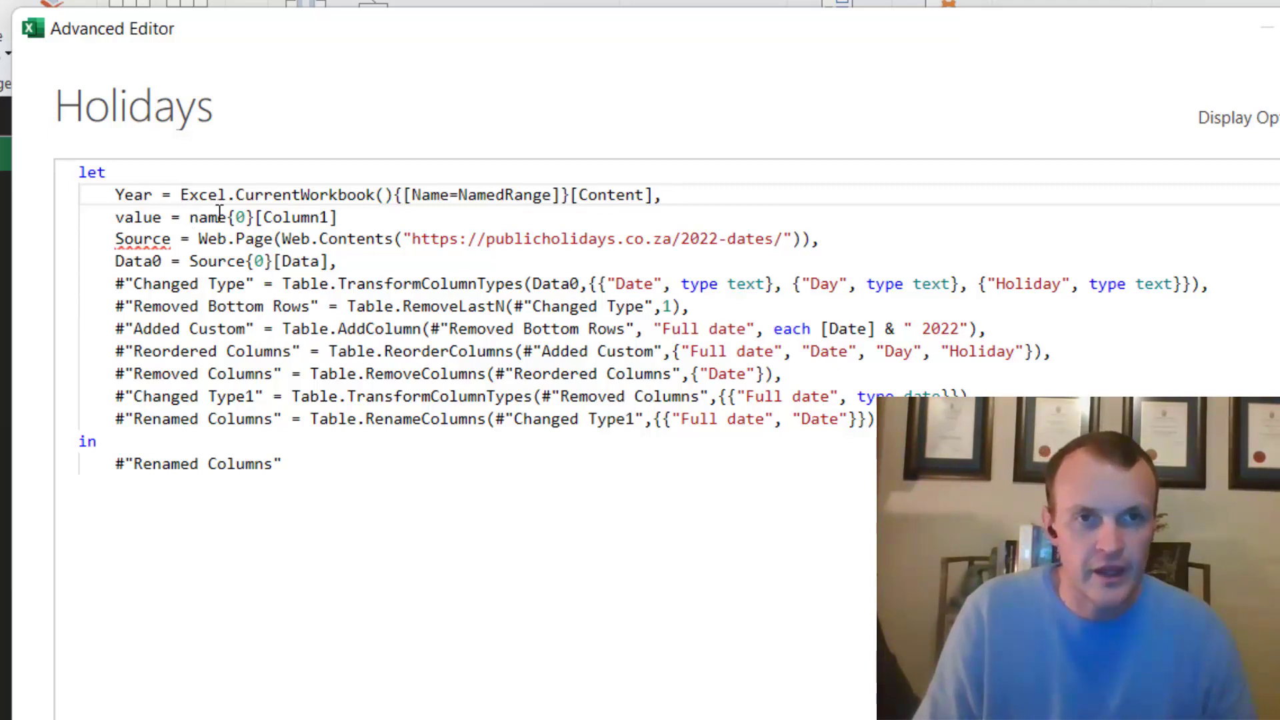
left_click_drag(228, 217, 671, 193)
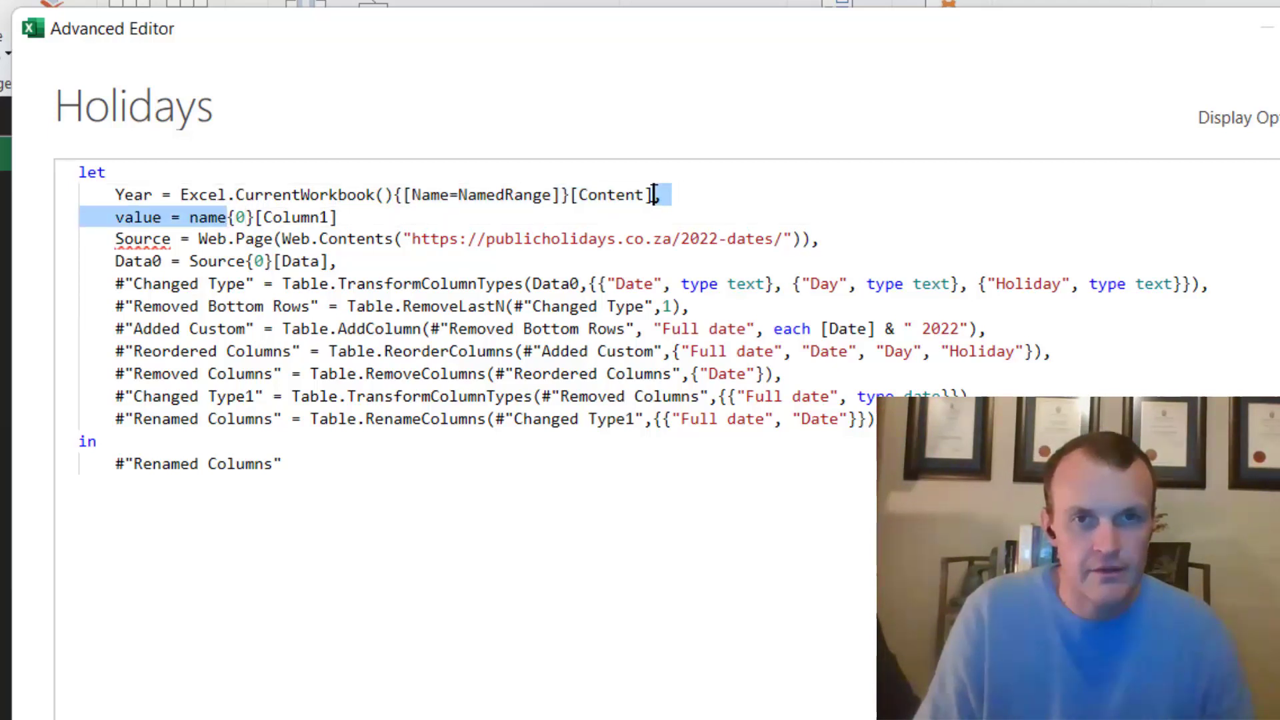
key("Delete")
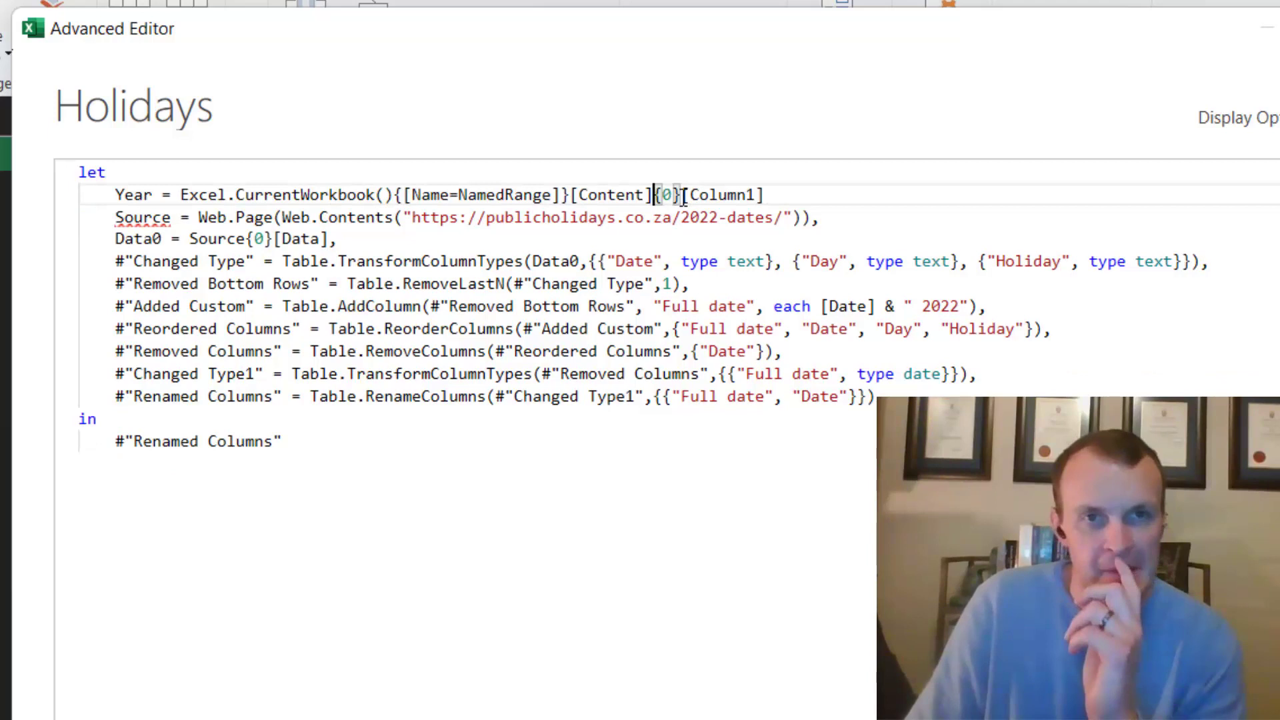
key("End")
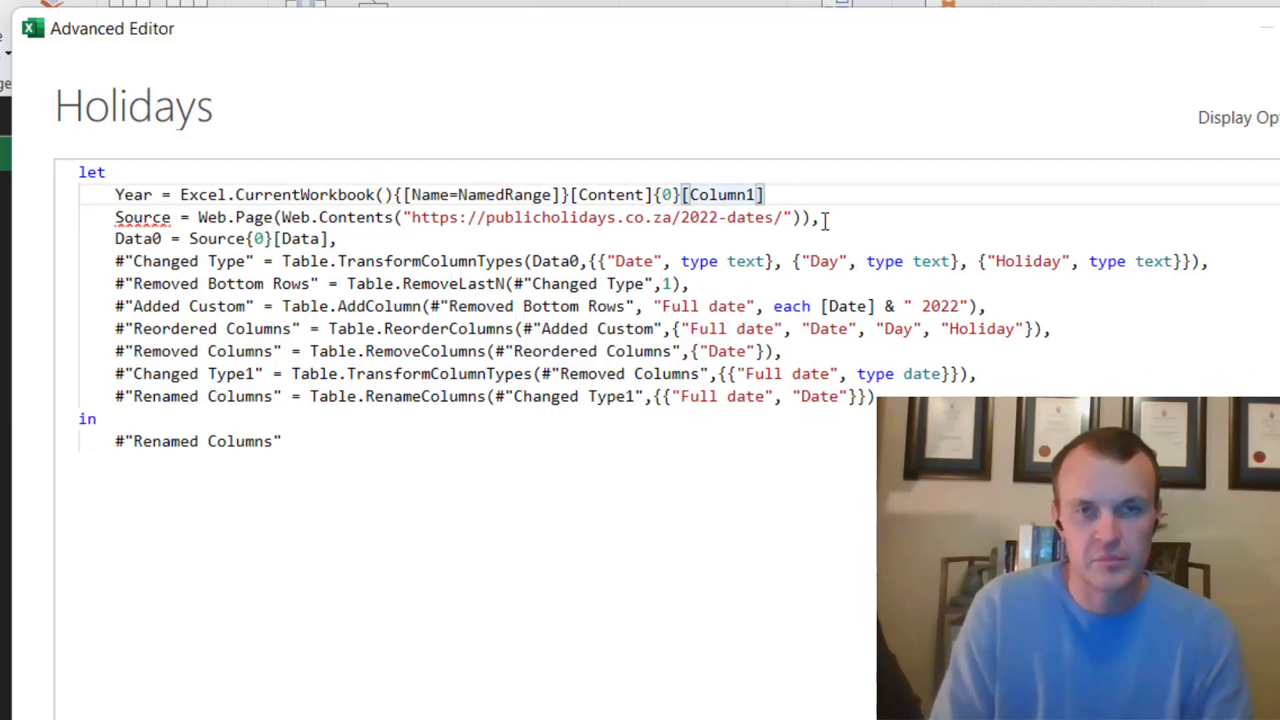
type(",")
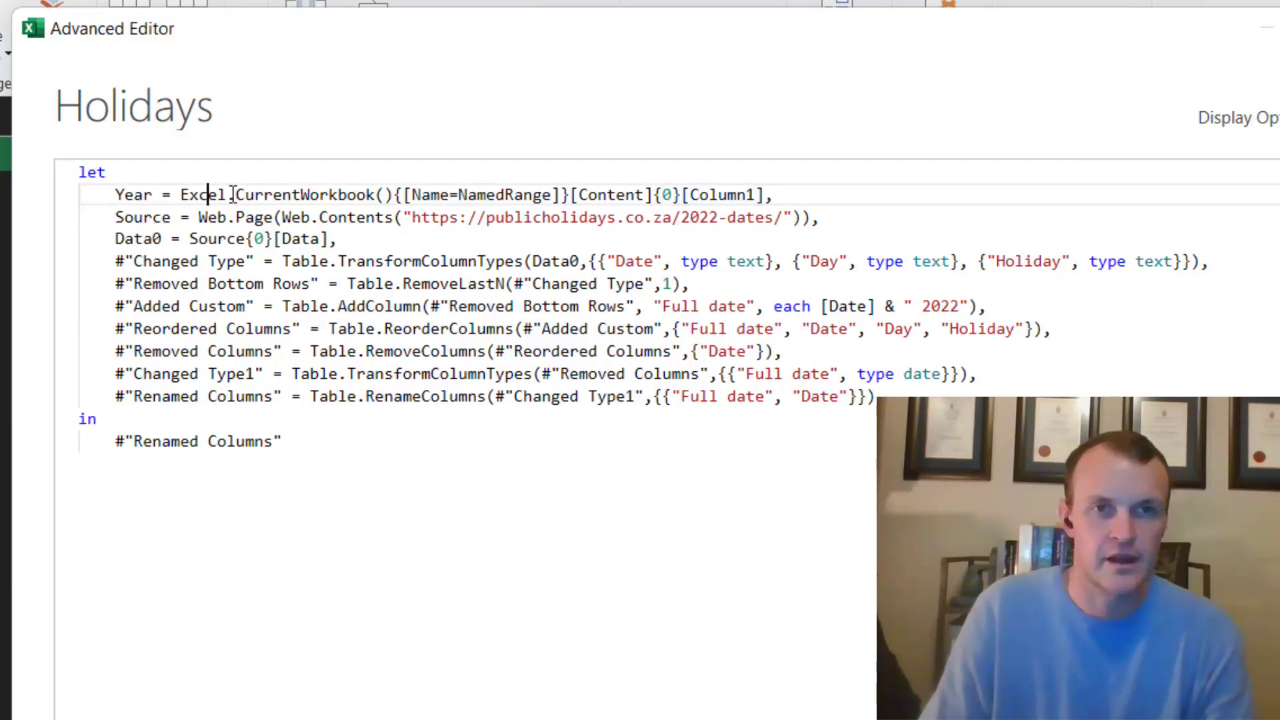
- Replace the NamedRange placeholder with "year" in the Year lookup
left_click(264, 195)
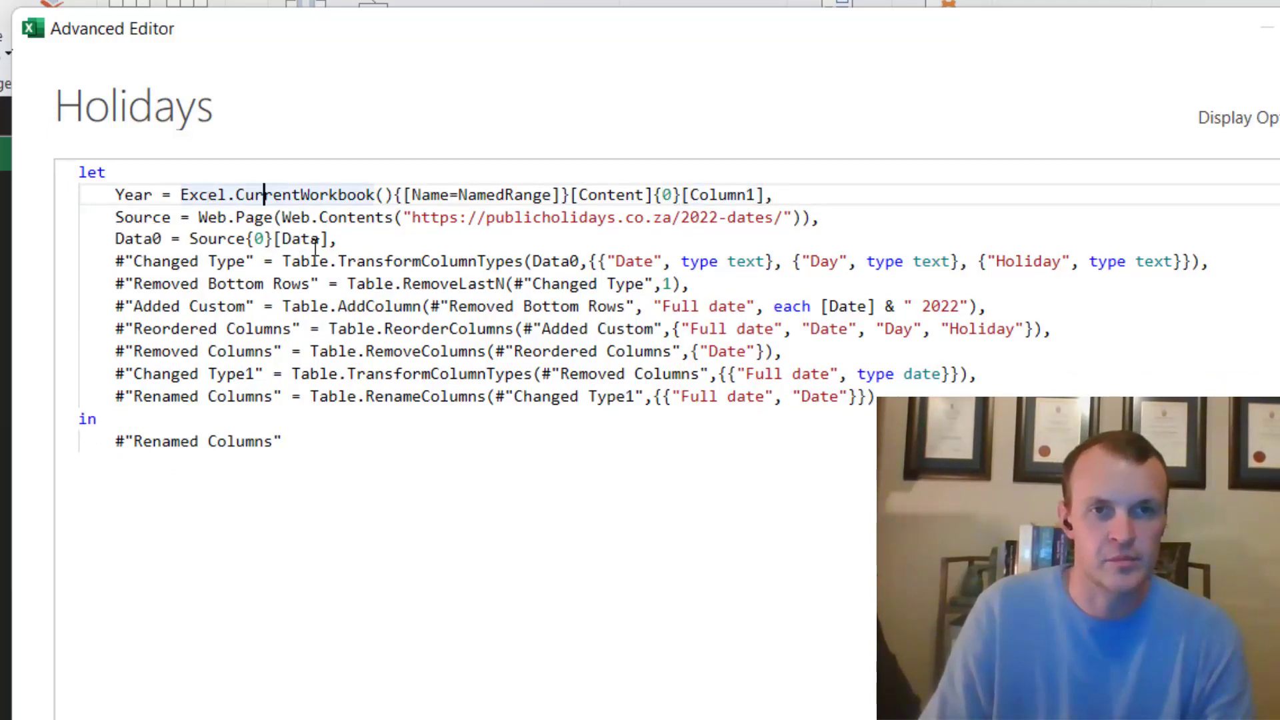
left_click(422, 194)
double_click(528, 193)
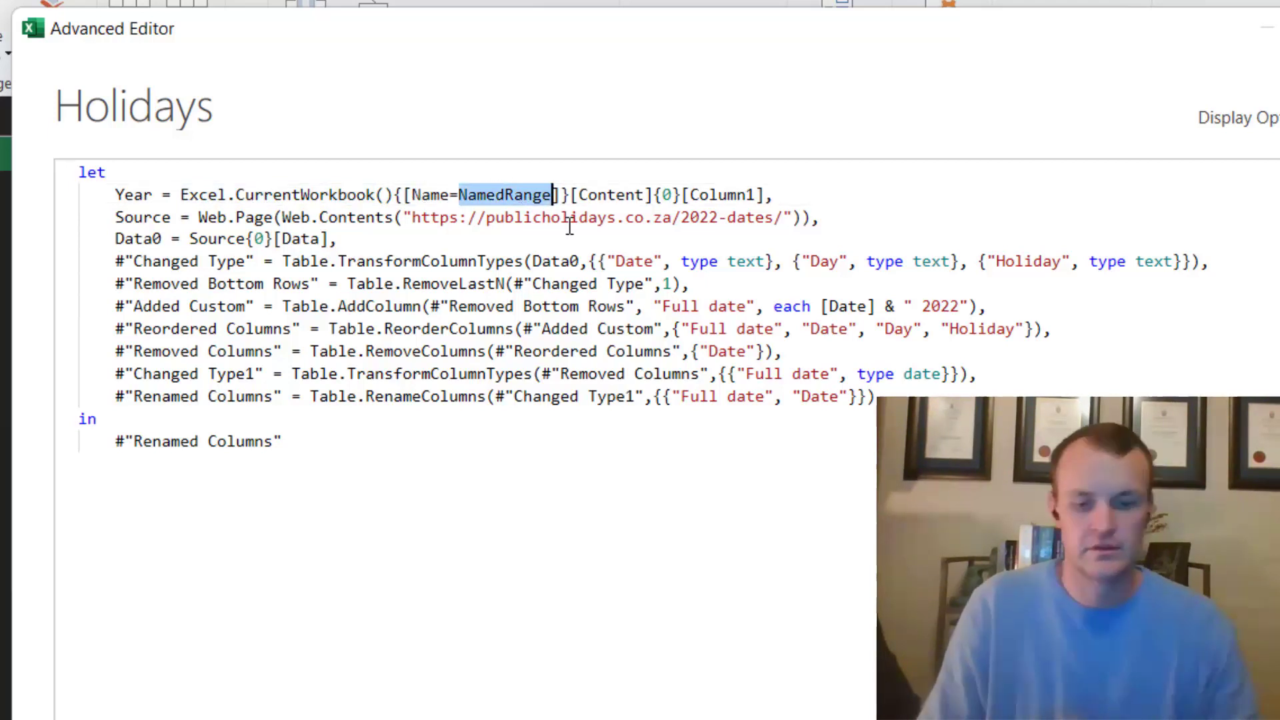
type("\"year")
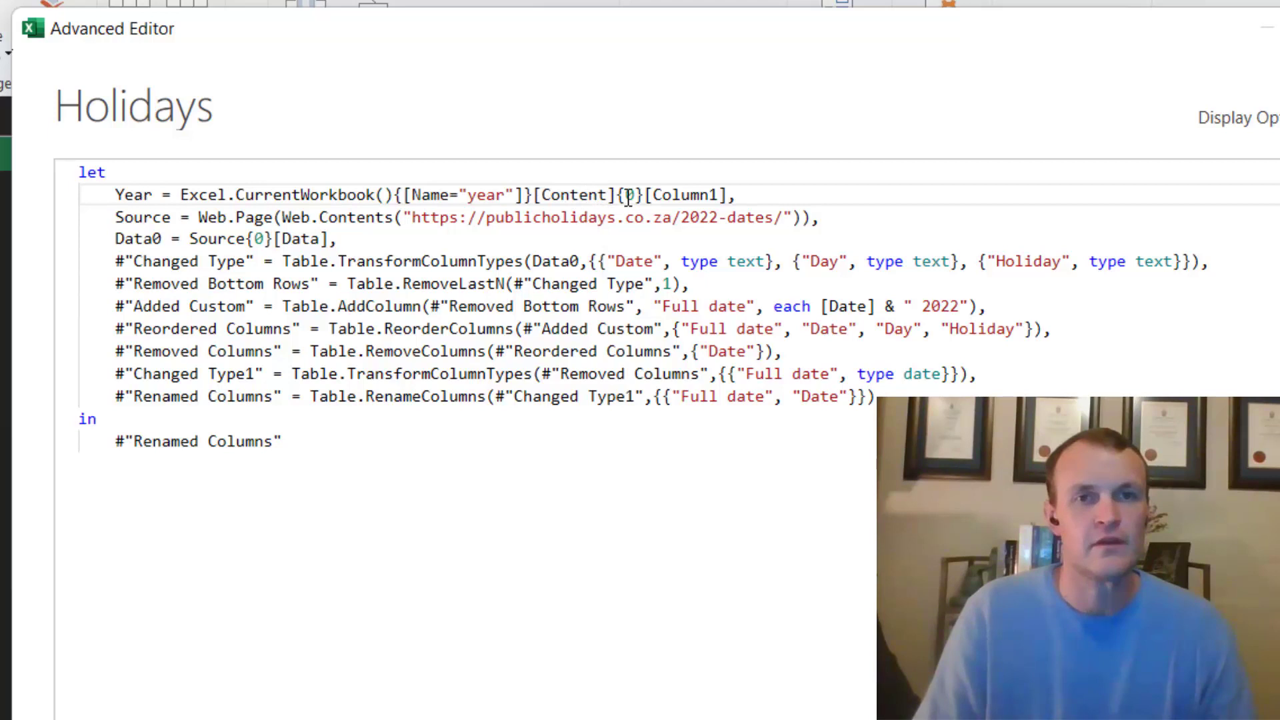
left_click_drag(626, 194, 644, 199)
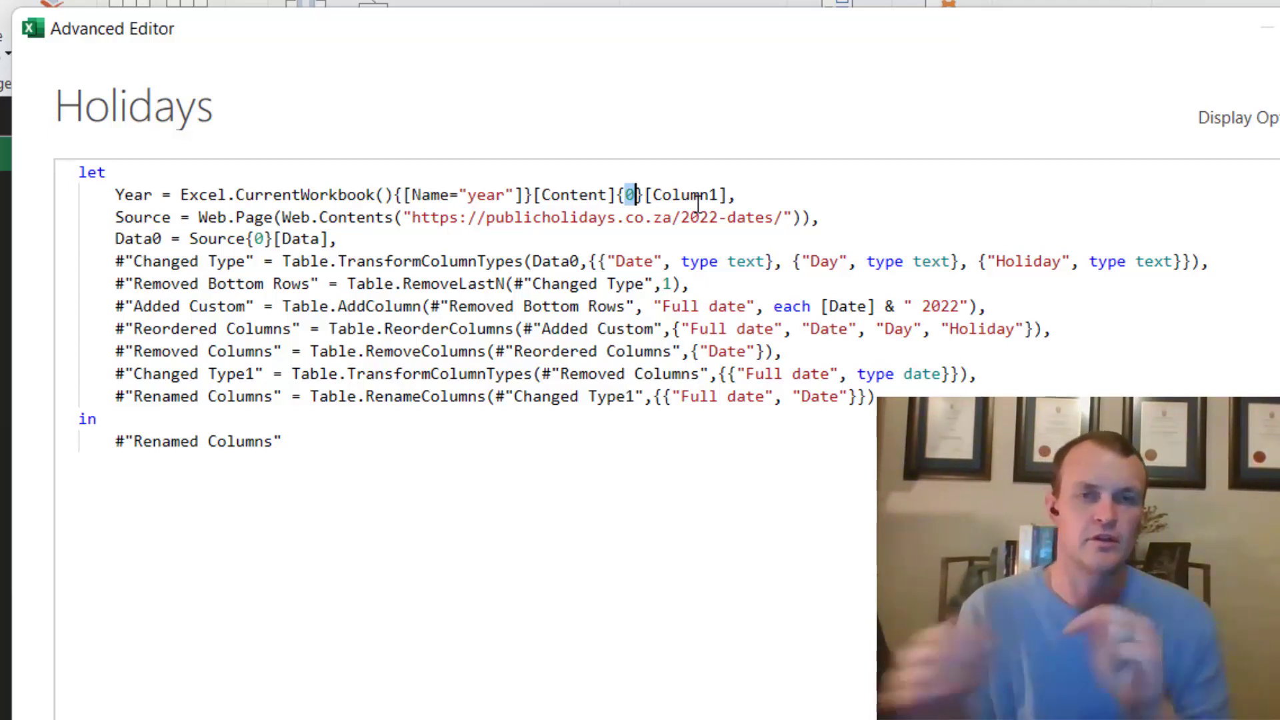
- Insert Number.ToText in front of Excel.CurrentWorkbook on the Year line
double_click(129, 196)
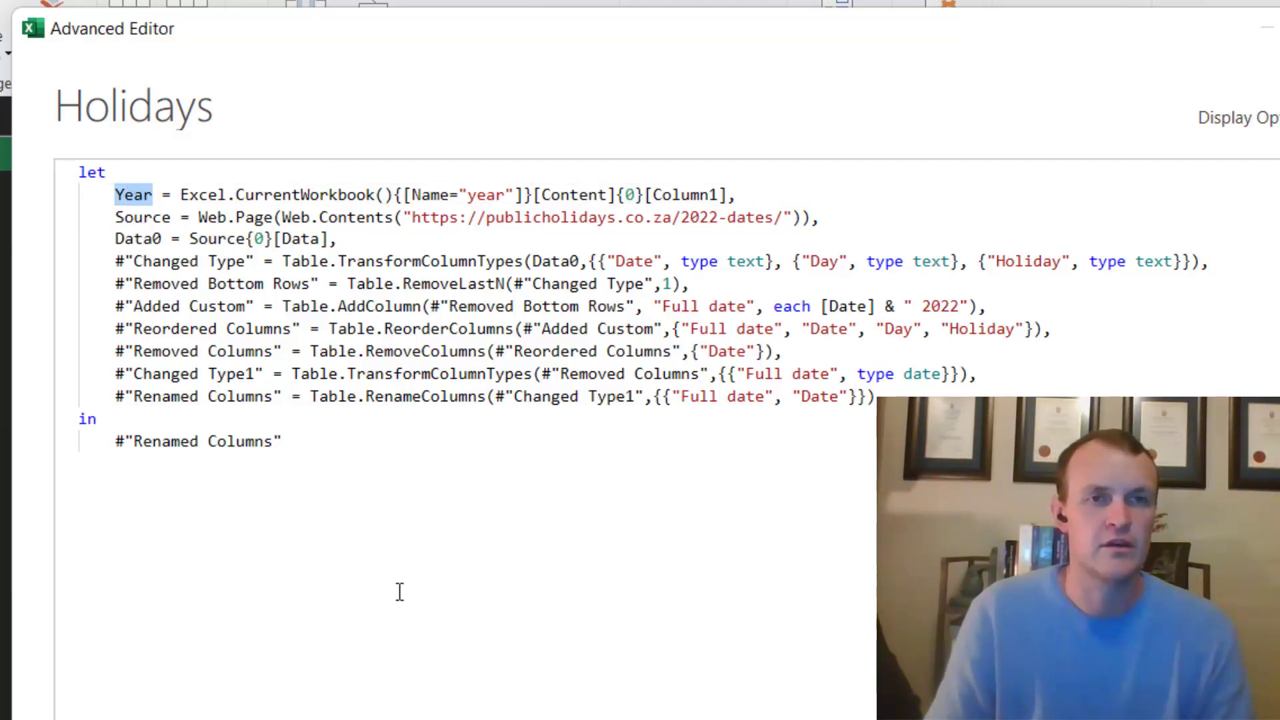
left_click(180, 187)
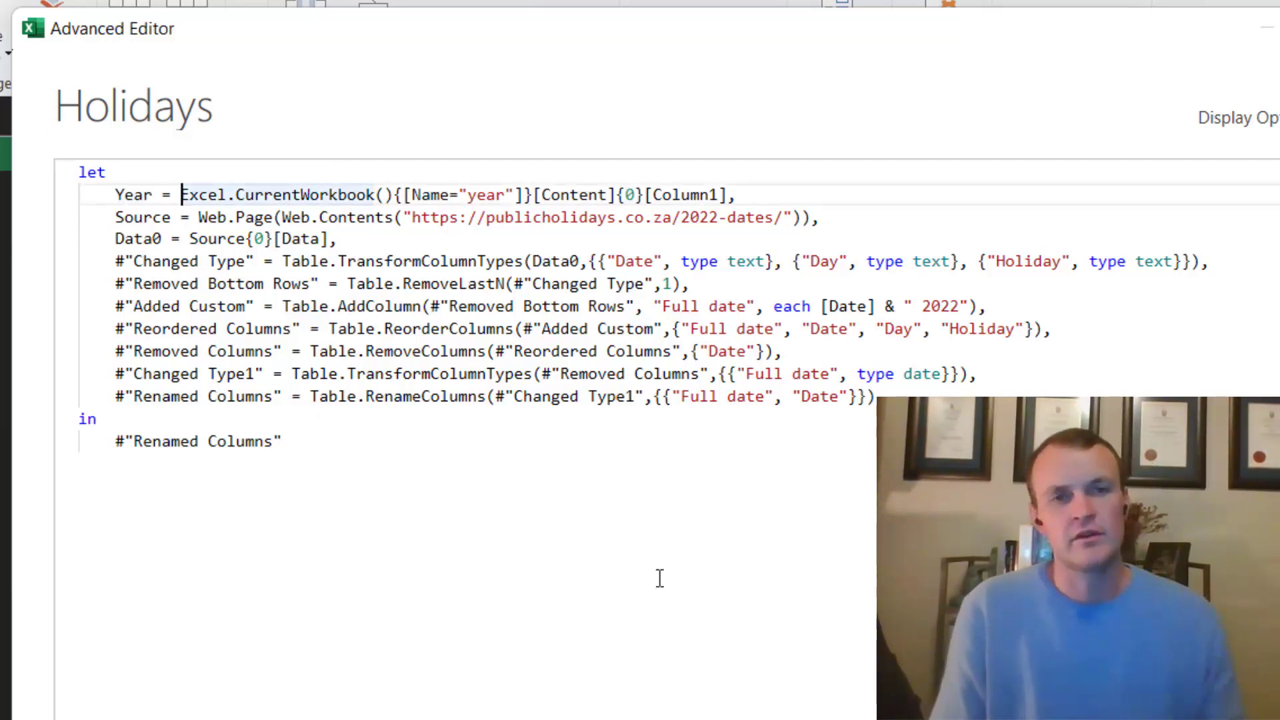
type("=  ")
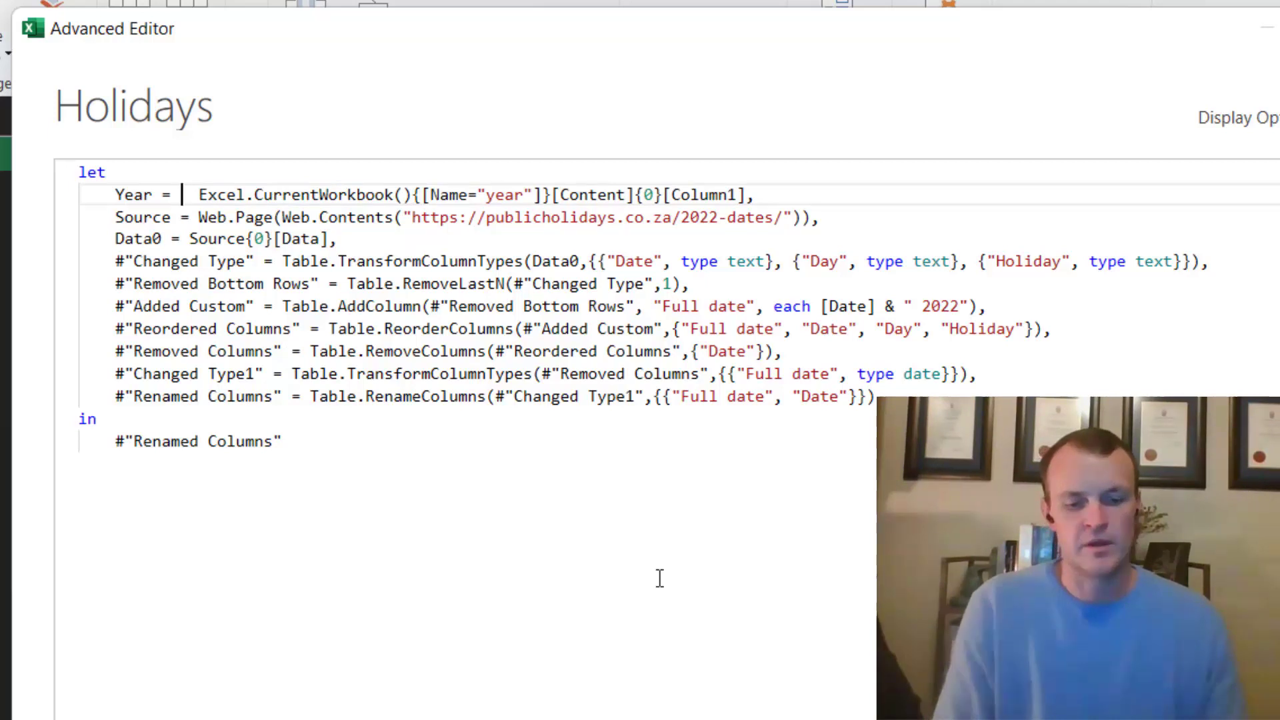
type("Num")
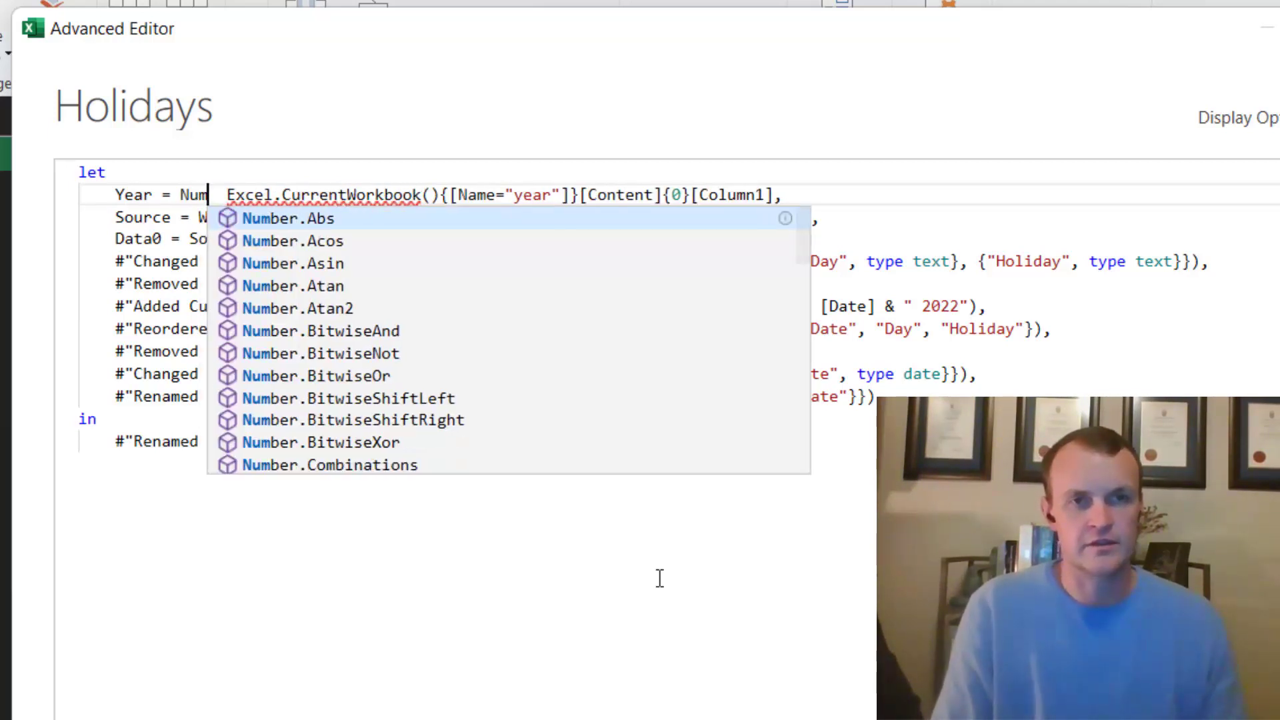
key("Tab")
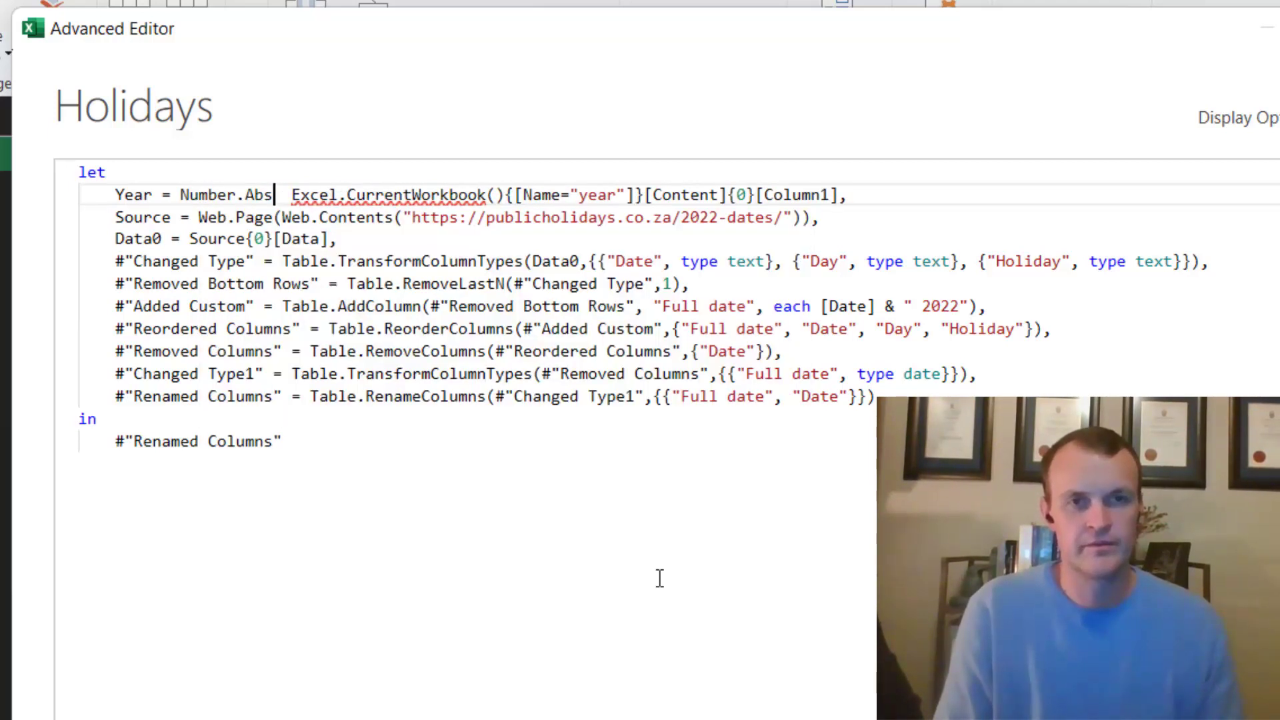
key("BackSpace")
key("BackSpace")
key("BackSpace")
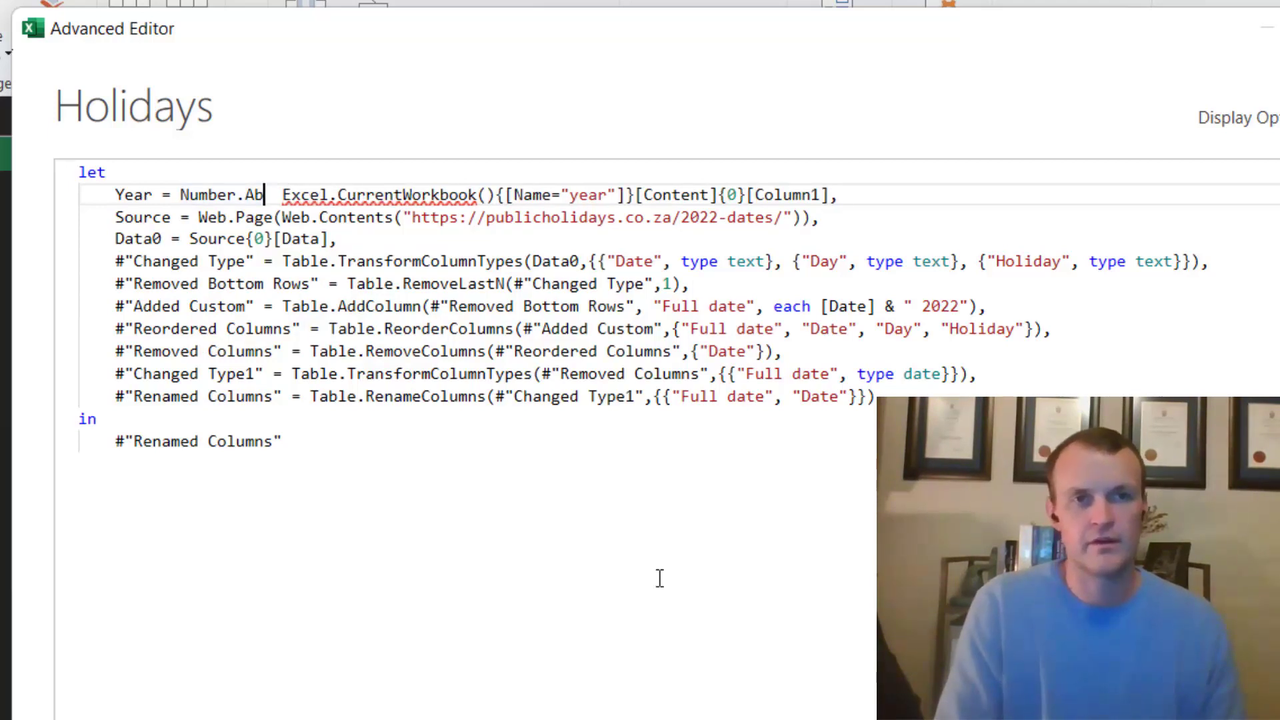
type("To")
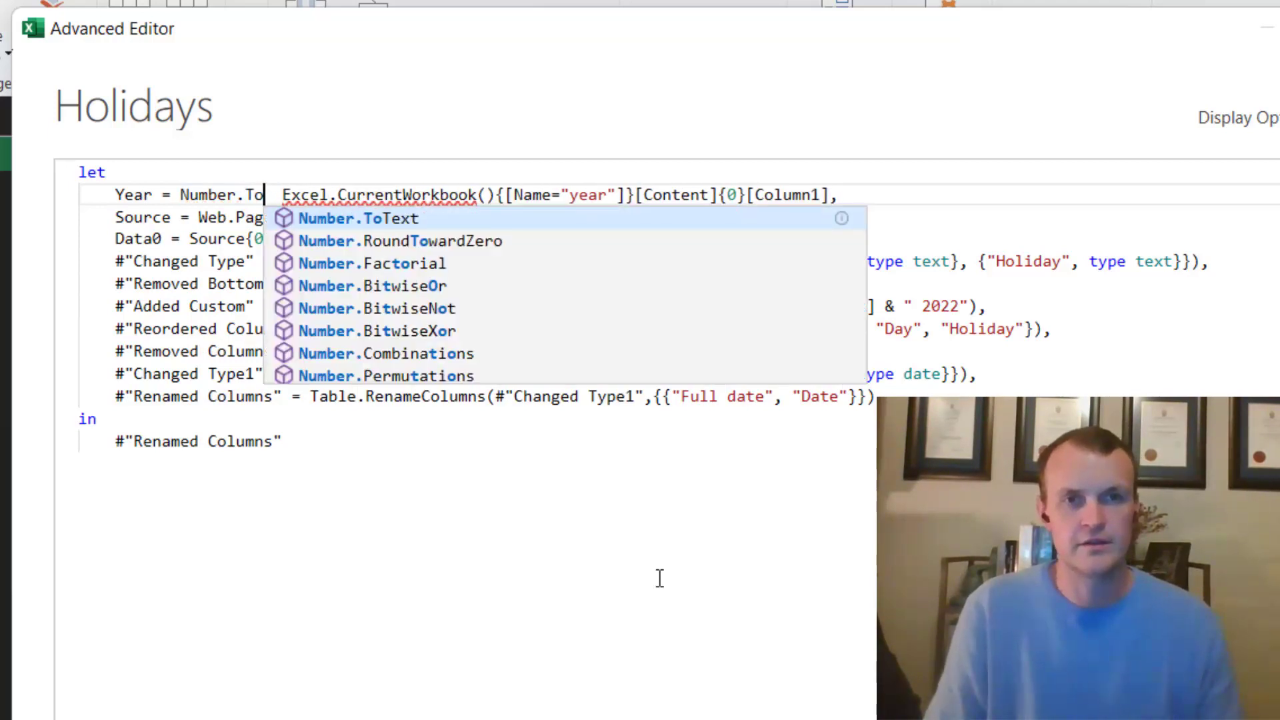
key("Tab")
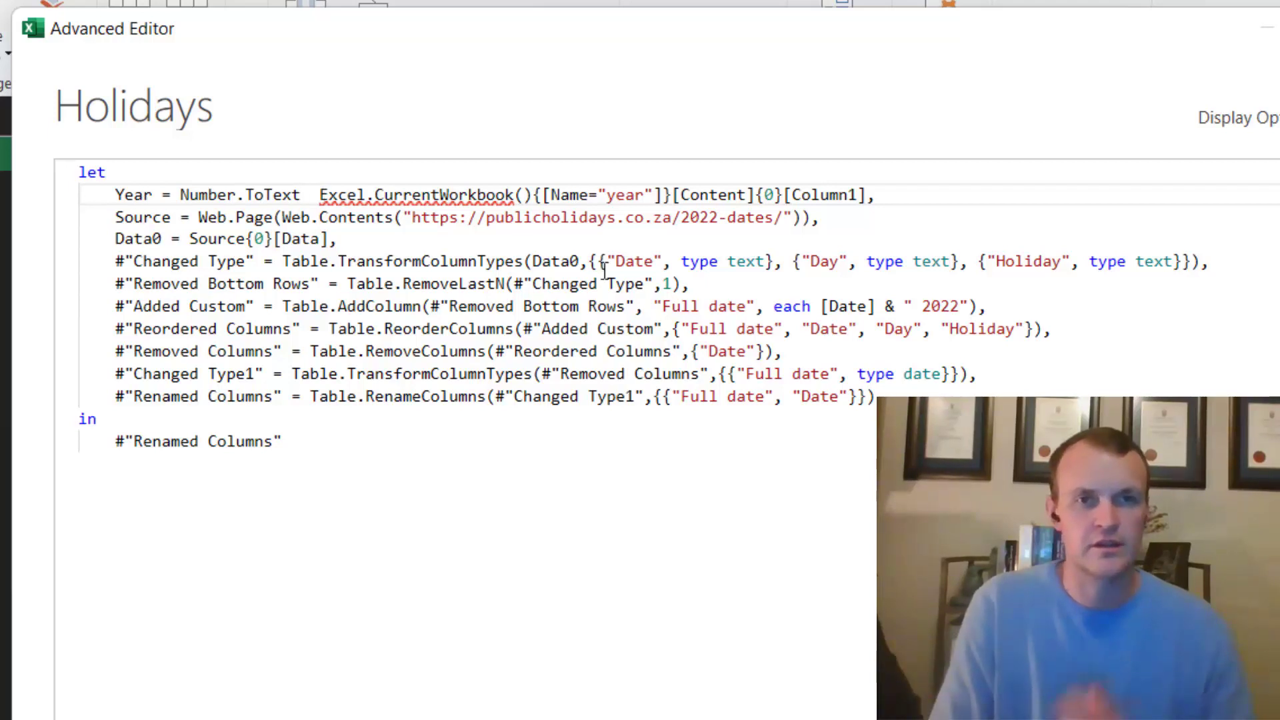
- Enclose the whole Year lookup in Number.ToText's parentheses
double_click(350, 195)
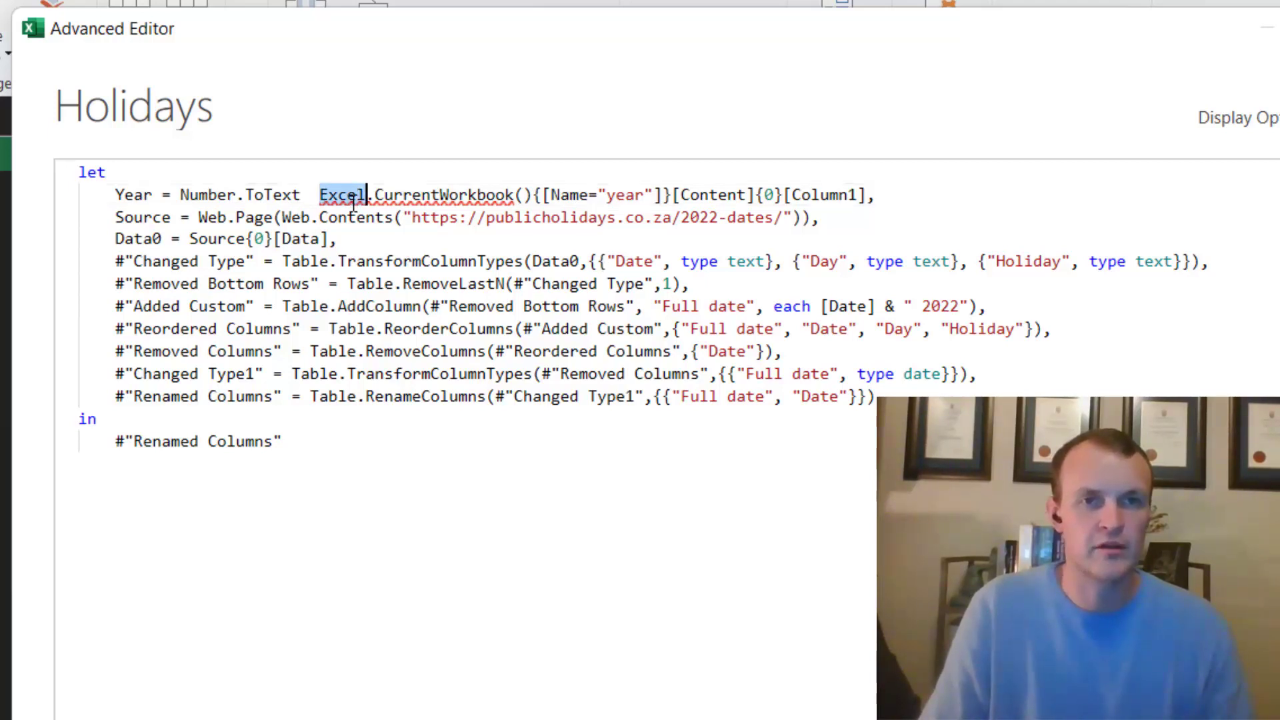
left_click(317, 194)
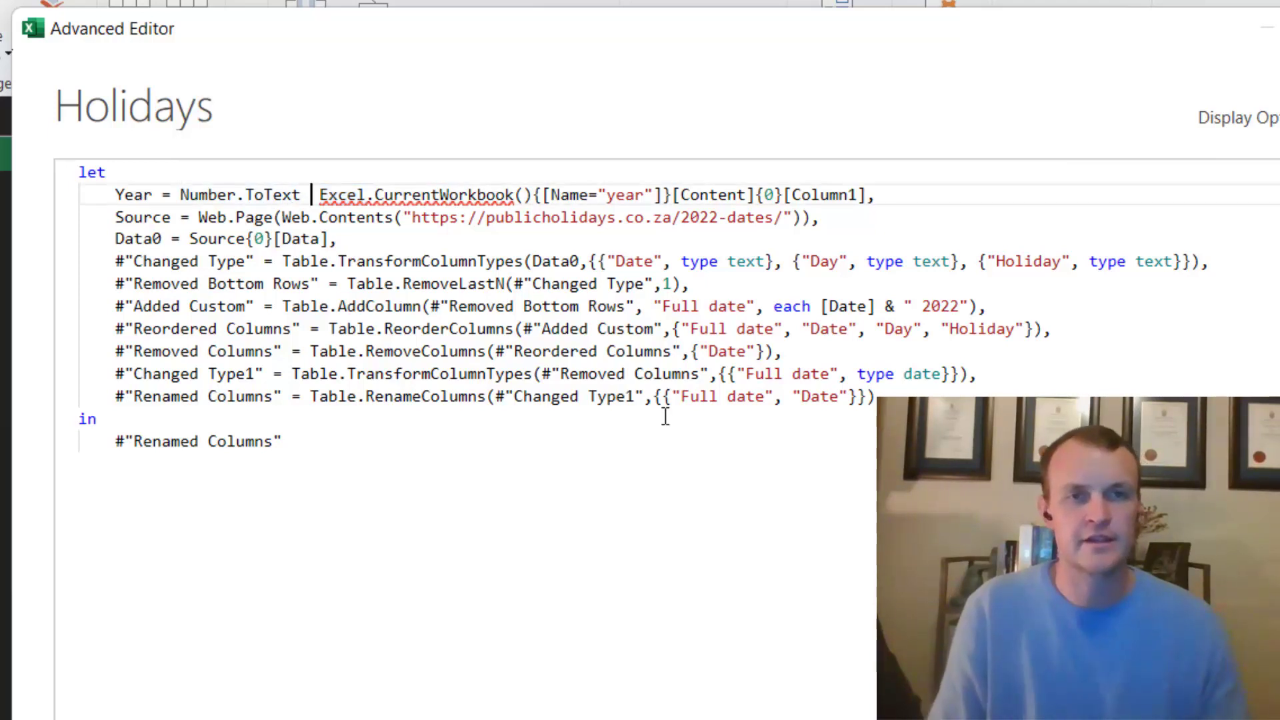
key("BackSpace")
key("BackSpace")
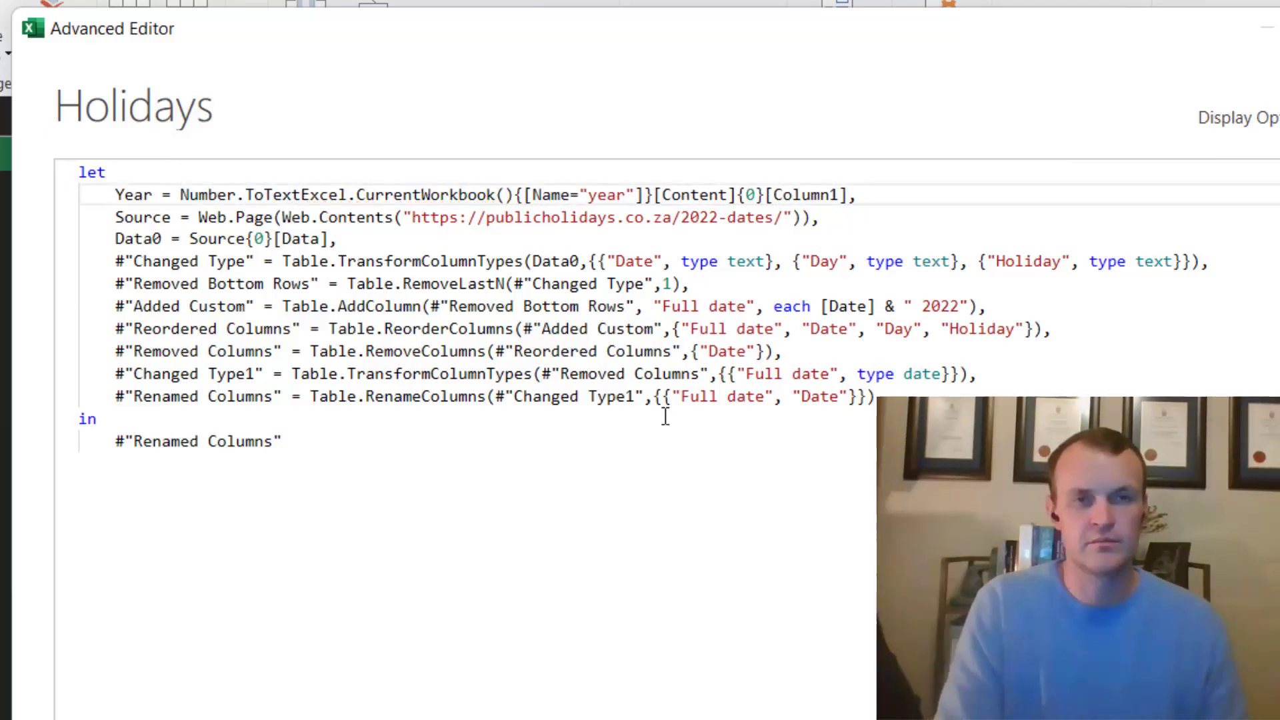
type("(")
left_click(858, 196)
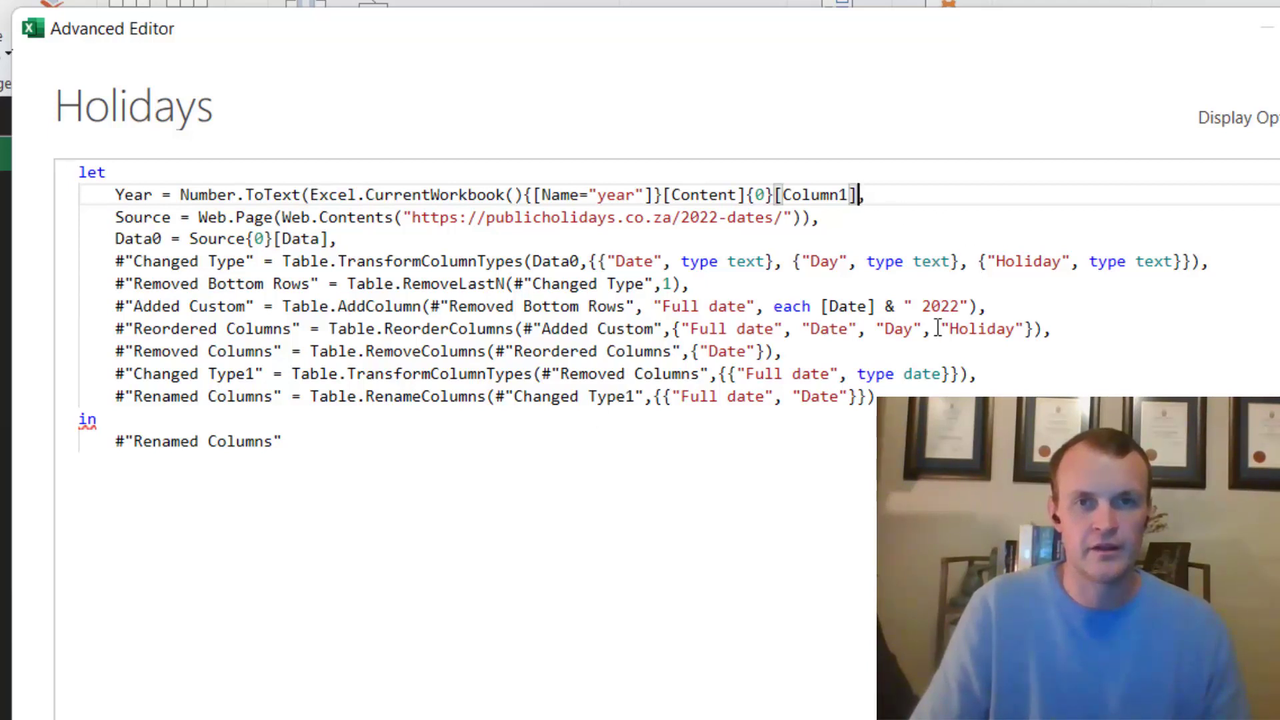
type(")")
left_click(745, 330)
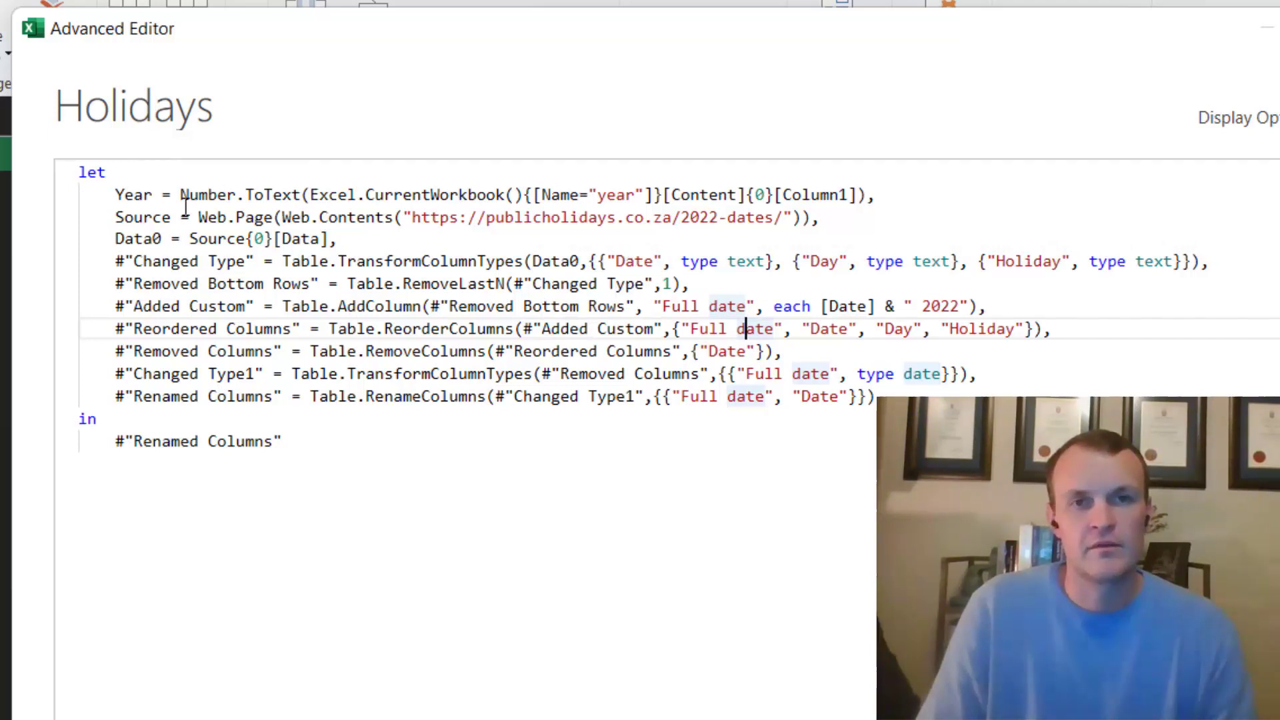
- Replace 2022 in the Source URL with " & Year & "
left_click_drag(717, 219, 712, 219)
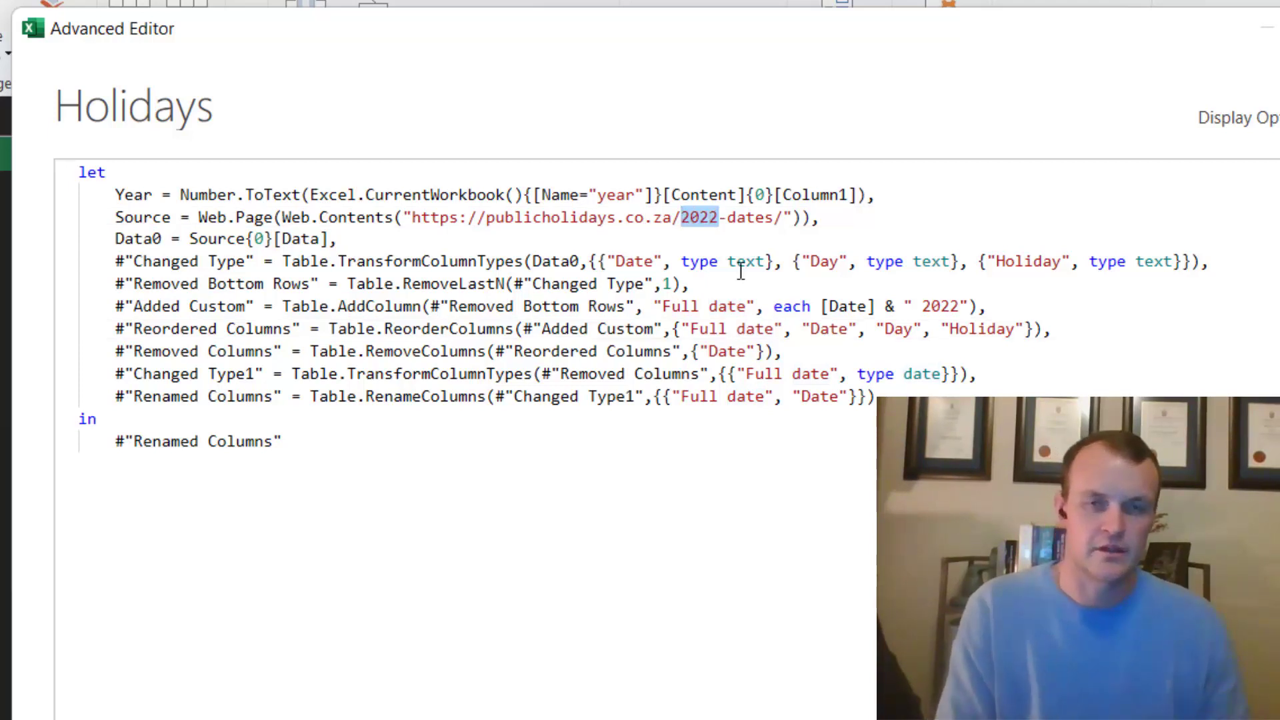
type("\"")
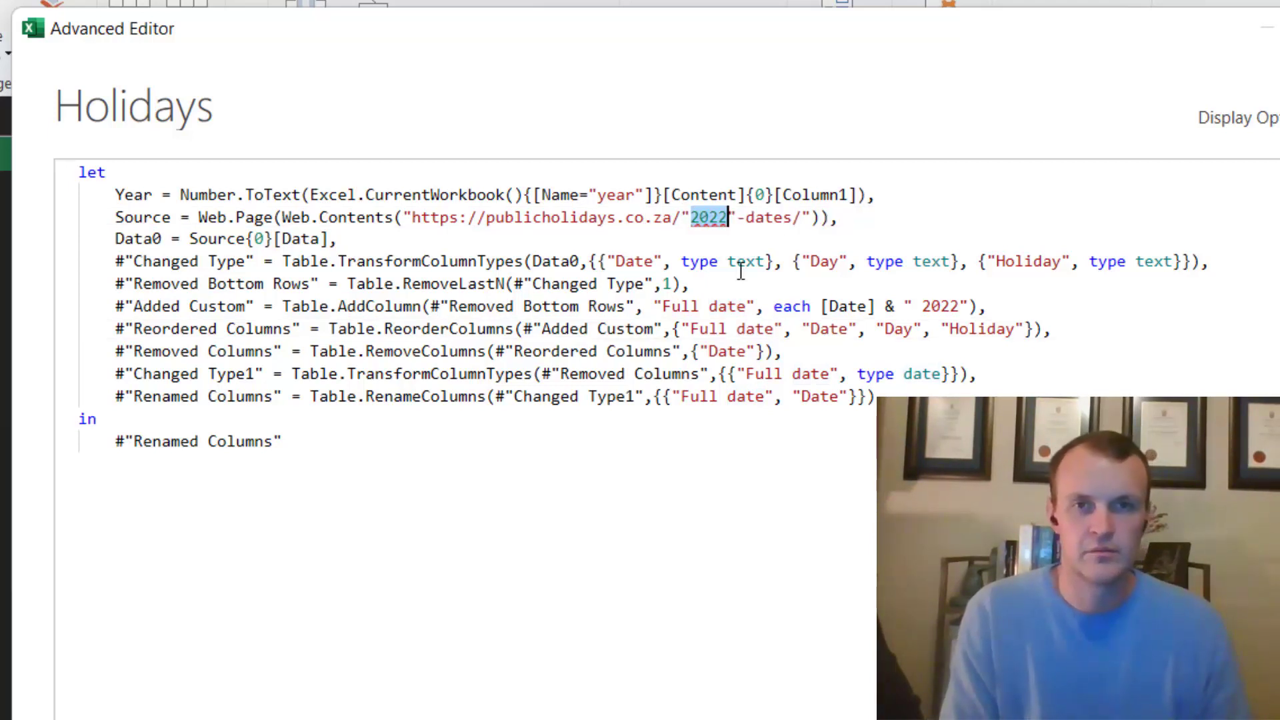
key("BackSpace")
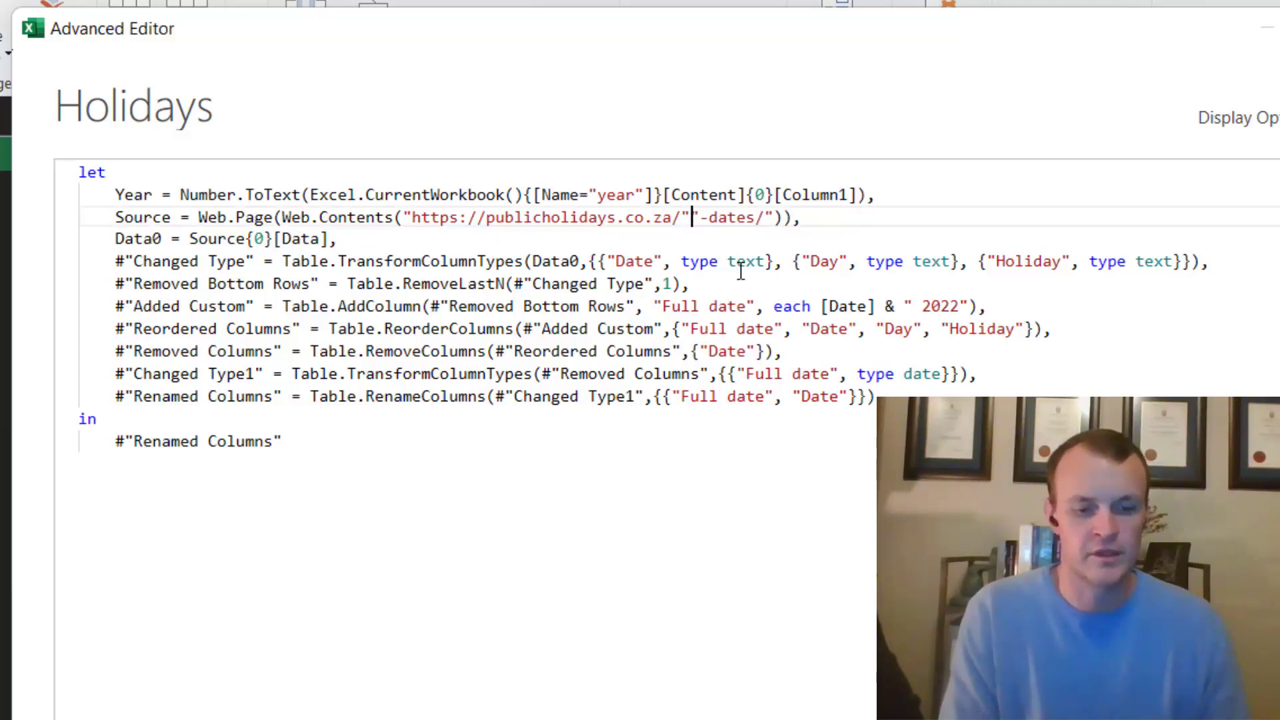
type("&&")
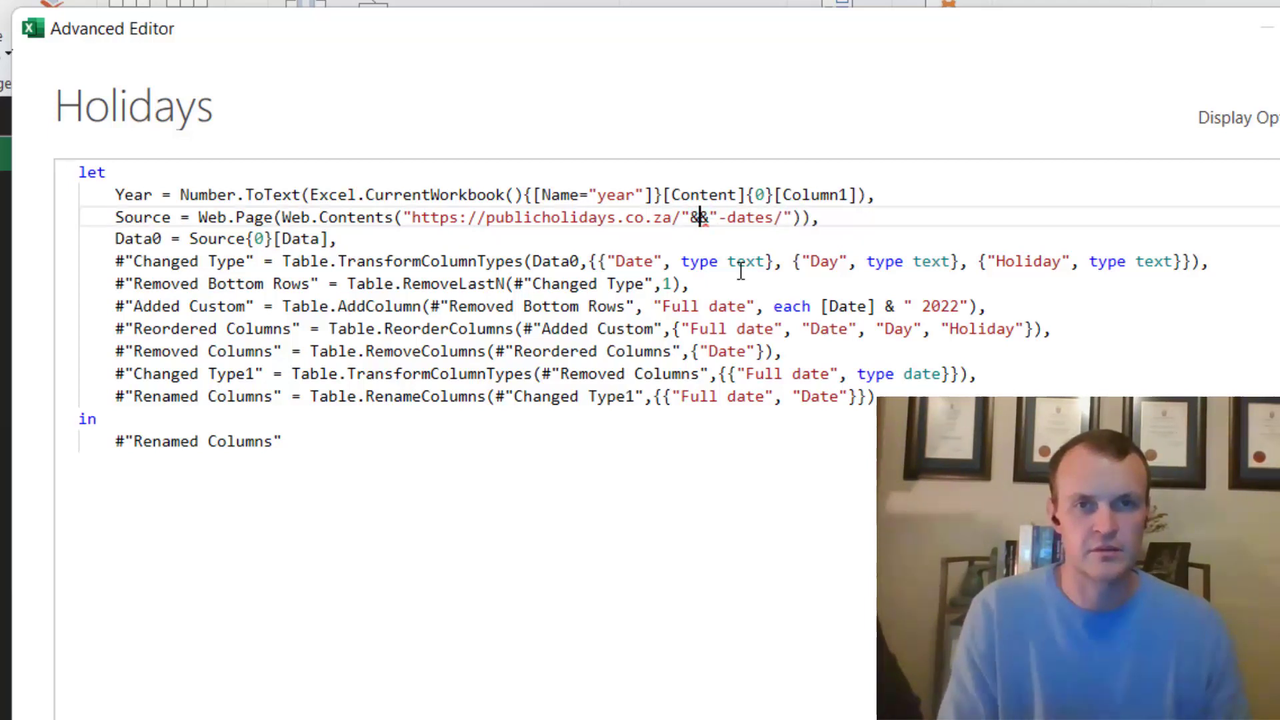
type("year")
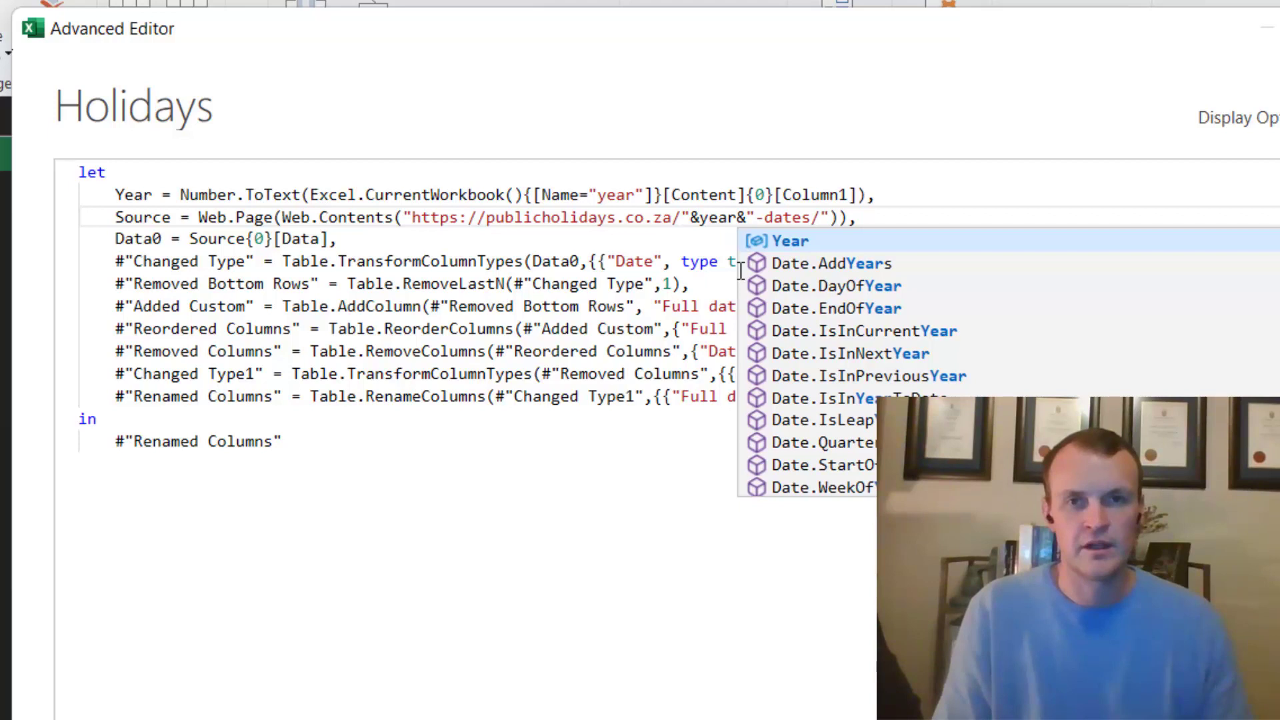
key("Tab")
left_click(703, 215)
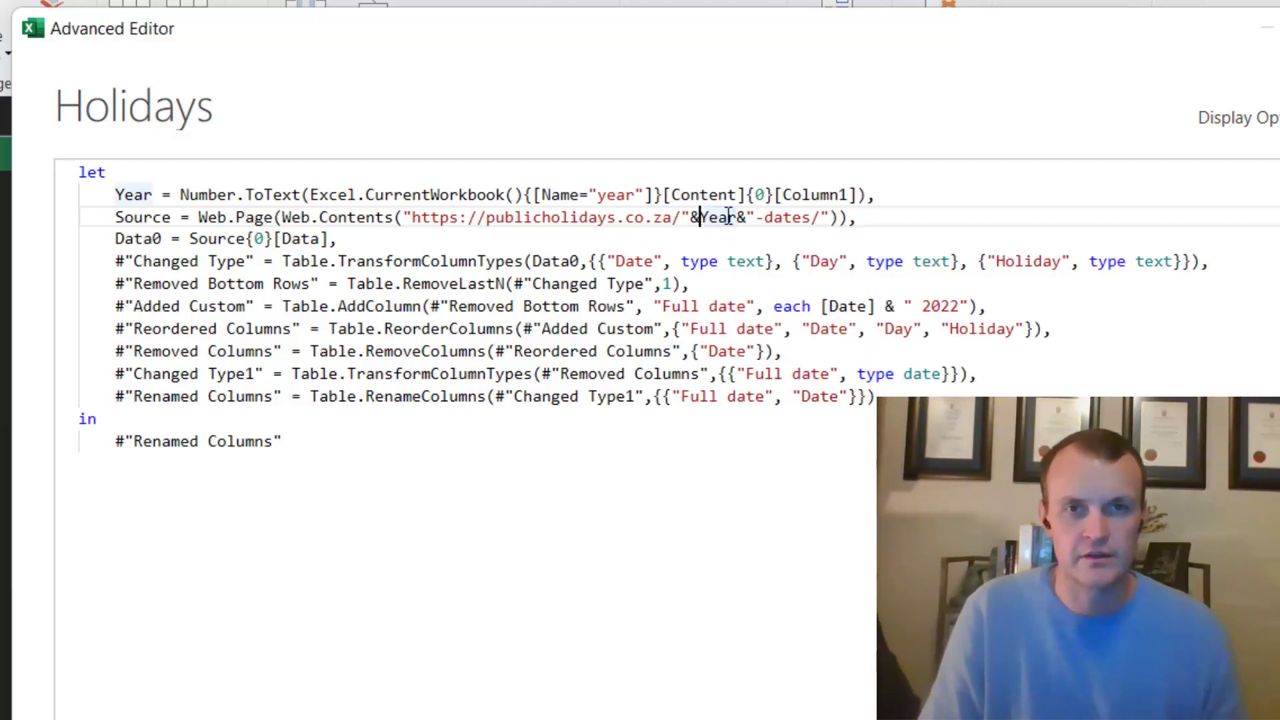
left_click(746, 217)
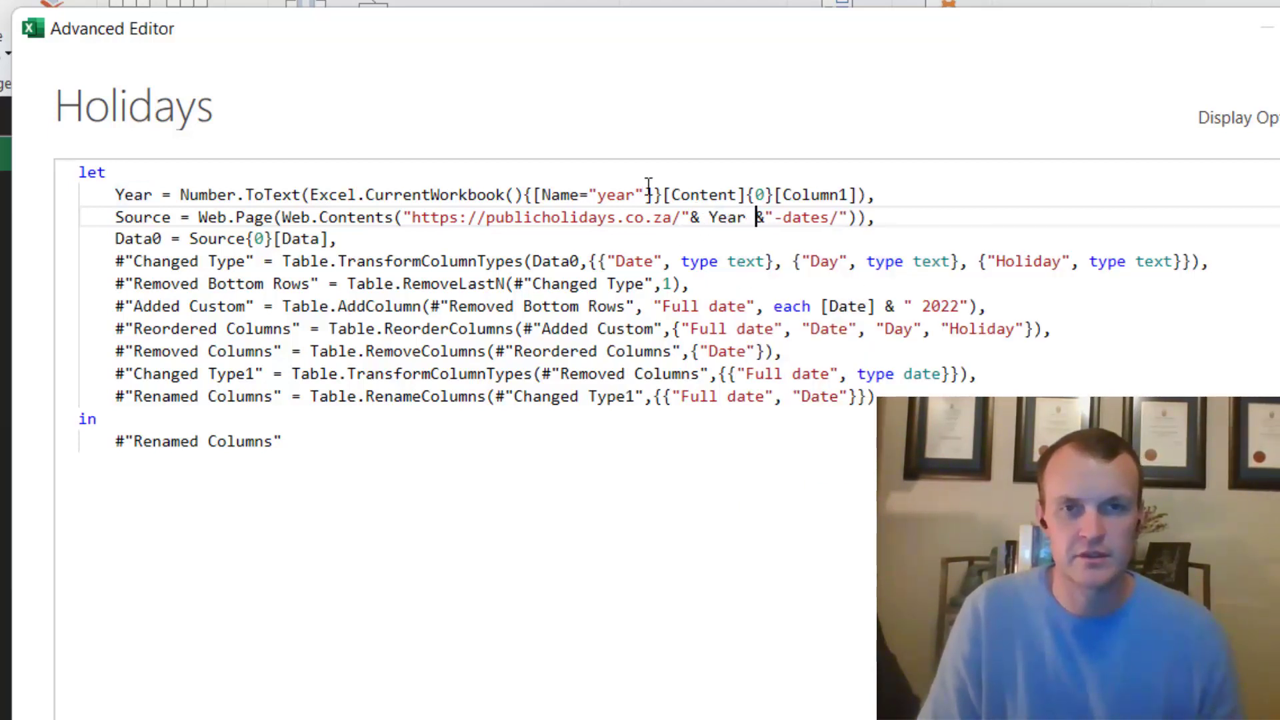
left_click(776, 216)
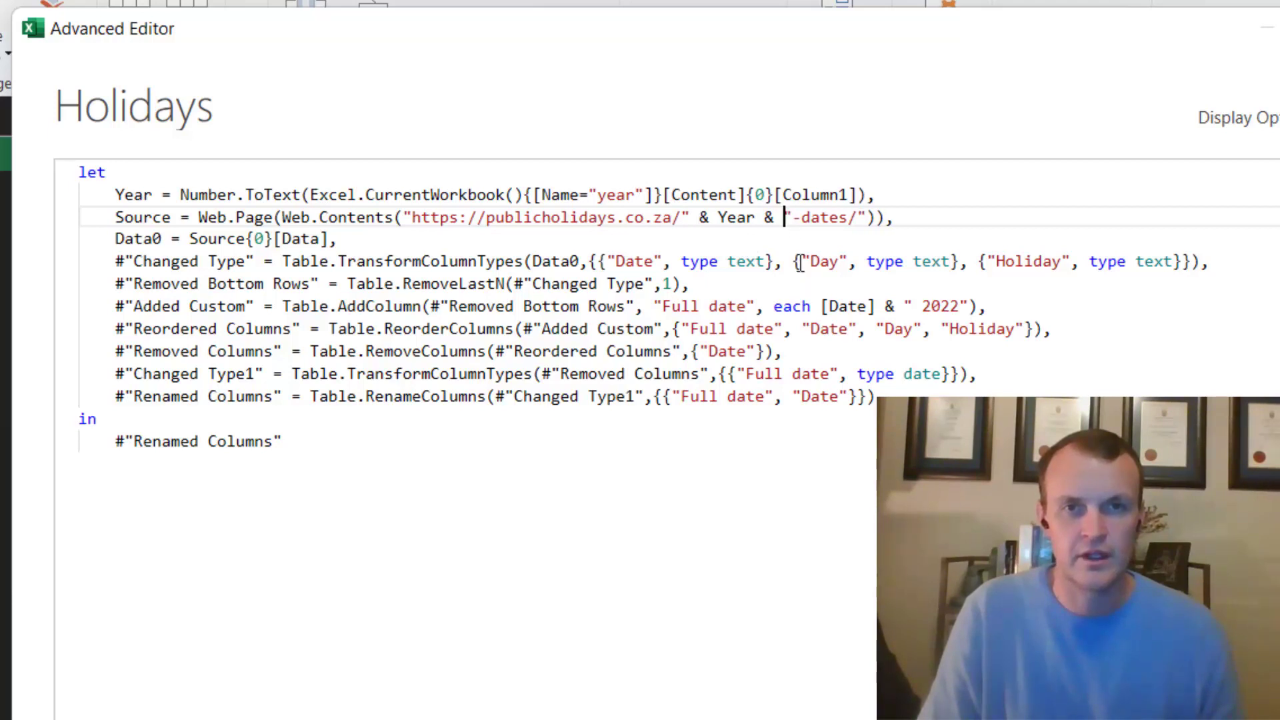
left_click(702, 238)
- Copy the " & Year join and paste it over 2022 in the Full date formula
left_click_drag(753, 219, 684, 217)
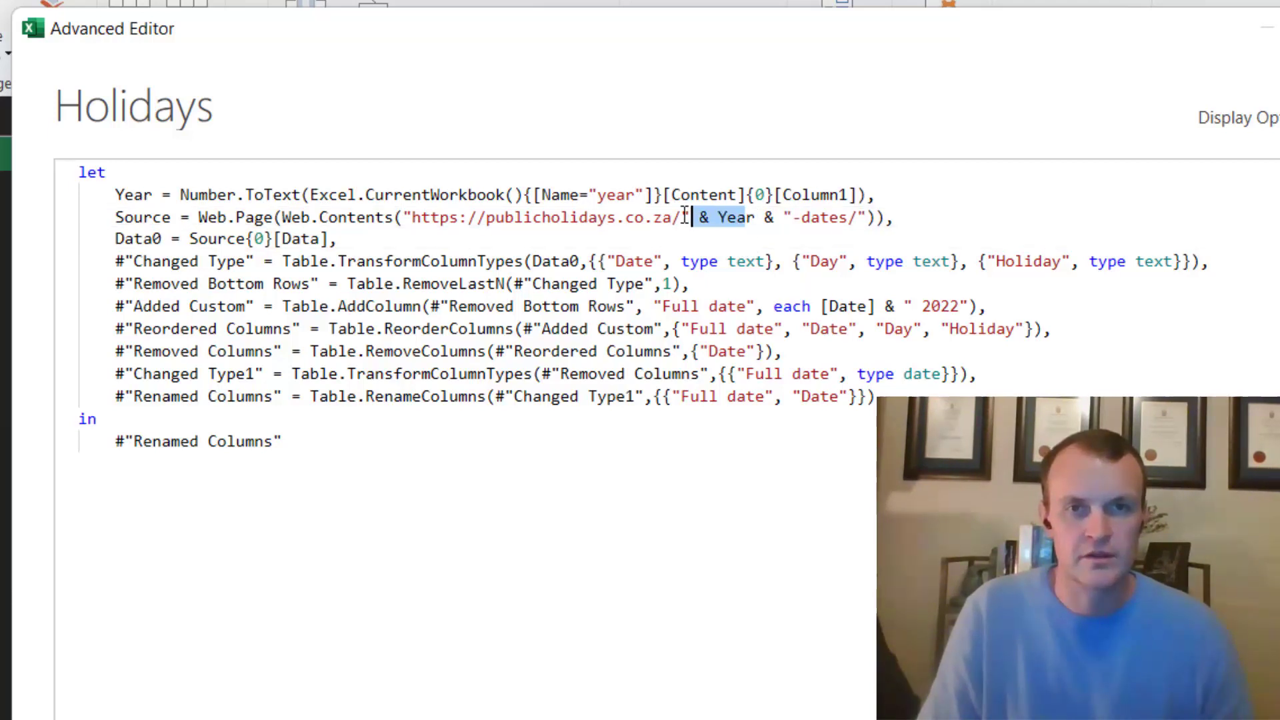
key("ctrl+c")
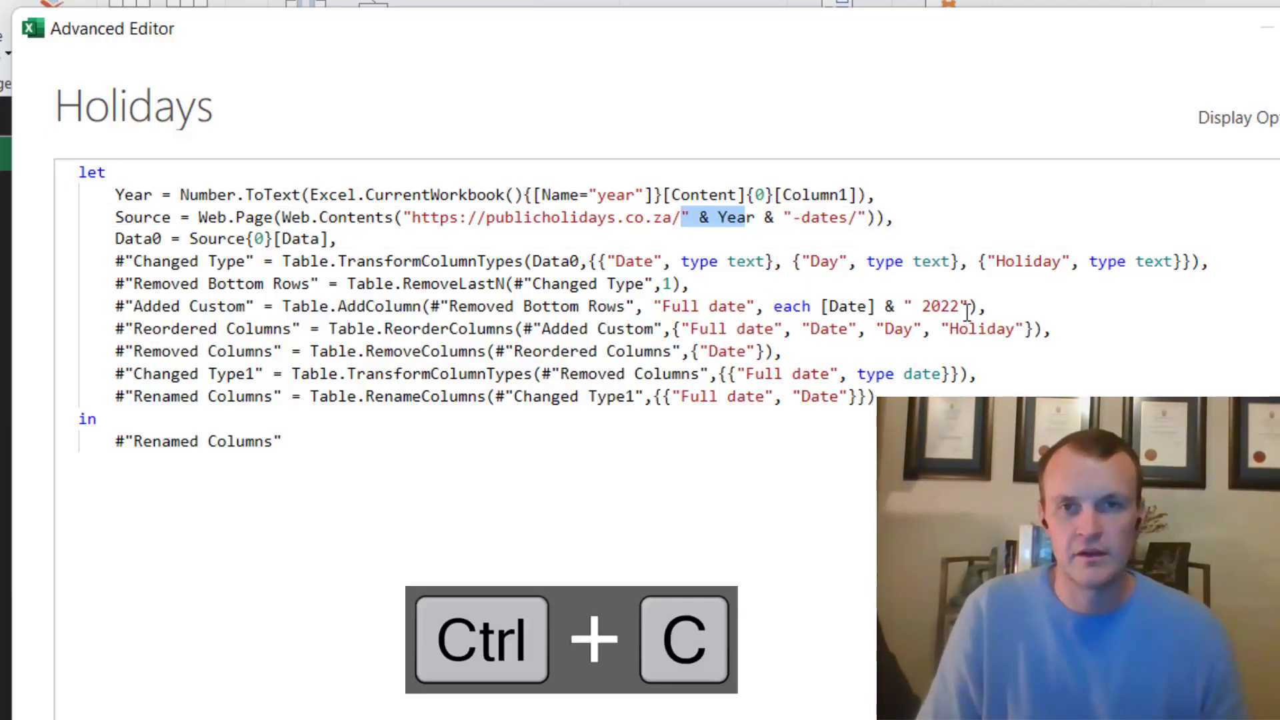
left_click_drag(967, 306, 924, 306)
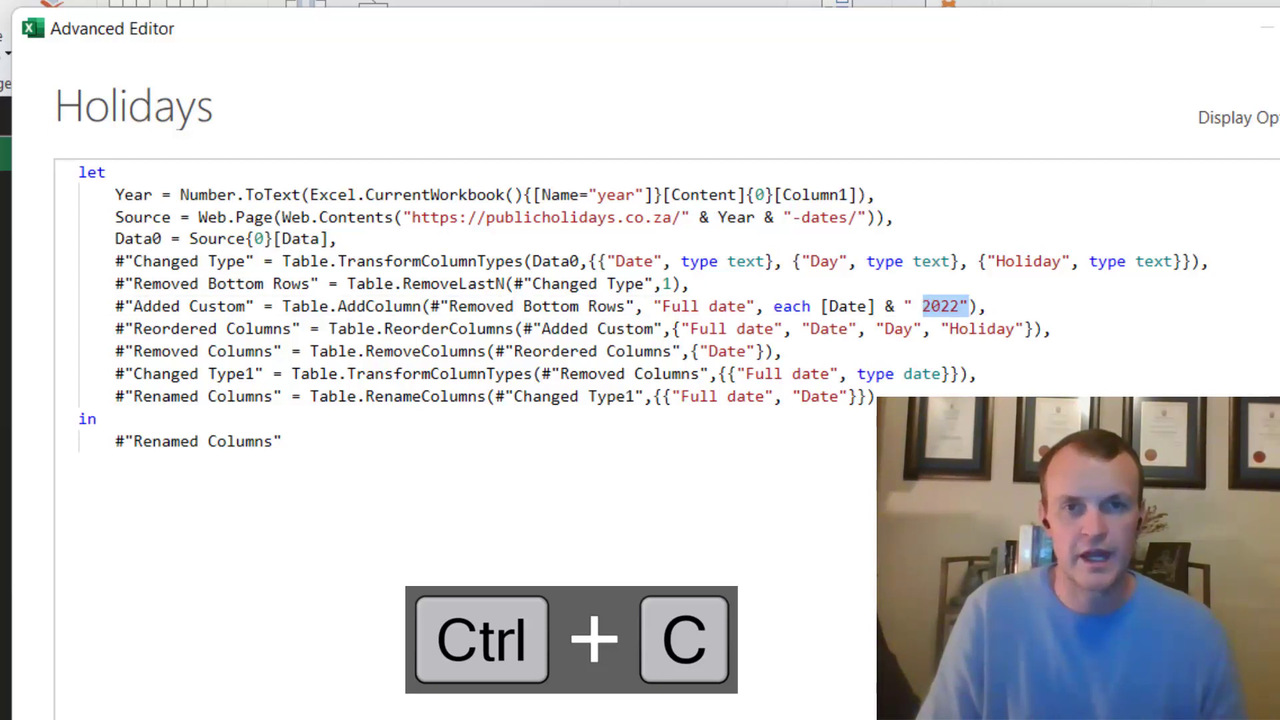
key("ctrl+v")
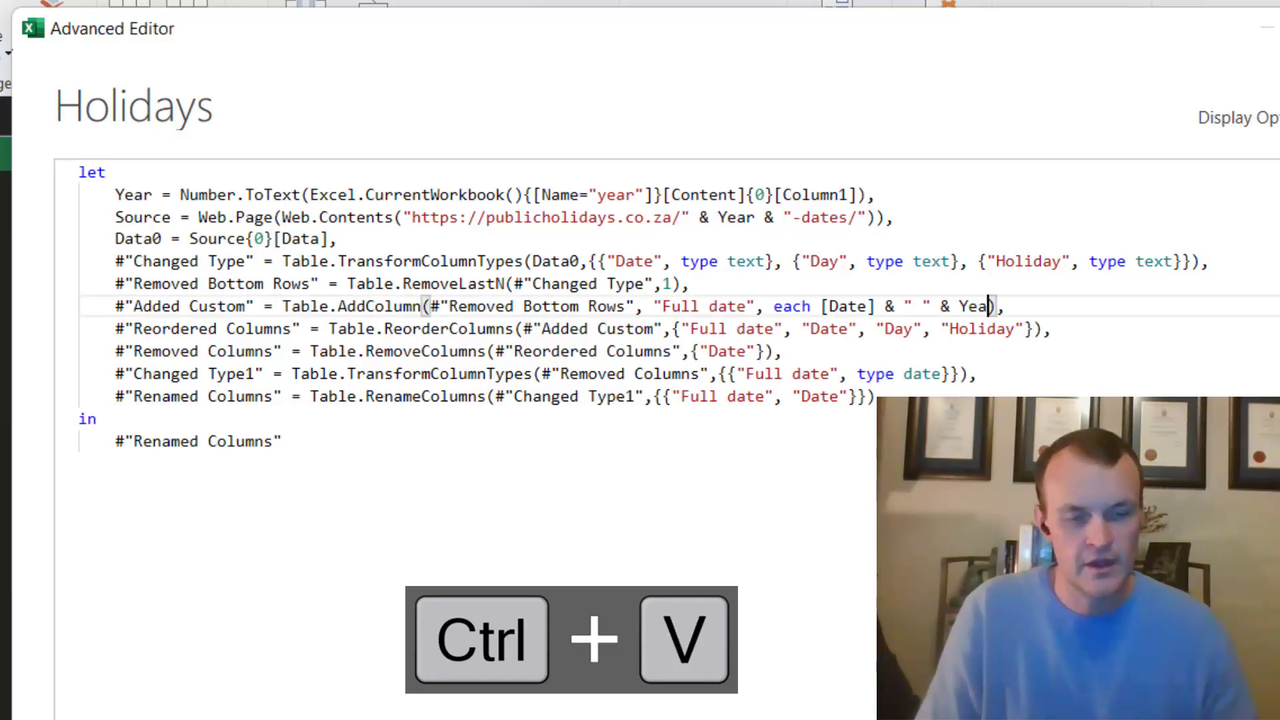
- Preview the Year, Source and Added Custom steps, confirming Full date starts at 1 Jan 2022
left_click(488, 375)
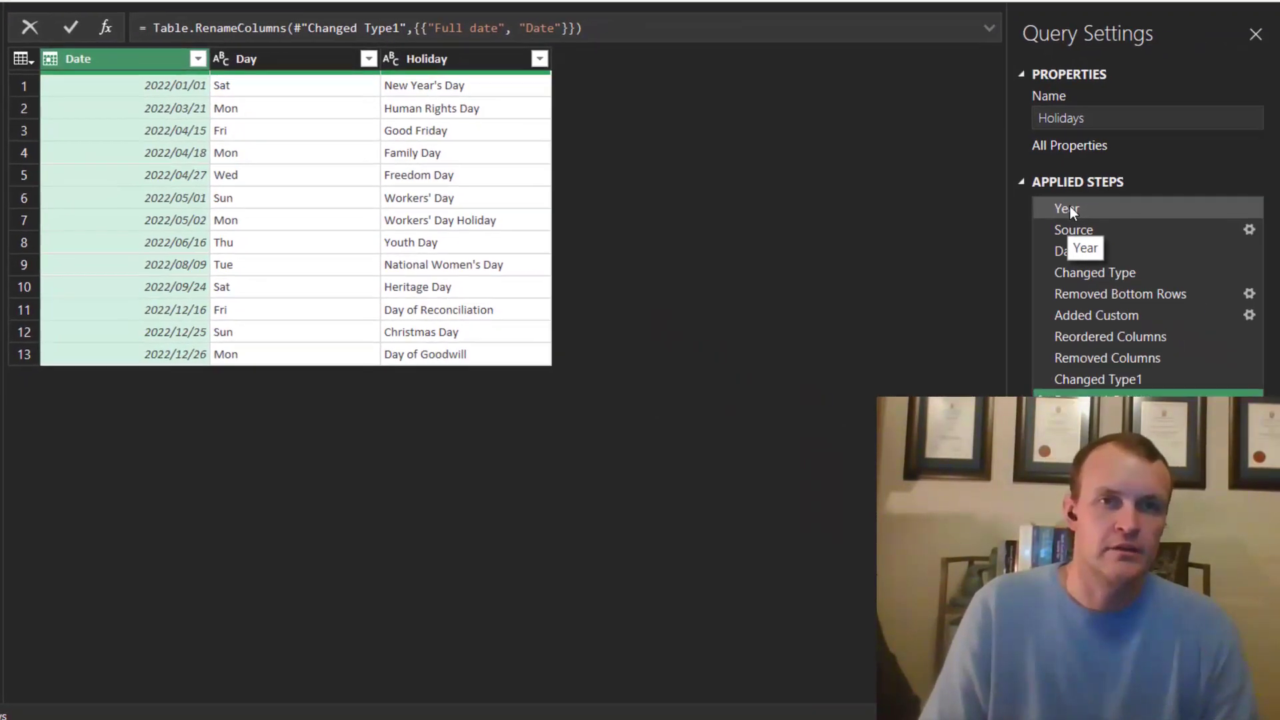
left_click(1061, 204)
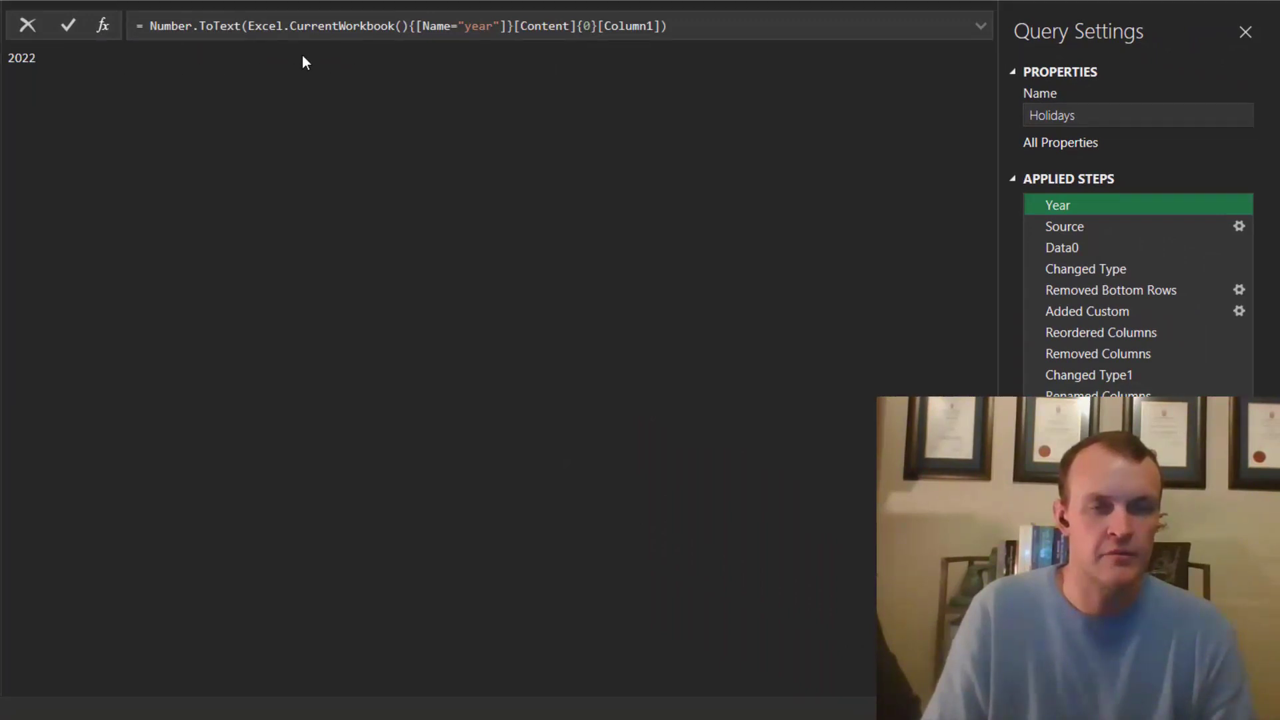
left_click(1058, 228)
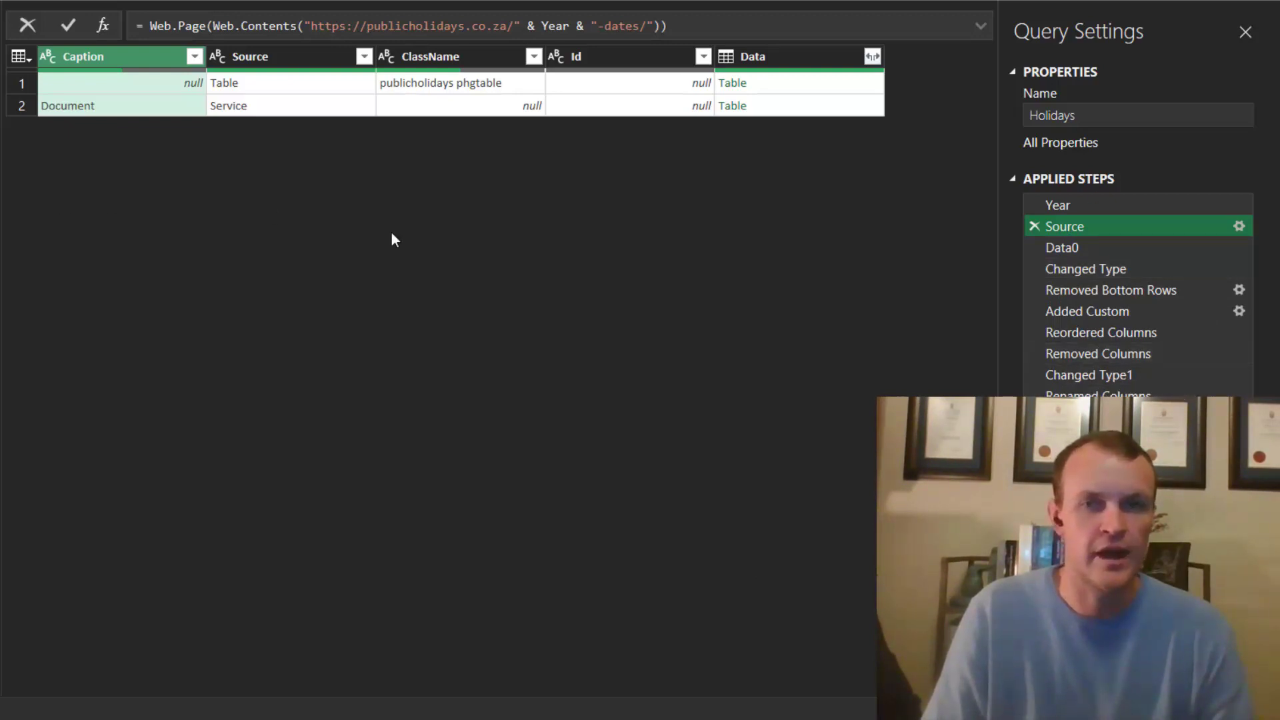
left_click(1079, 312)
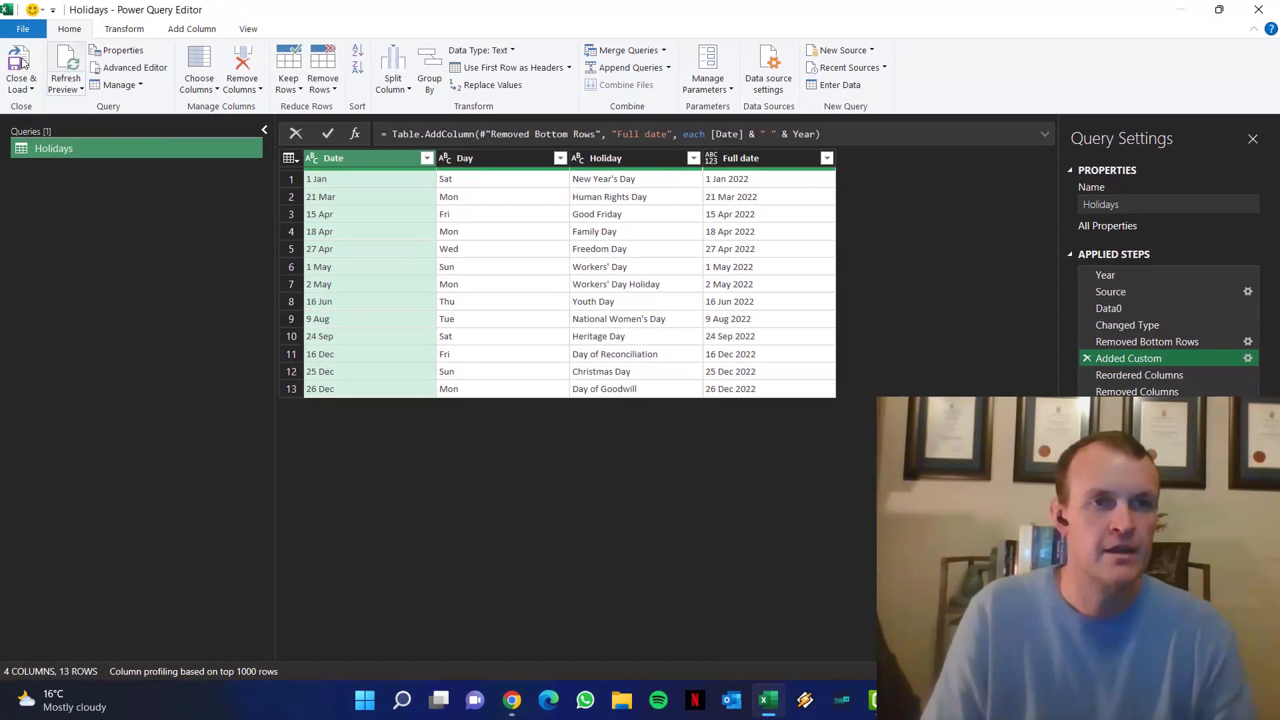
- Load the Holidays query to Sheet1 and turn off Adjust column width in its properties
left_click(14, 63)
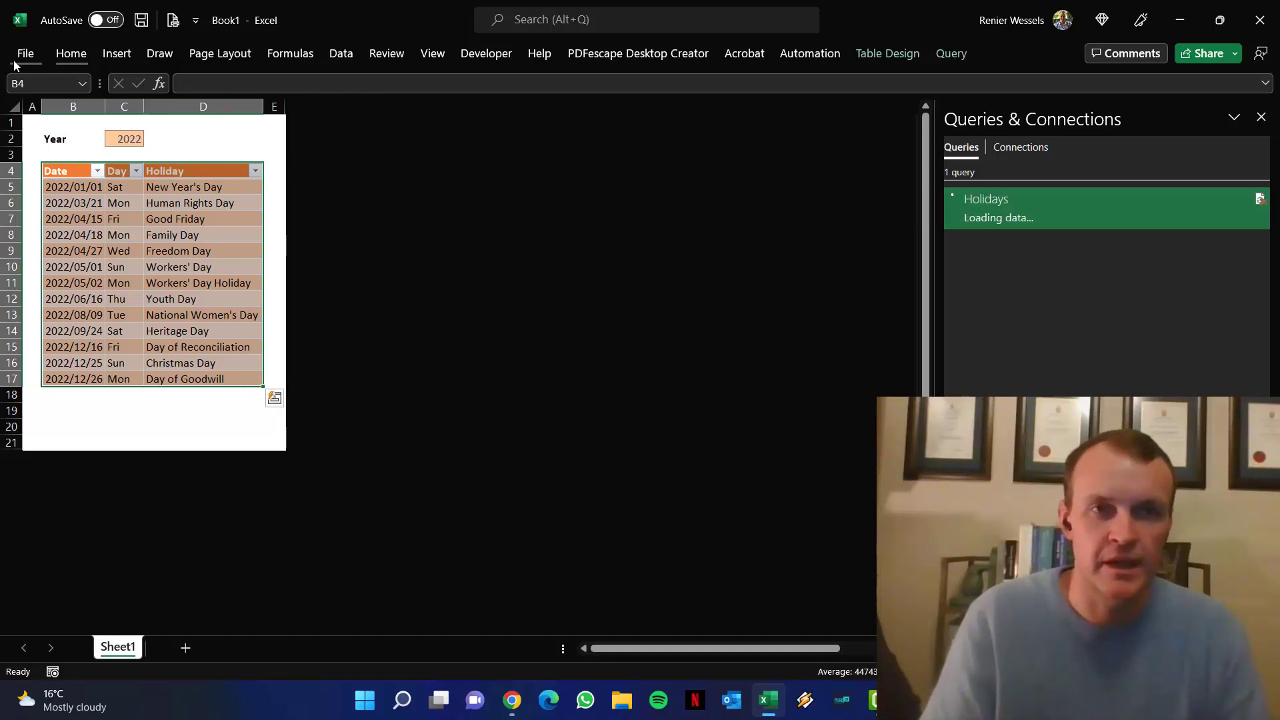
left_click(120, 139)
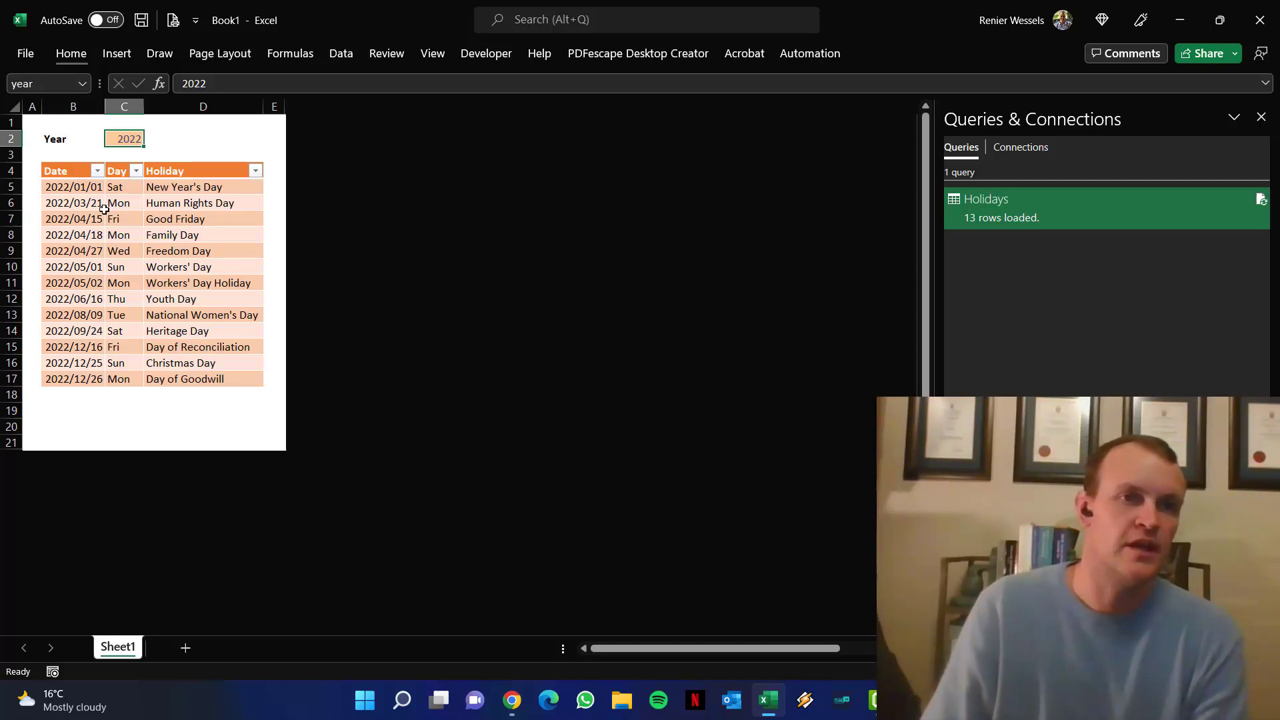
left_click(88, 221)
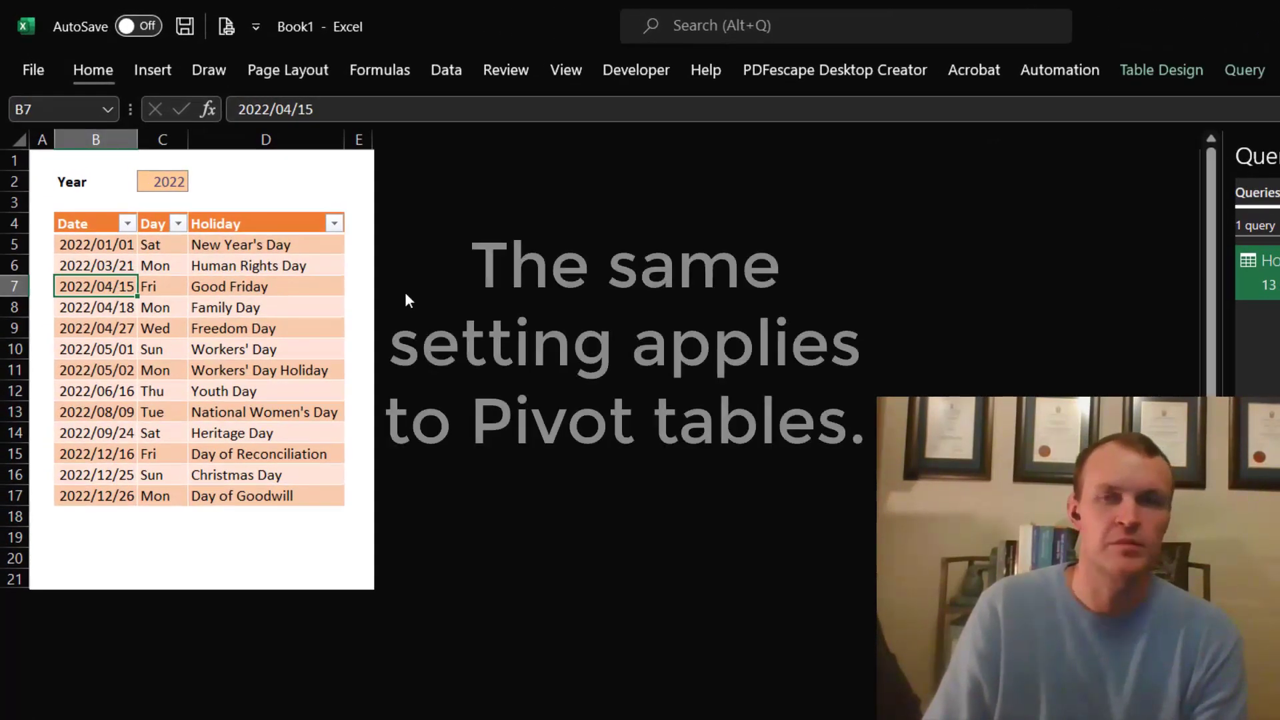
left_click(1154, 75)
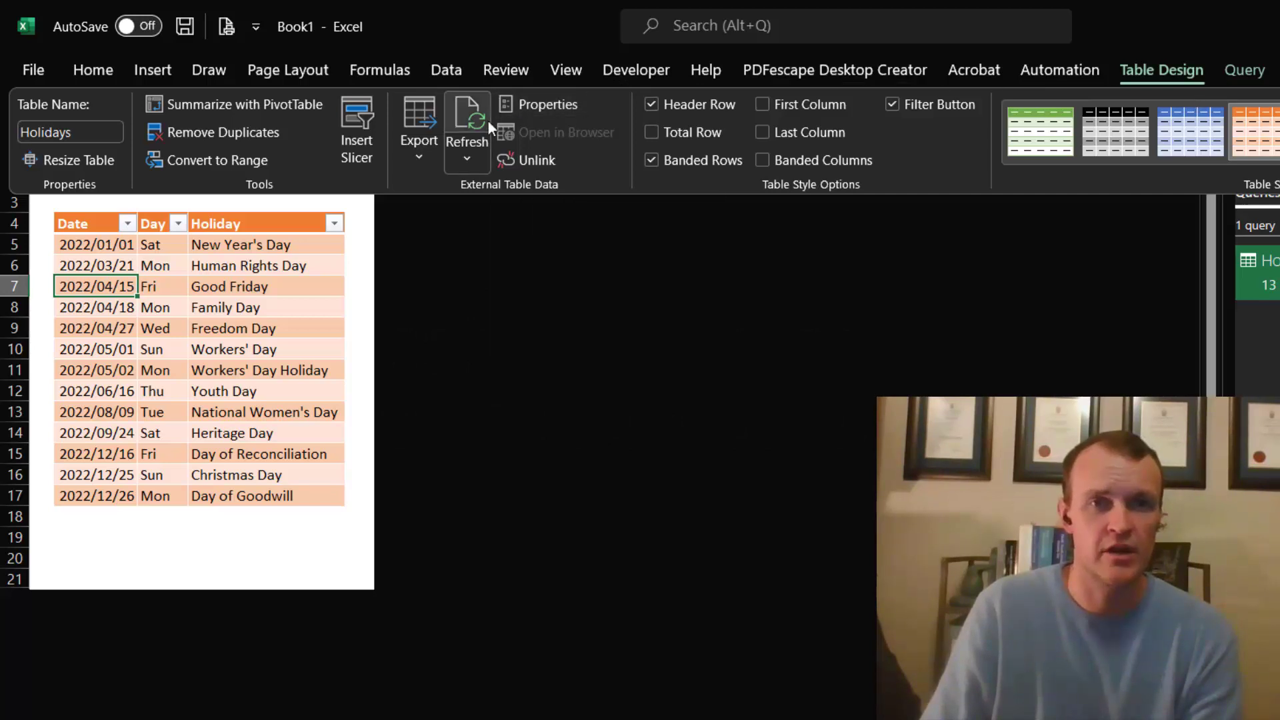
left_click(537, 105)
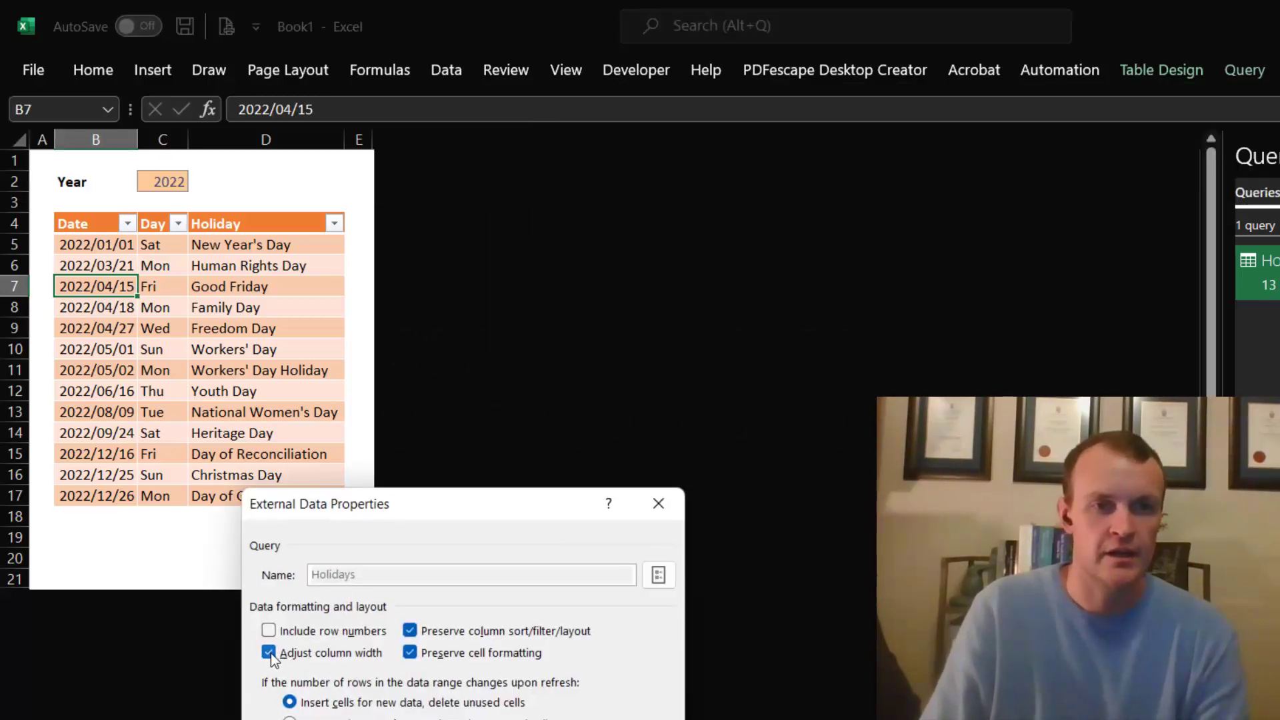
key("Return")
- Widen columns B through D so the Day and Holiday text fits
left_click(95, 245)
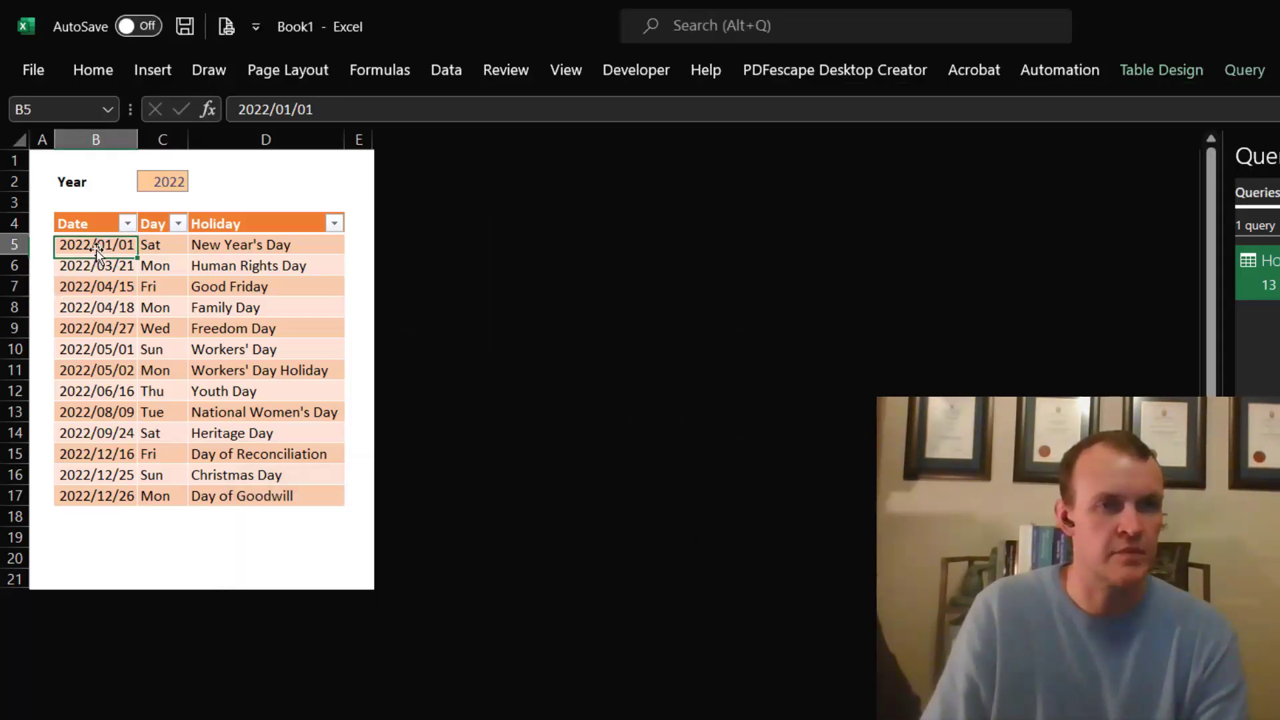
left_click_drag(96, 139, 224, 135)
left_click_drag(246, 200, 411, 139)
left_click(330, 313)
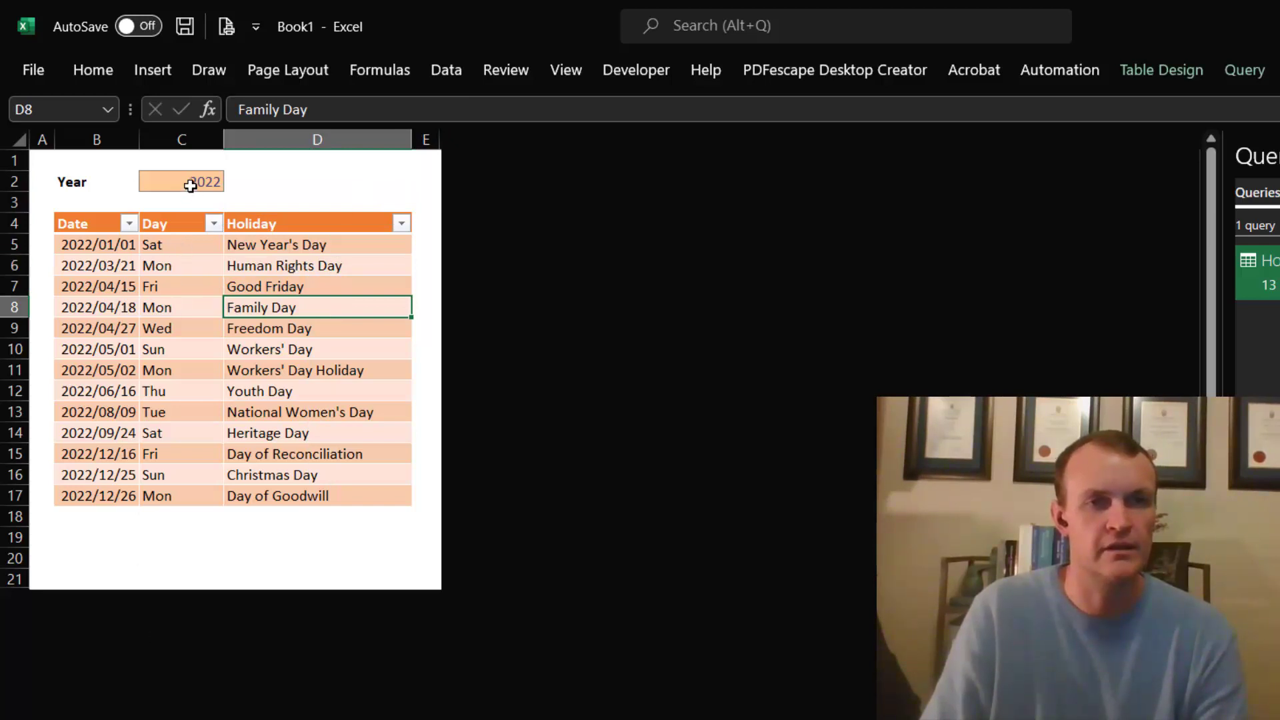
- Set the Year cell to 2021 and refresh the holidays table
left_click(190, 186)
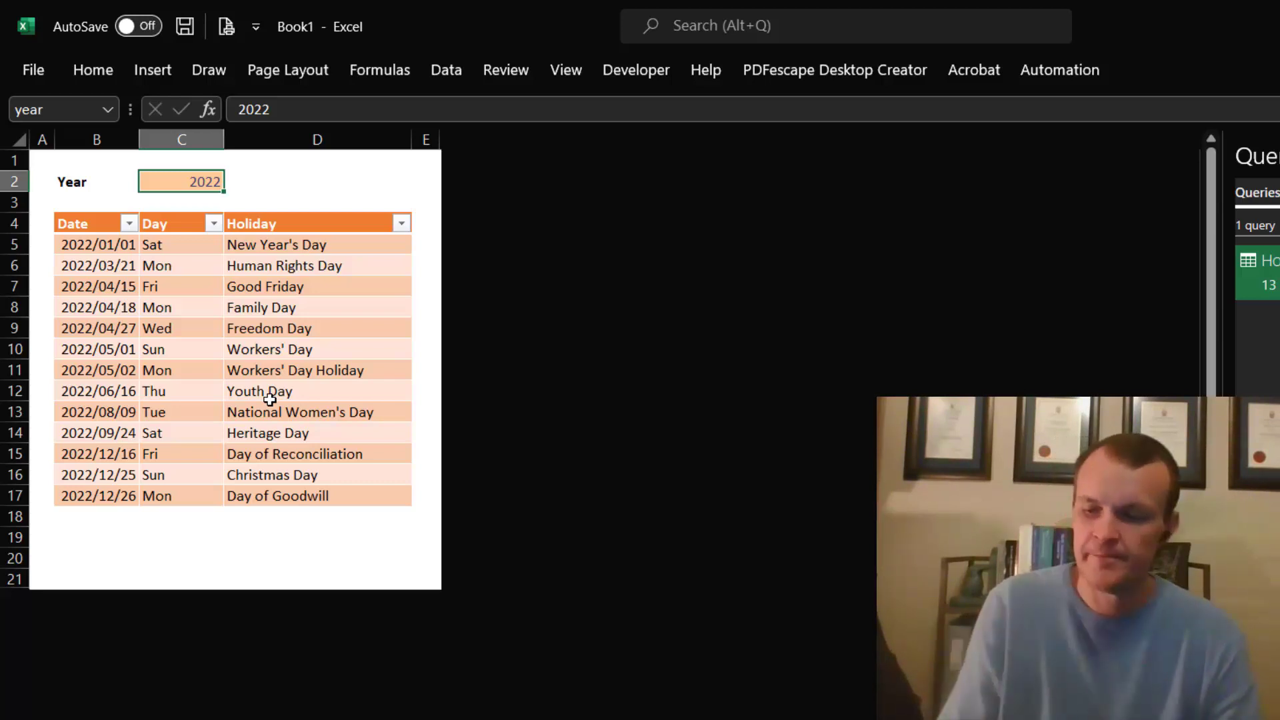
type("2021")
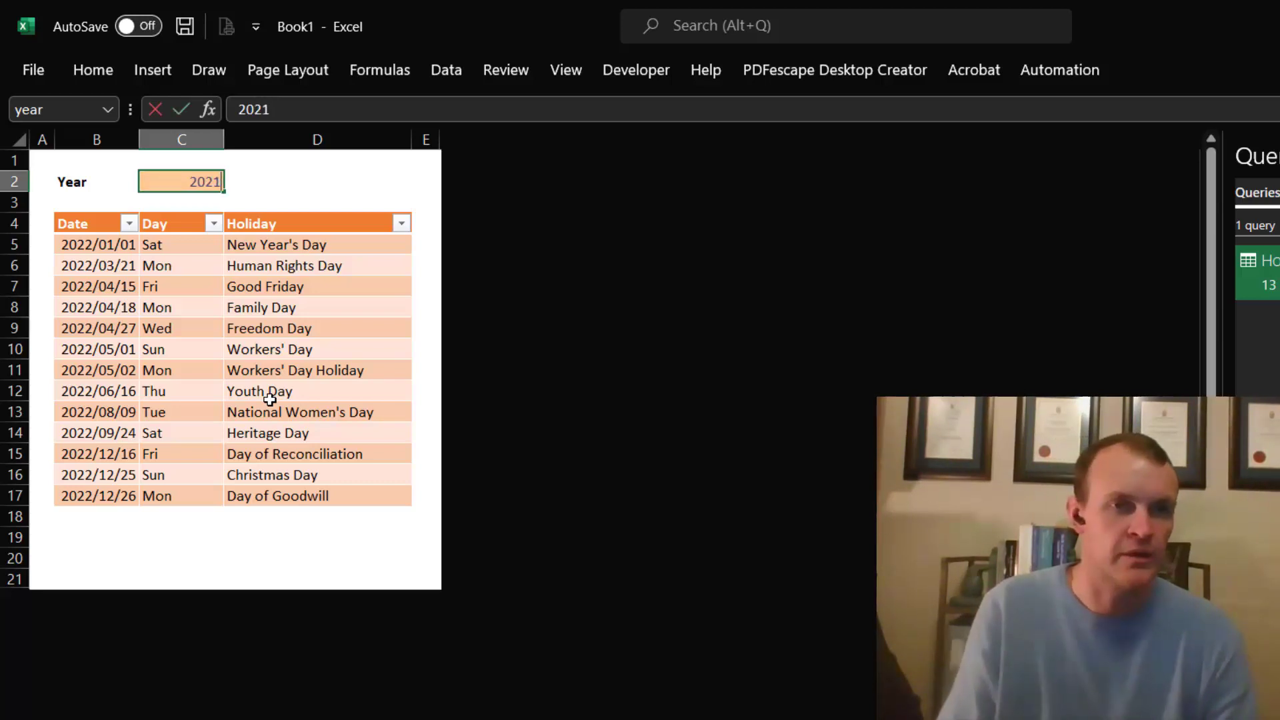
left_click(217, 283)
right_click(259, 265)
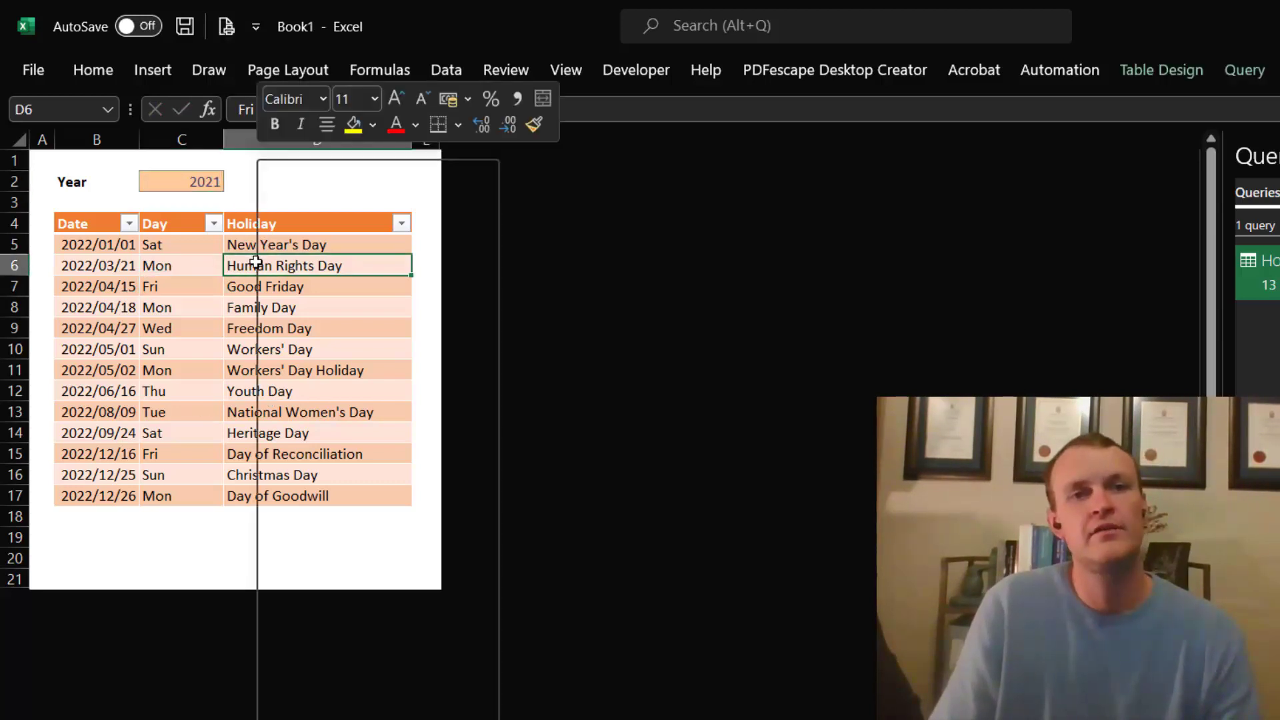
left_click(302, 419)
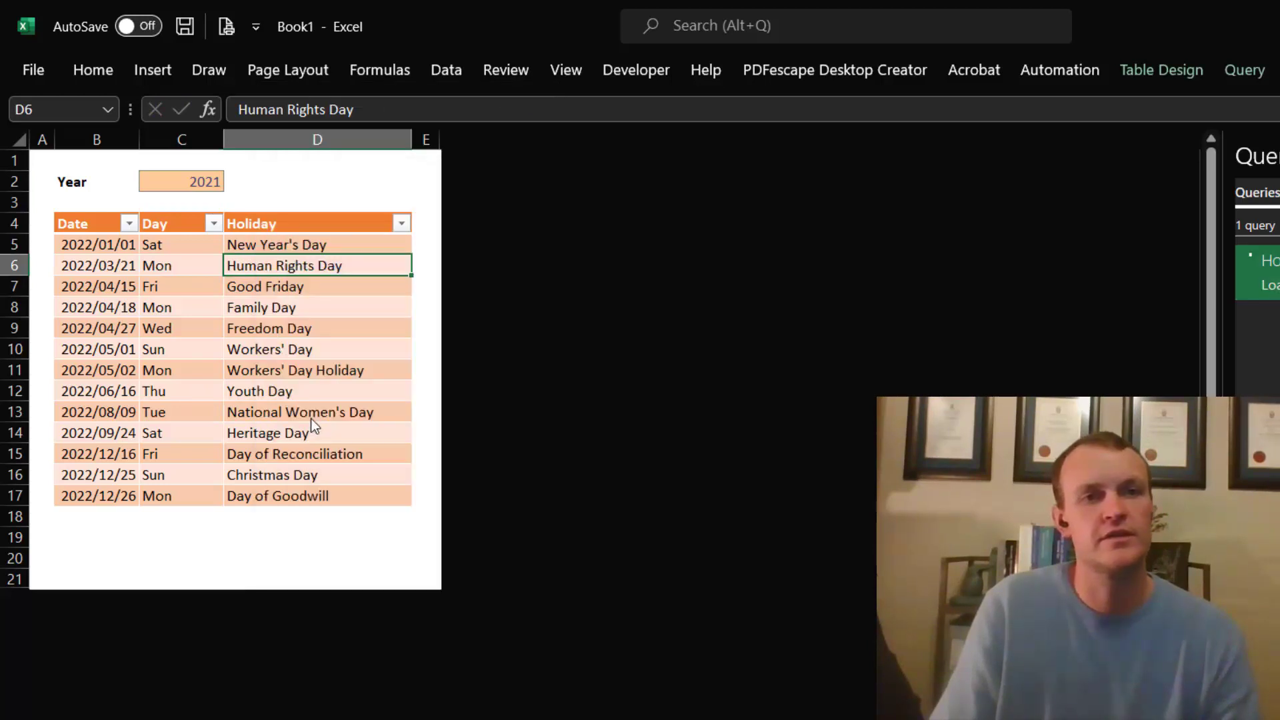
- Set the Year cell to 2020, refresh the table, and widen column D
left_click(198, 170)
key("Down")
type("20")
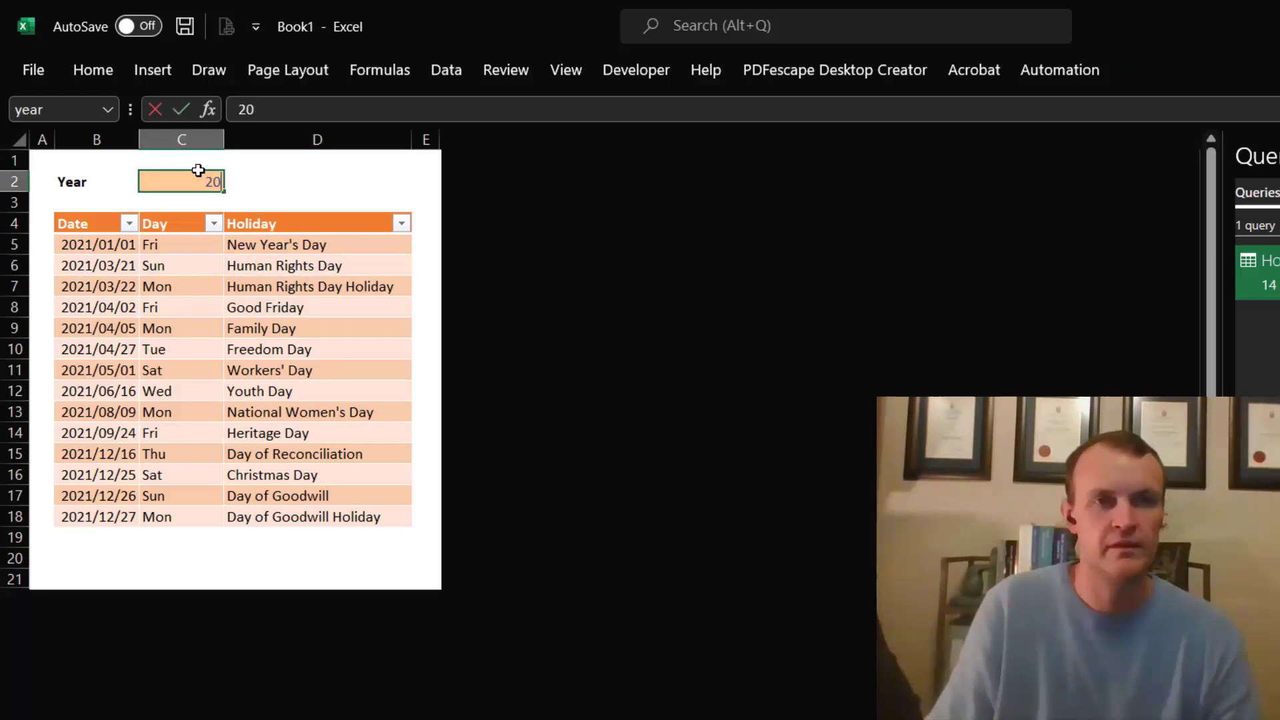
type("20")
right_click(314, 343)
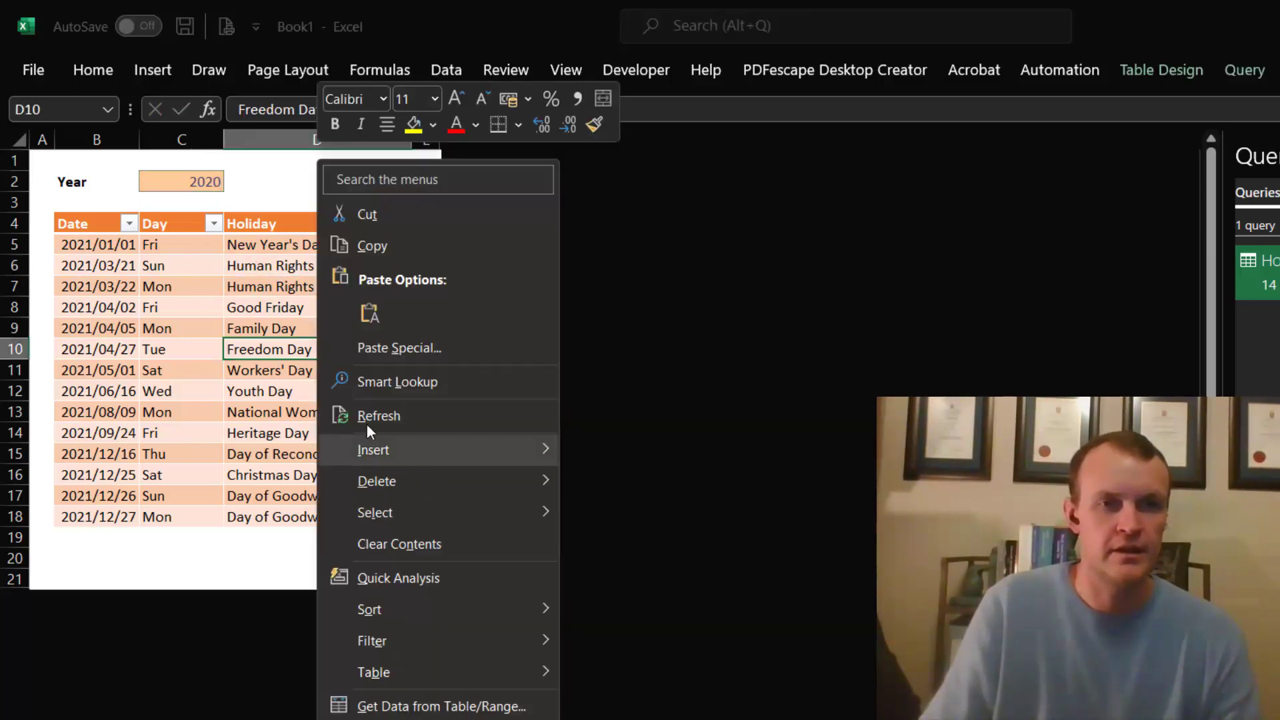
left_click(379, 415)
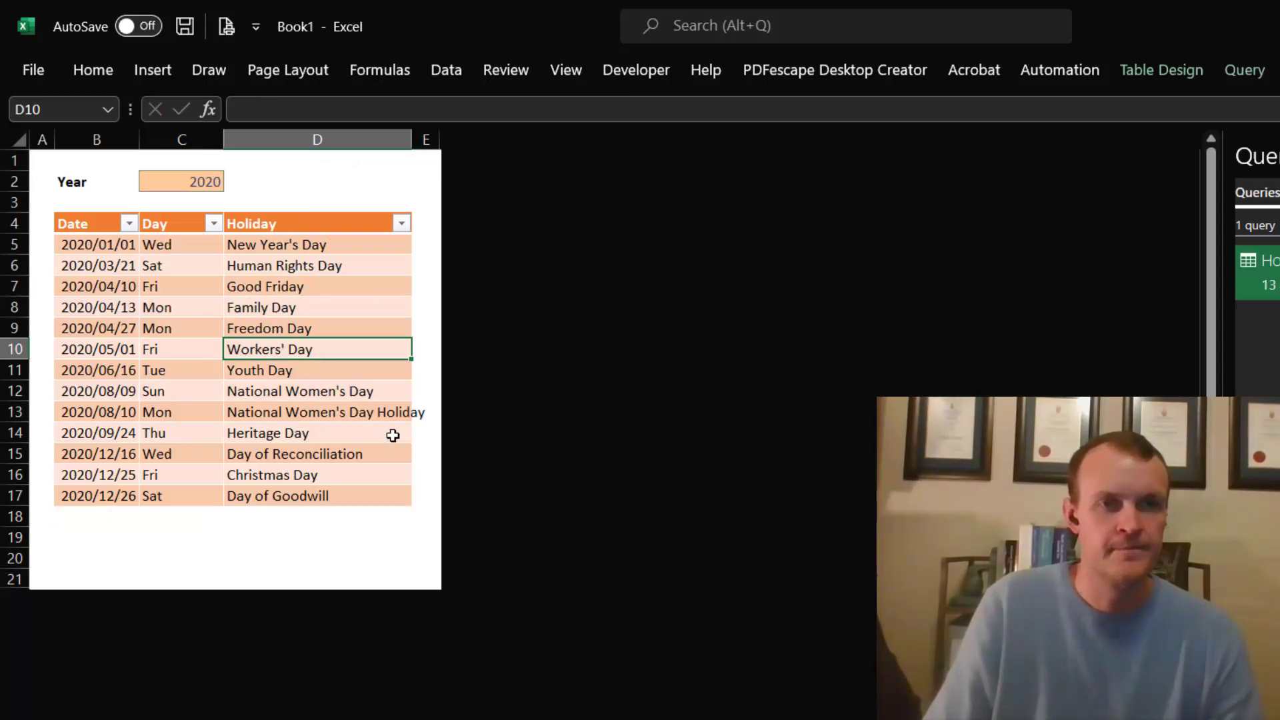
left_click(354, 313)
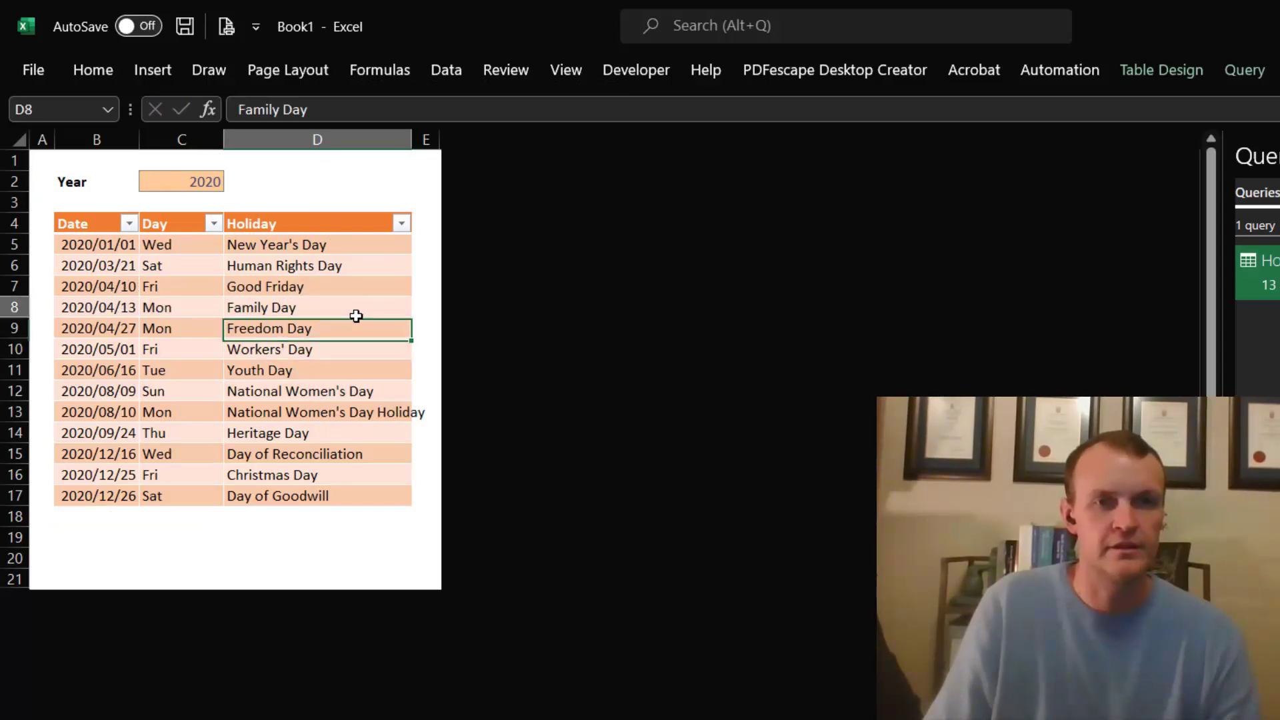
mouse_move(411, 140)
left_mouse_down()
mouse_move(436, 139)
mouse_move(426, 136)
left_mouse_up()
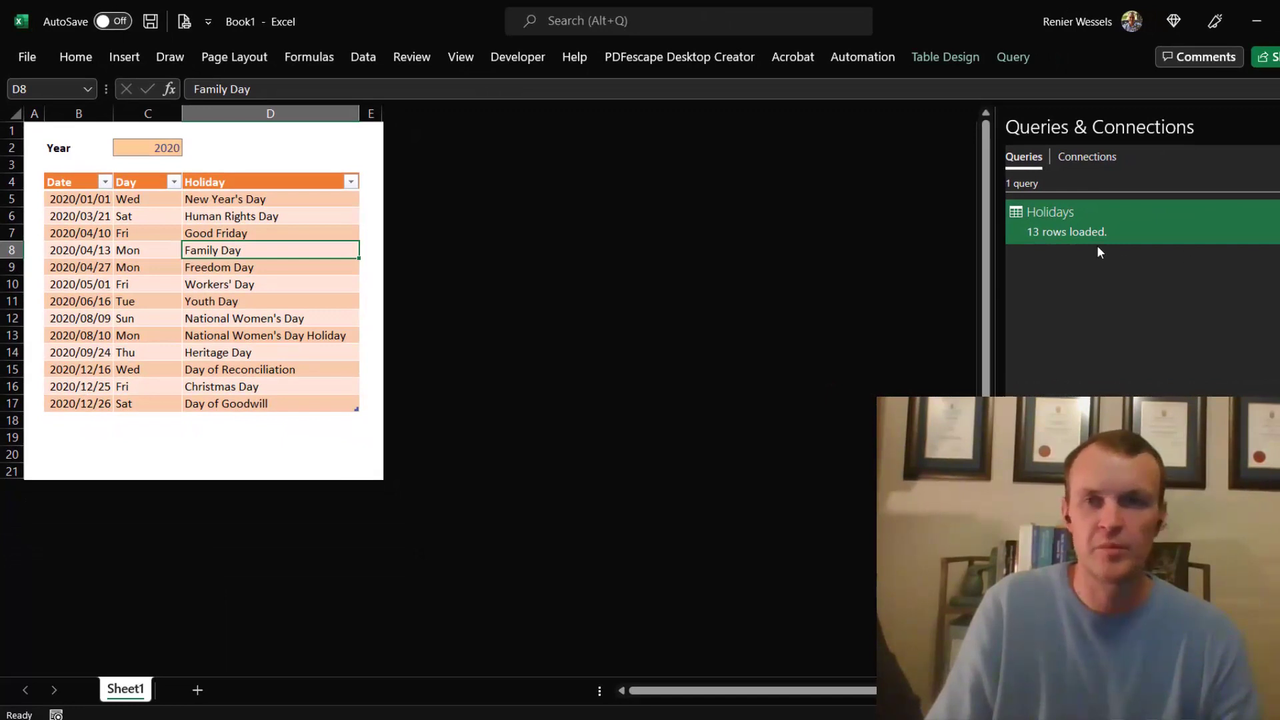
- Rename the Sheet1 tab to Holidays and select the Year cell
right_click(1073, 224)
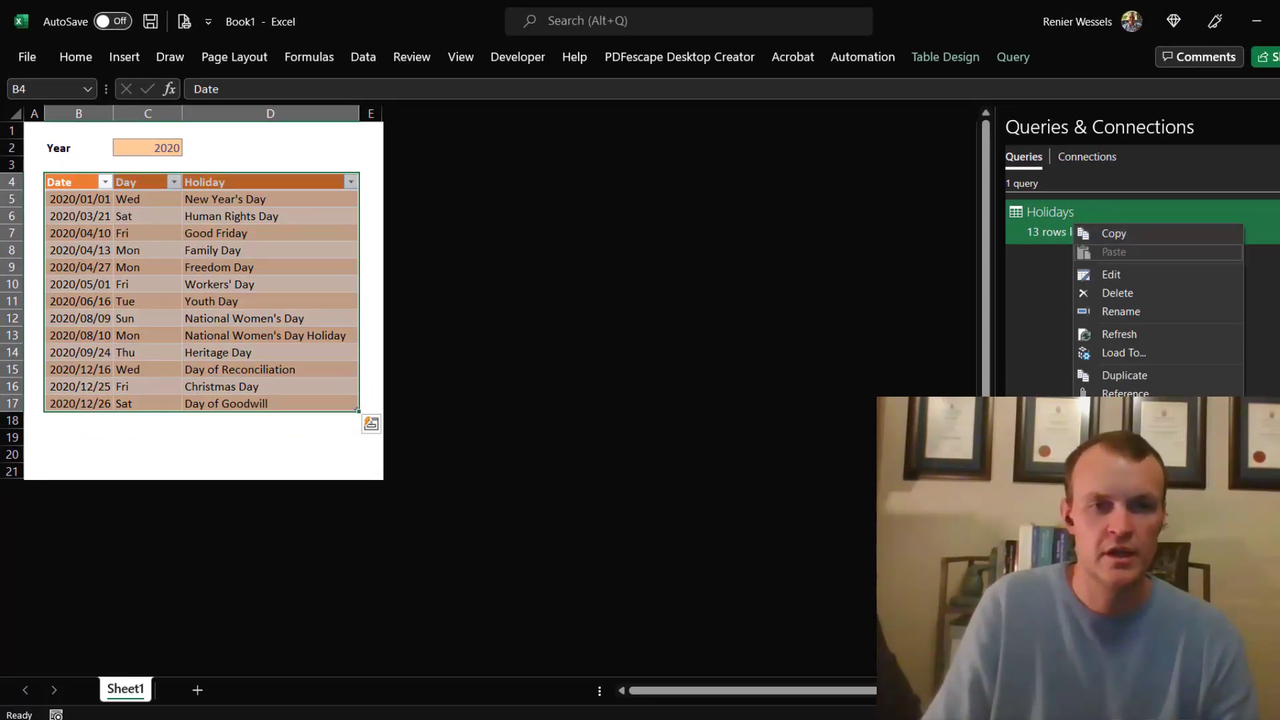
right_click(122, 693)
left_click(120, 692)
double_click(118, 691)
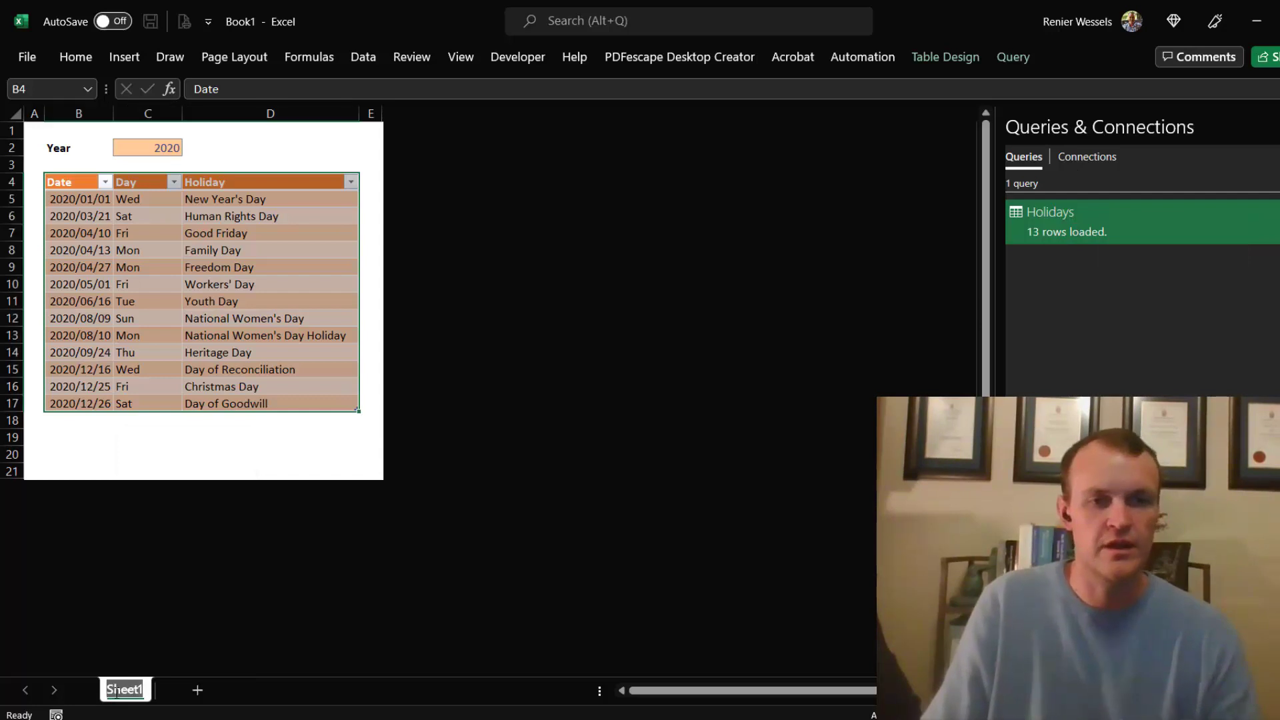
type("Holidays")
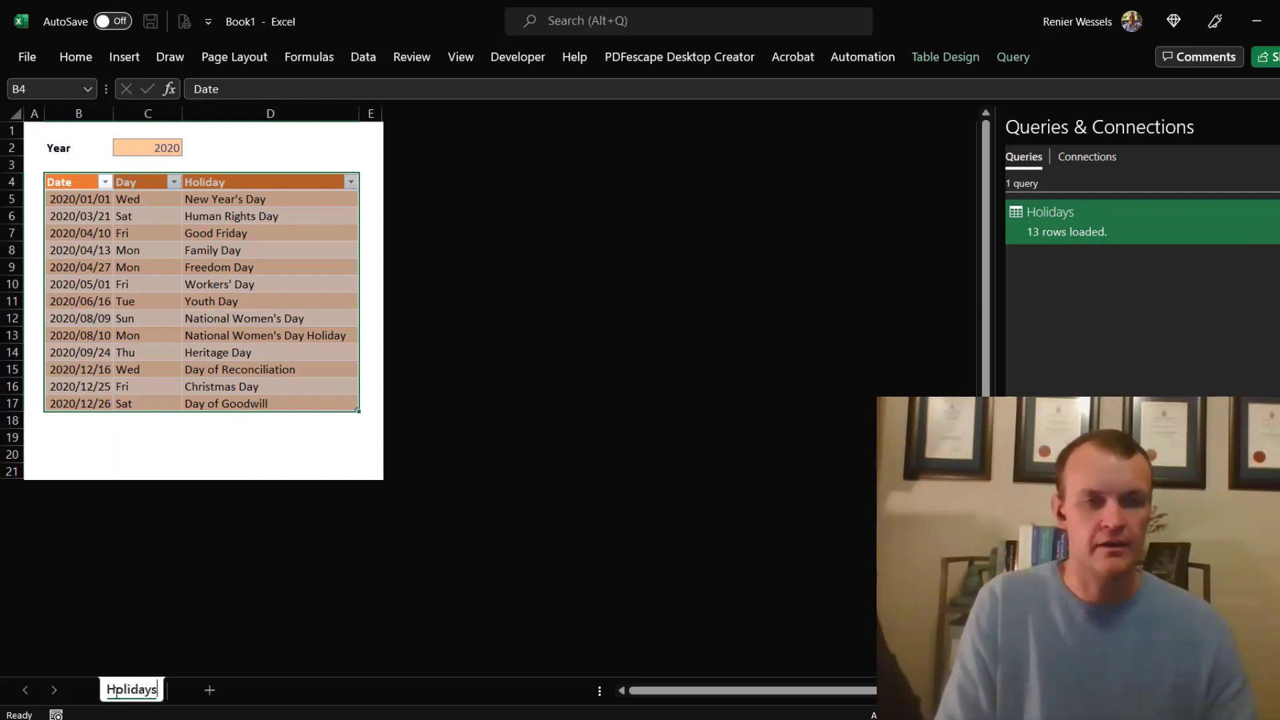
key("Return")
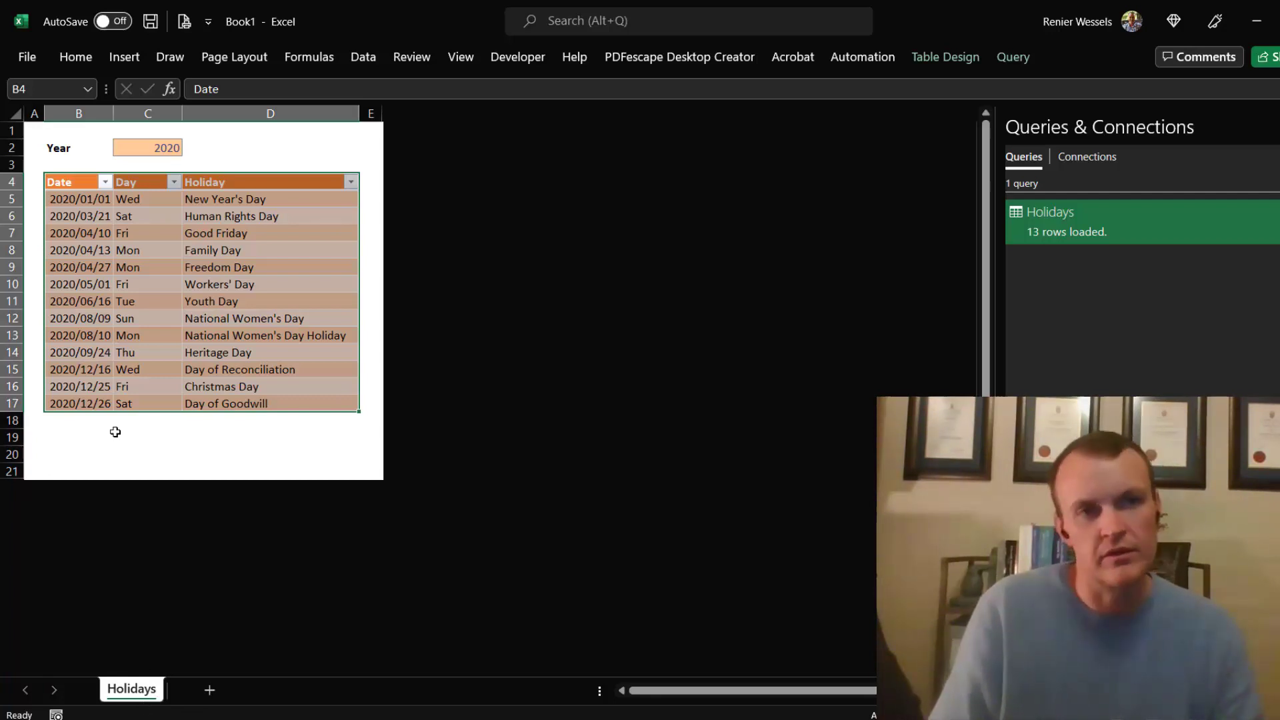
left_click(148, 147)
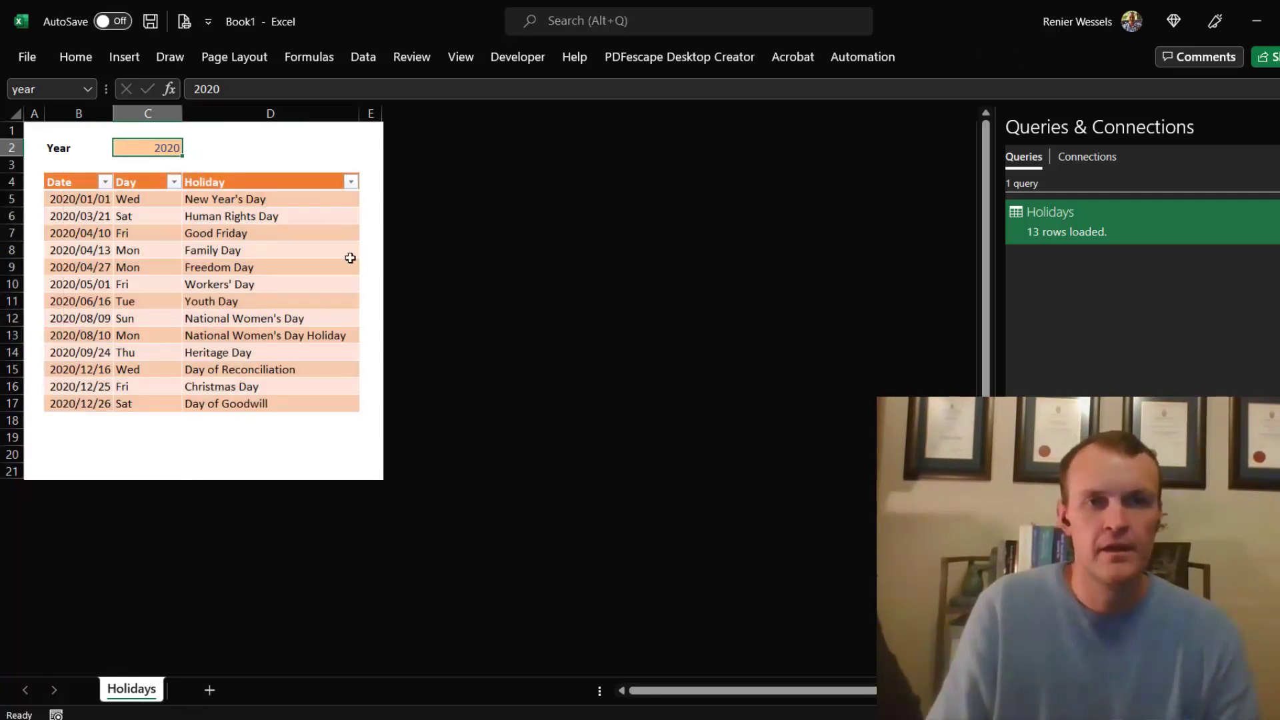
- Enter 2022 in the Year cell and refresh the table for that year
type("2")
key("Return")
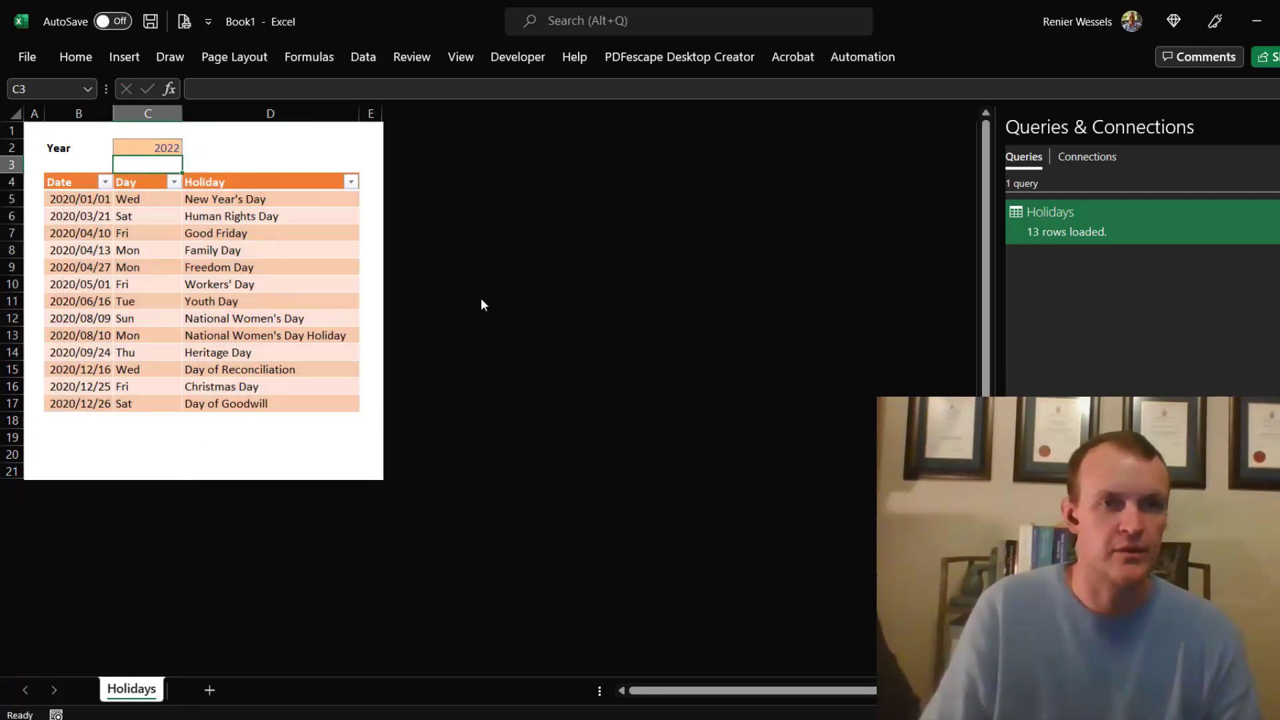
right_click(198, 267)
left_click(244, 338)
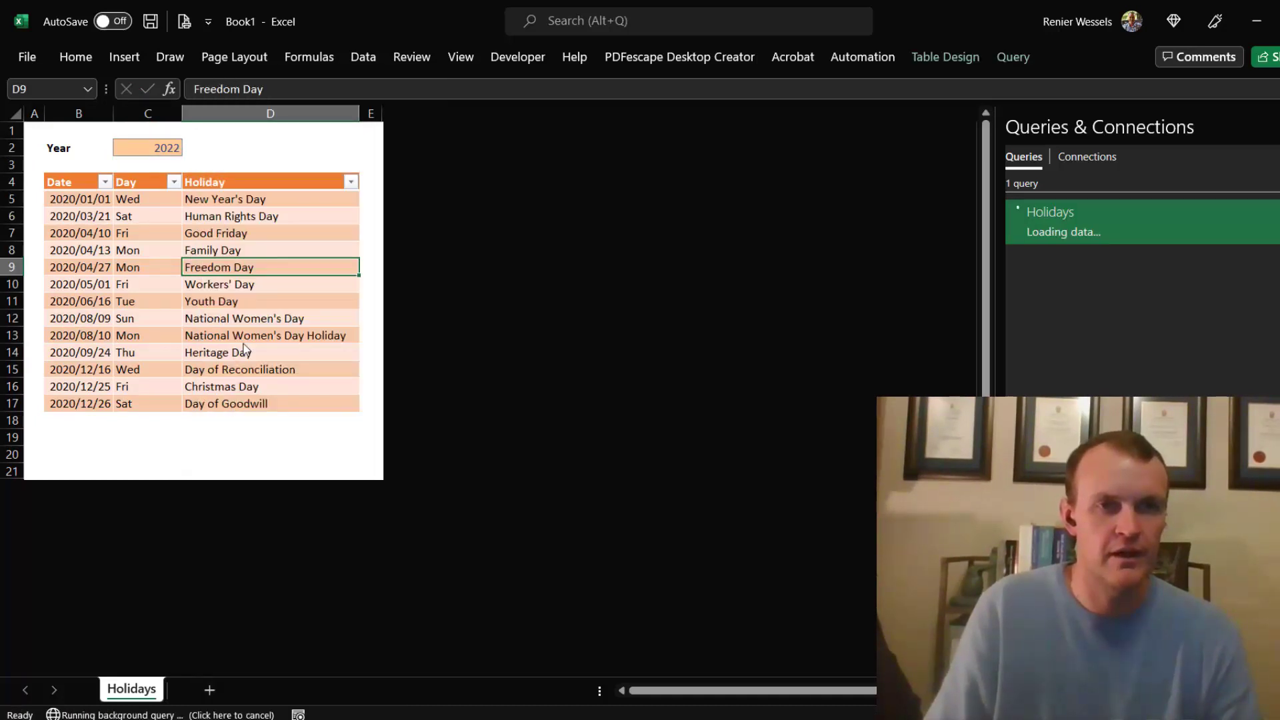